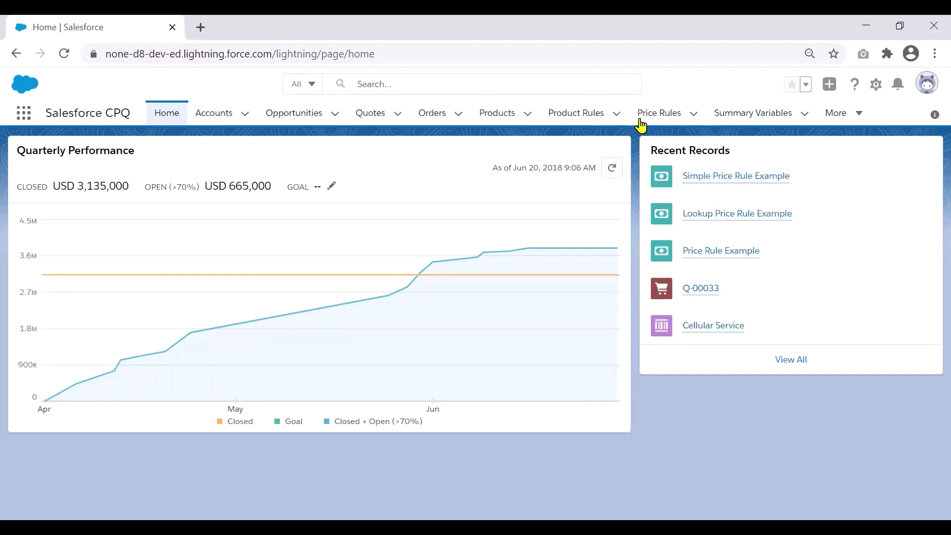
Open the Price Rules list and start a new price rule record
click(663, 114)
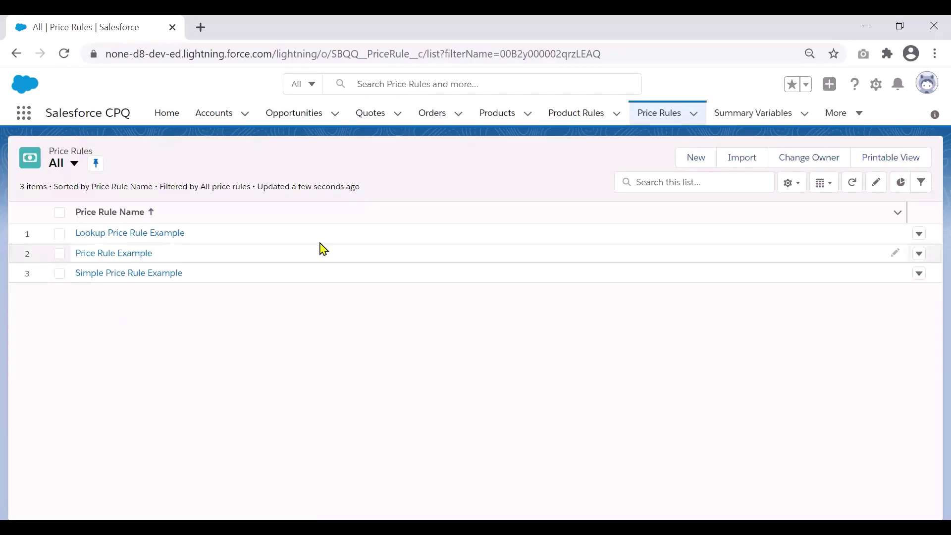
click(694, 158)
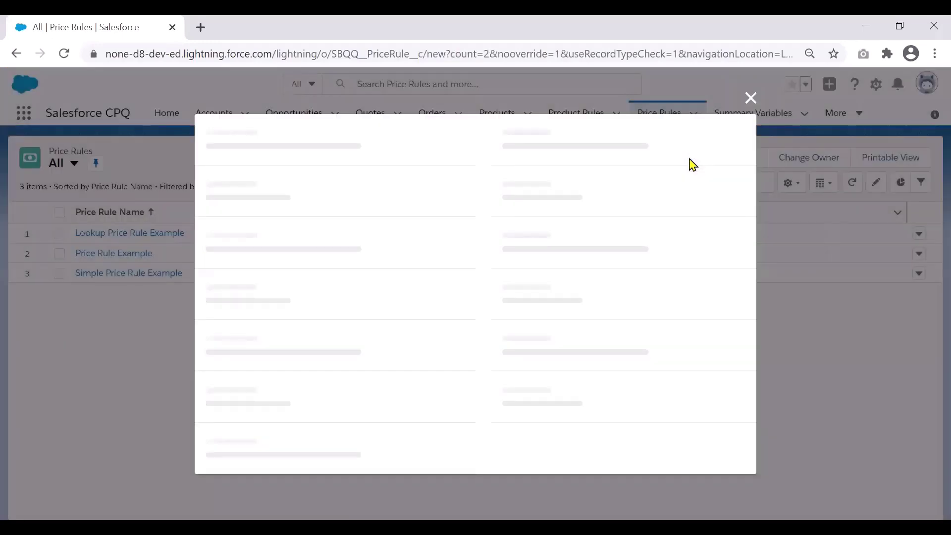
drag(750, 156, 757, 198)
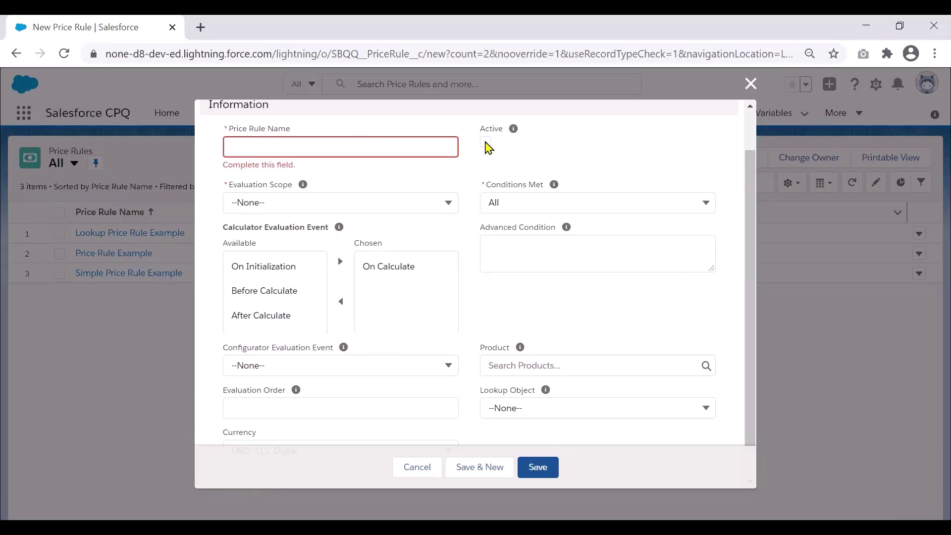
Review the available Evaluation Scope and Conditions Met options in the new price rule form
click(298, 203)
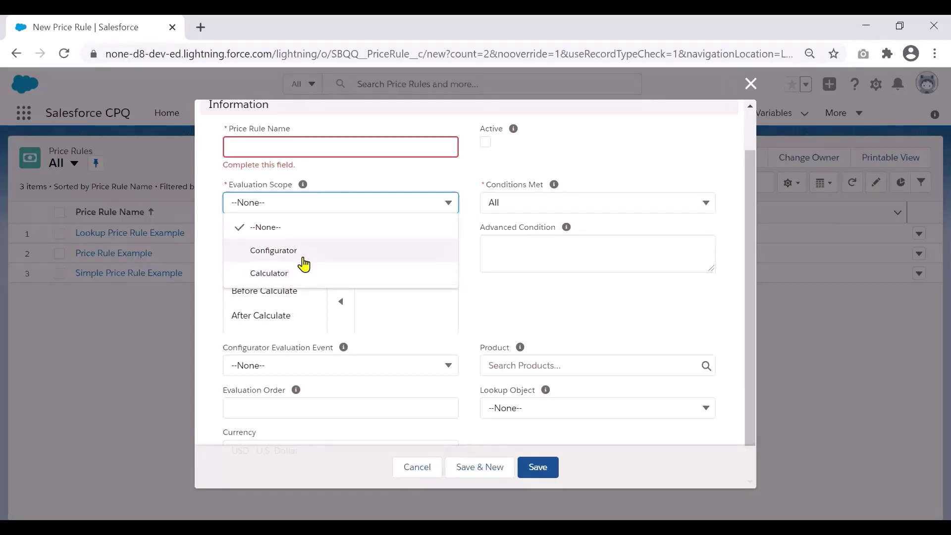
click(481, 184)
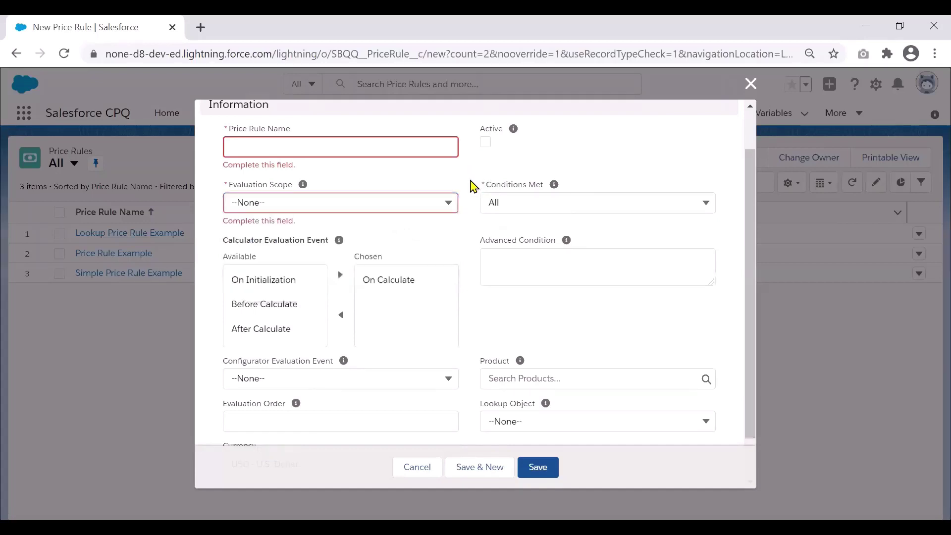
click(499, 198)
click(499, 198)
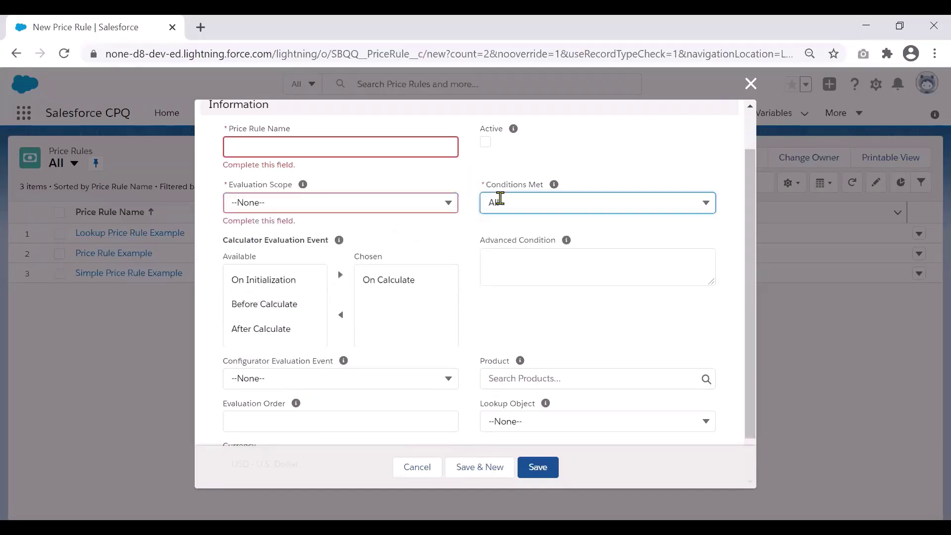
click(499, 198)
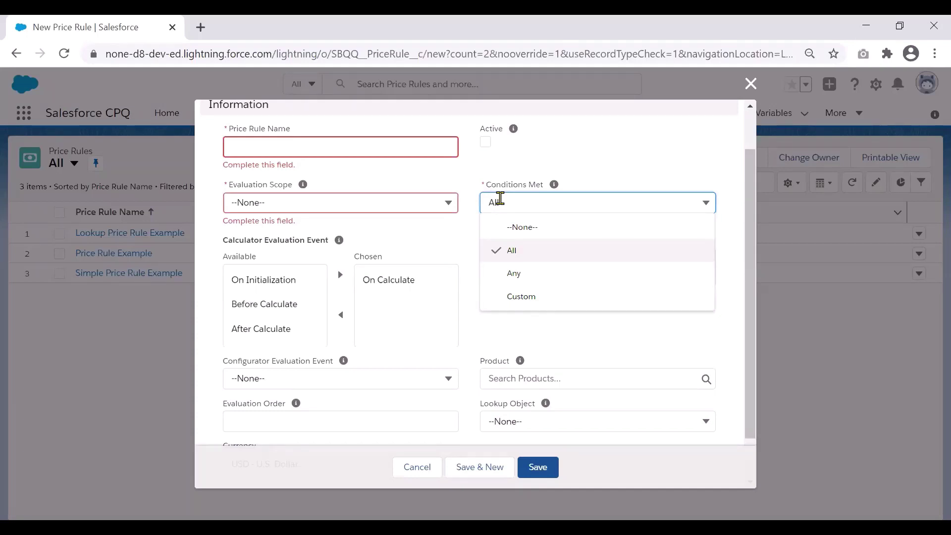
click(472, 245)
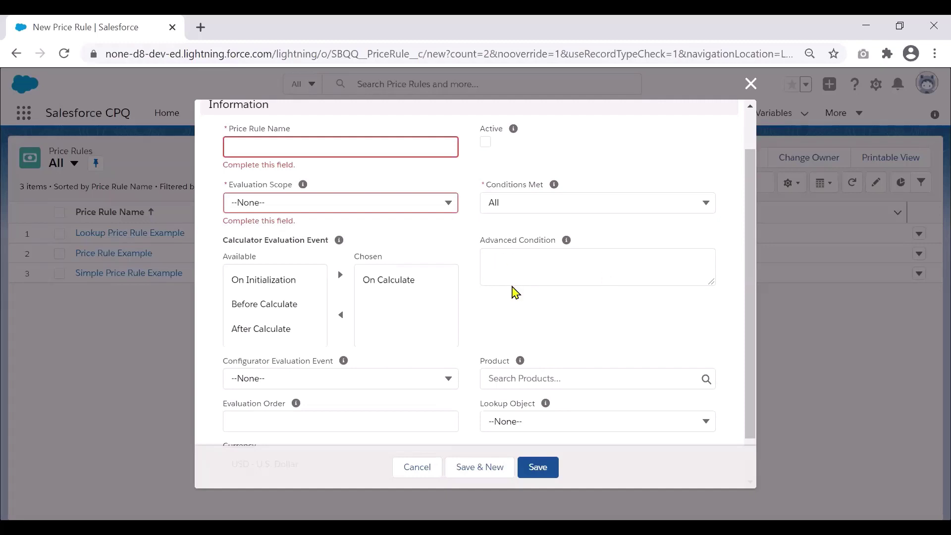
Review the Advanced Condition field and the Configurator Evaluation Event options, and cancel the new price rule
click(584, 256)
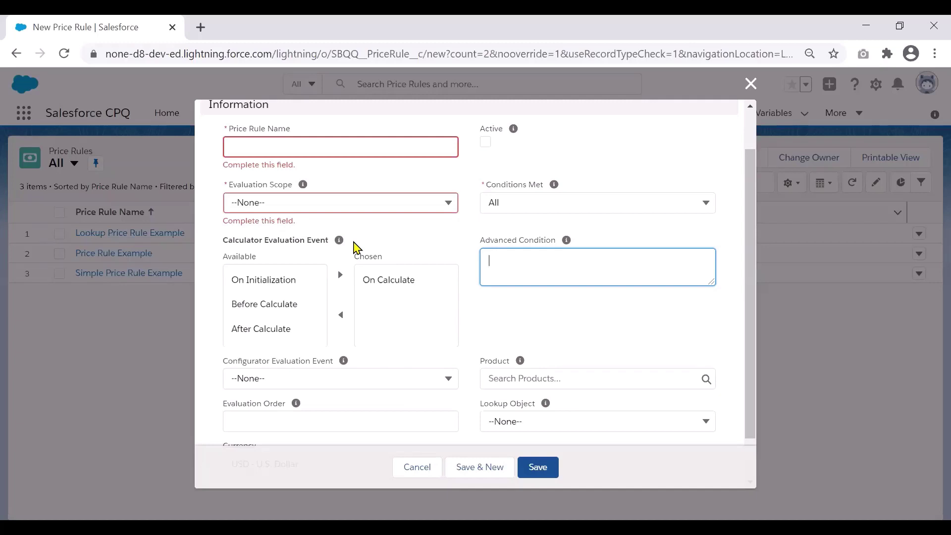
click(438, 305)
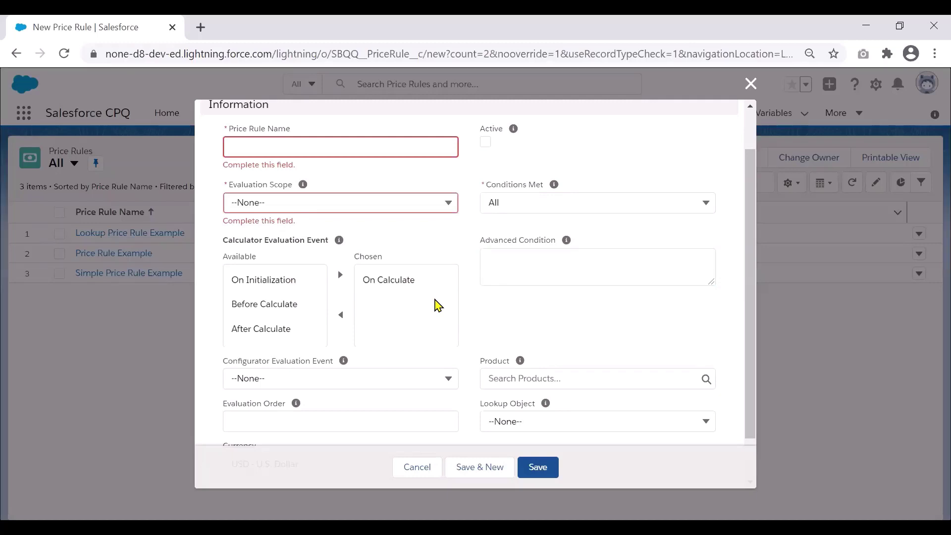
drag(429, 301, 486, 321)
click(483, 320)
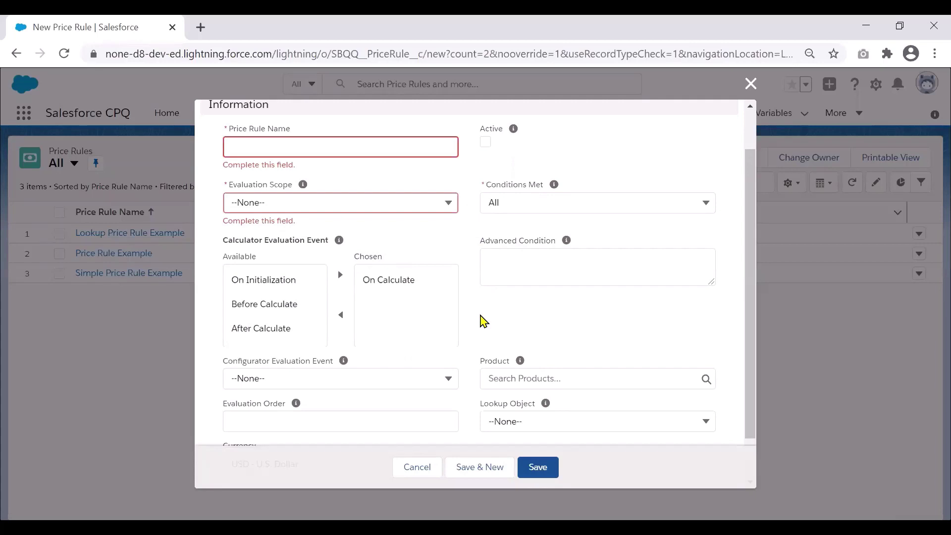
drag(748, 298, 753, 333)
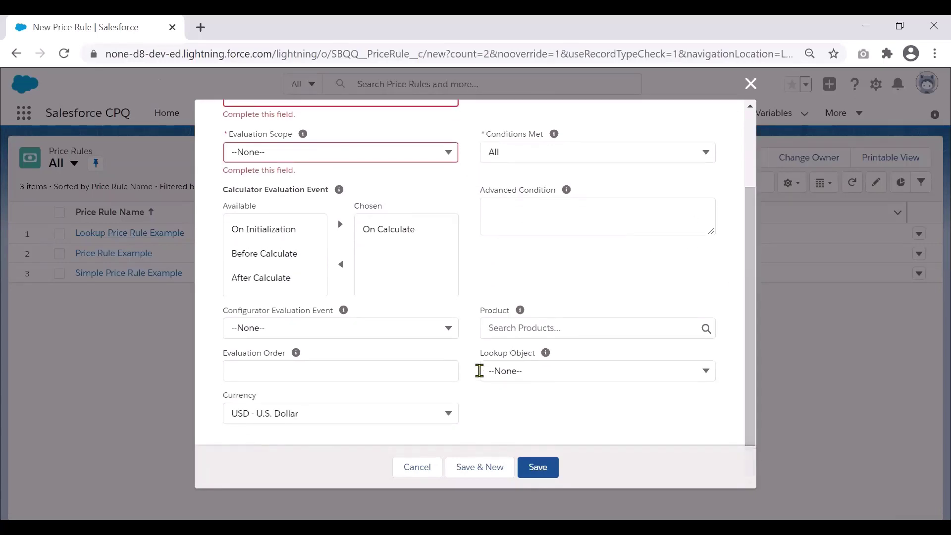
click(442, 328)
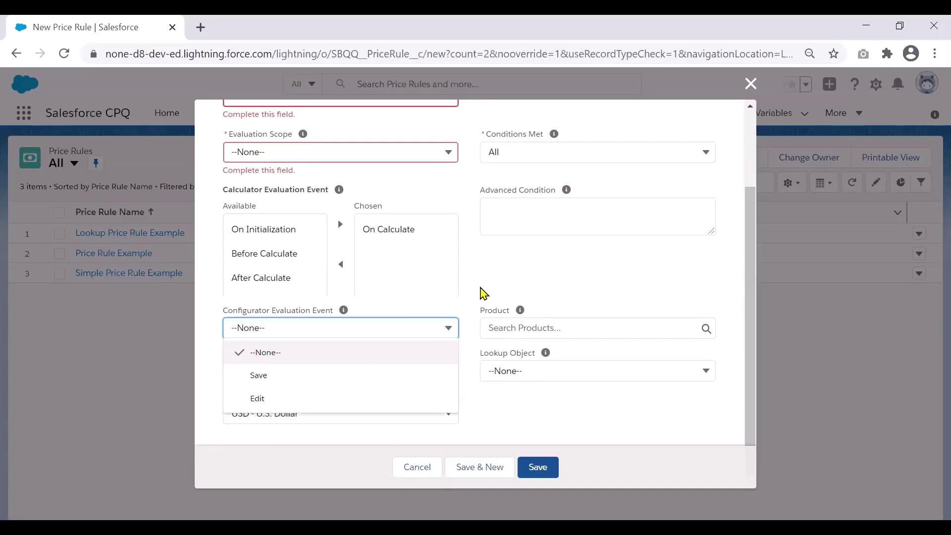
click(488, 299)
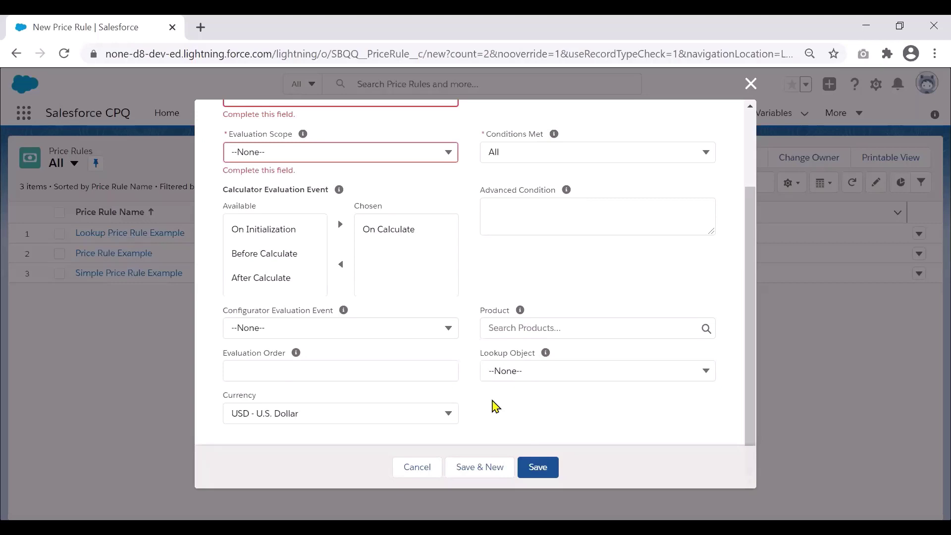
click(418, 471)
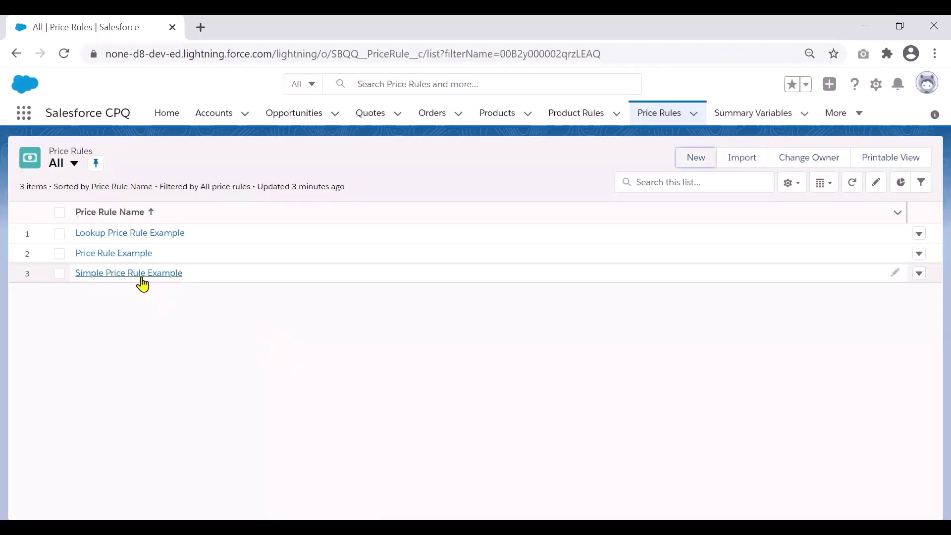
Open price condition 3 of Simple Price Rule Example for editing and review its Object options
click(142, 274)
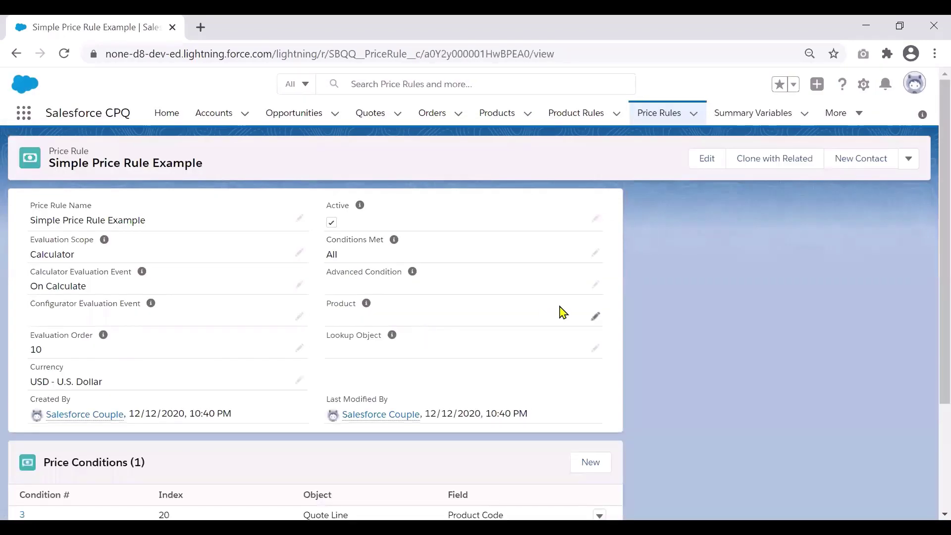
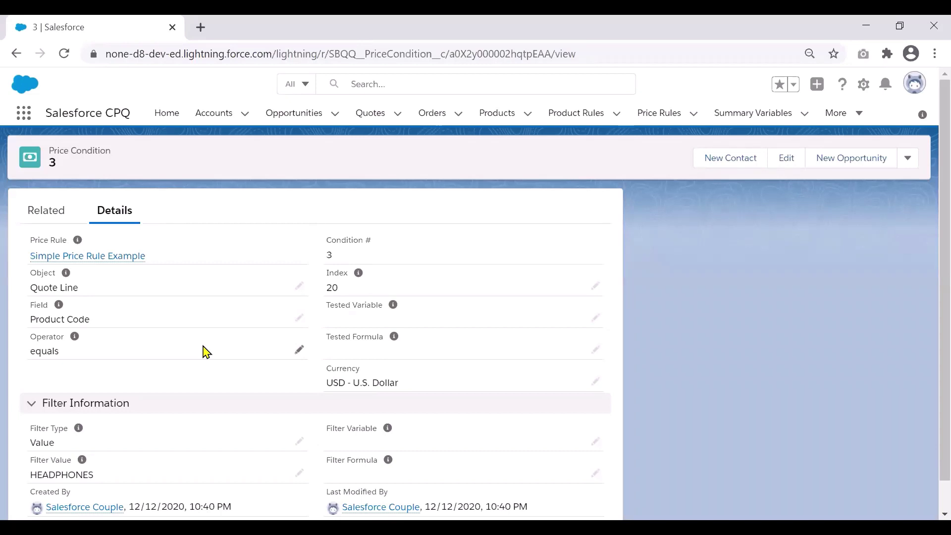
click(298, 289)
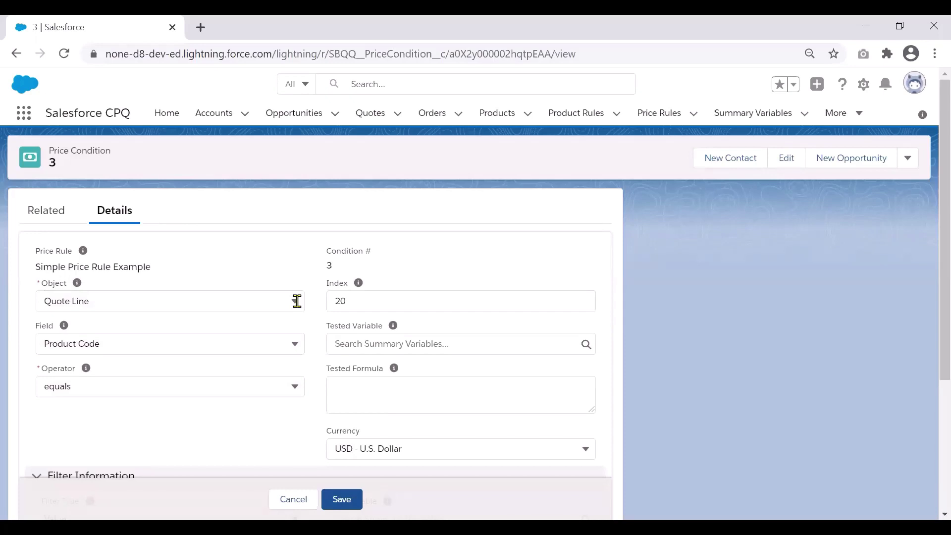
click(297, 302)
click(298, 301)
click(297, 302)
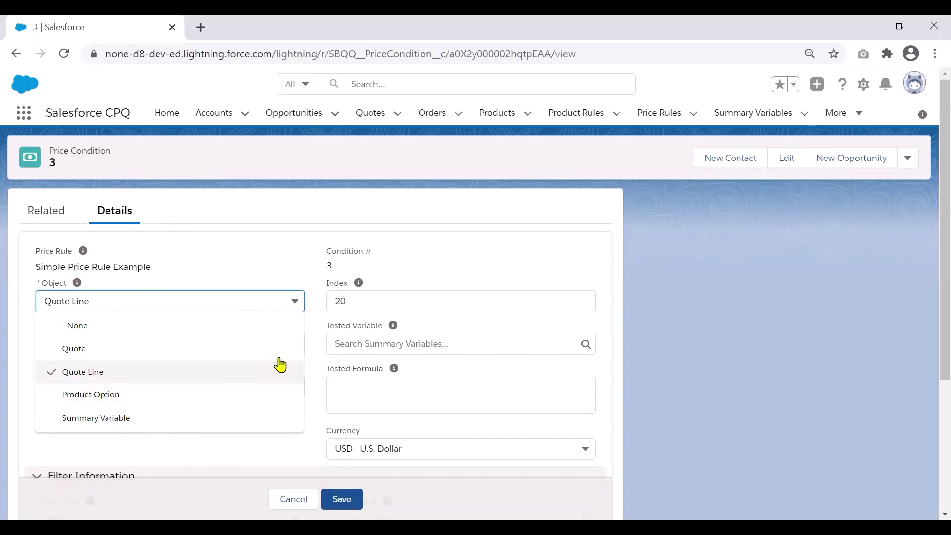
click(316, 364)
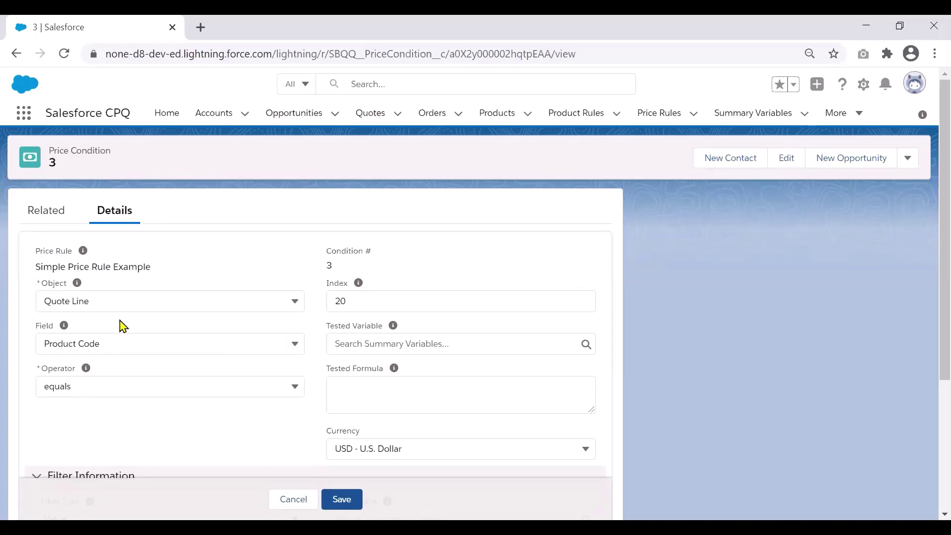
Review the Field and Operator options available for the price condition
click(125, 345)
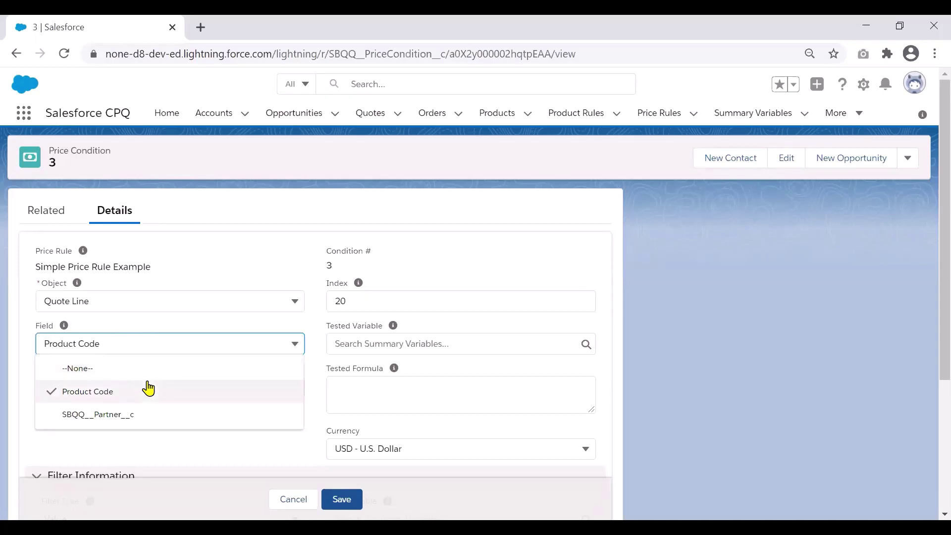
click(320, 393)
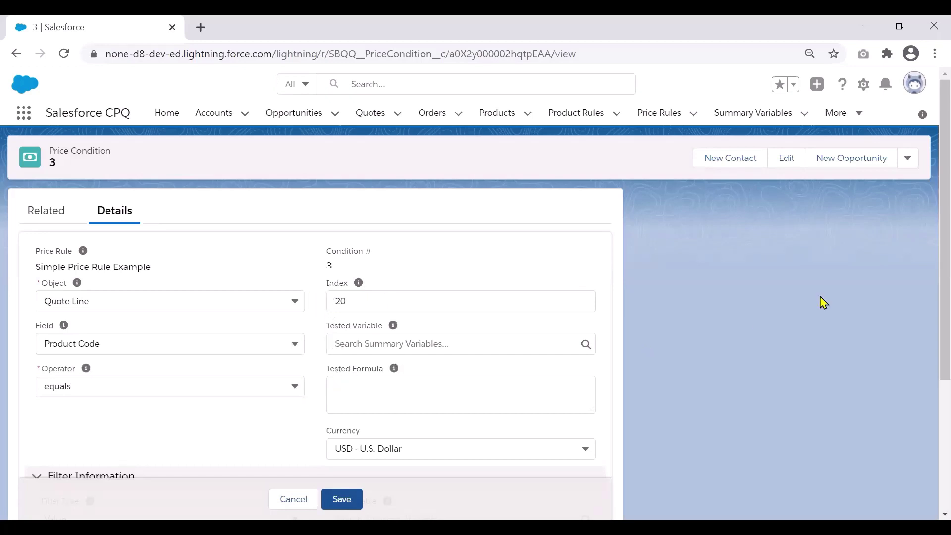
scroll(928, 247, down, 2)
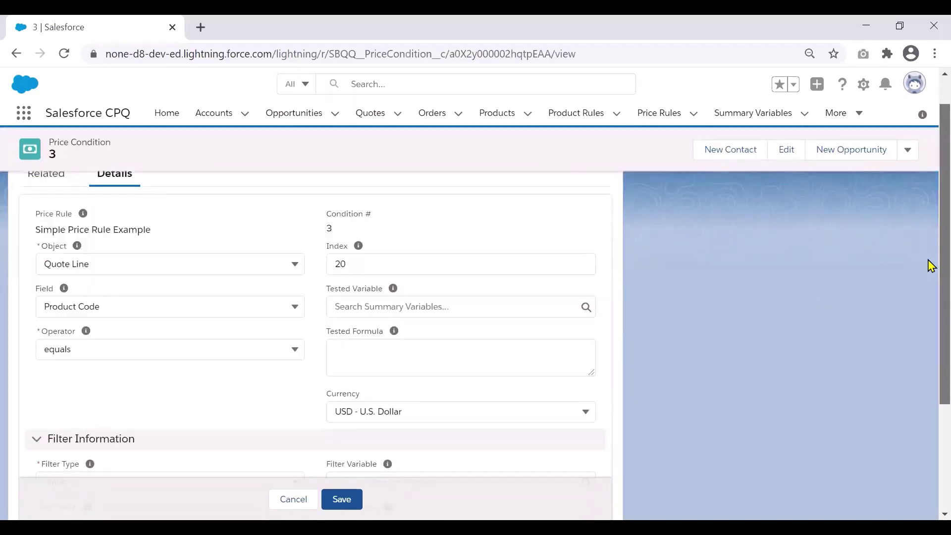
scroll(930, 282, down, 1)
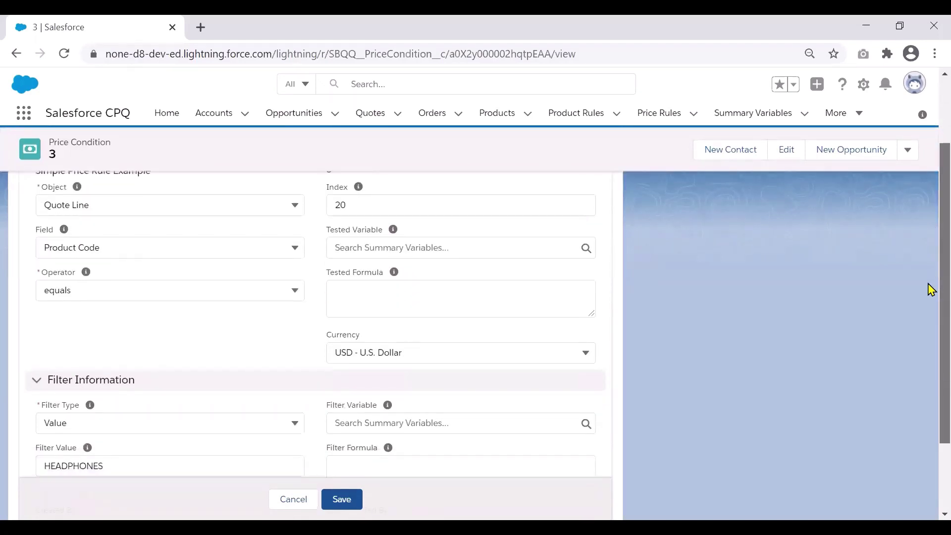
click(178, 294)
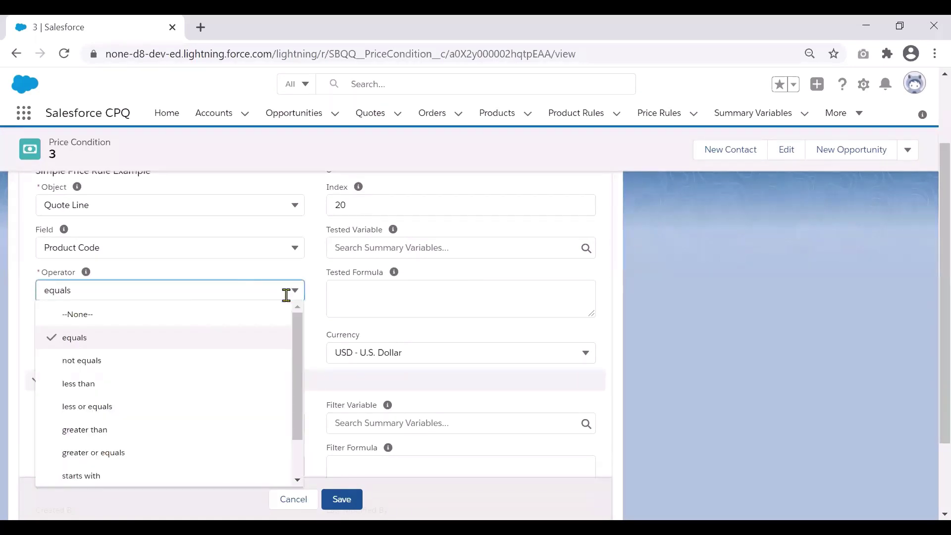
drag(299, 336, 300, 379)
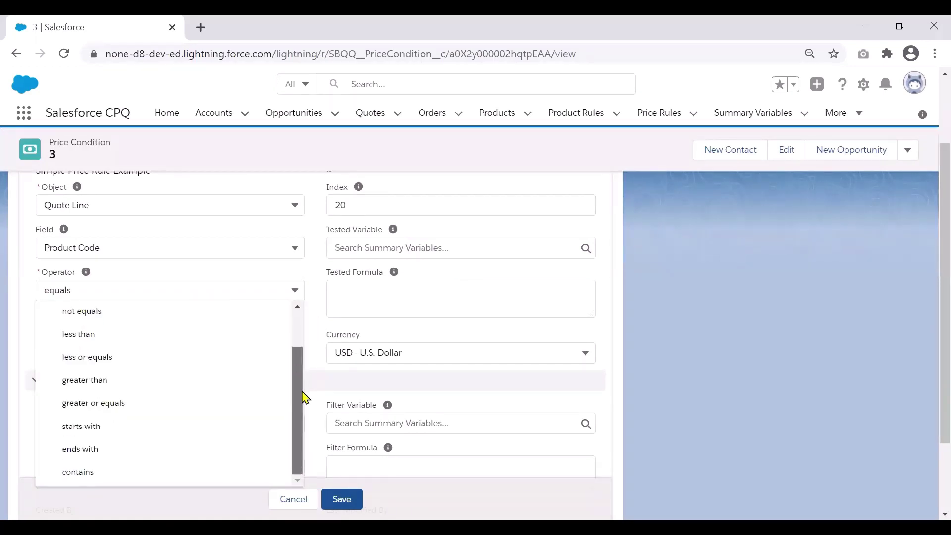
scroll(304, 346, up, 2)
click(308, 306)
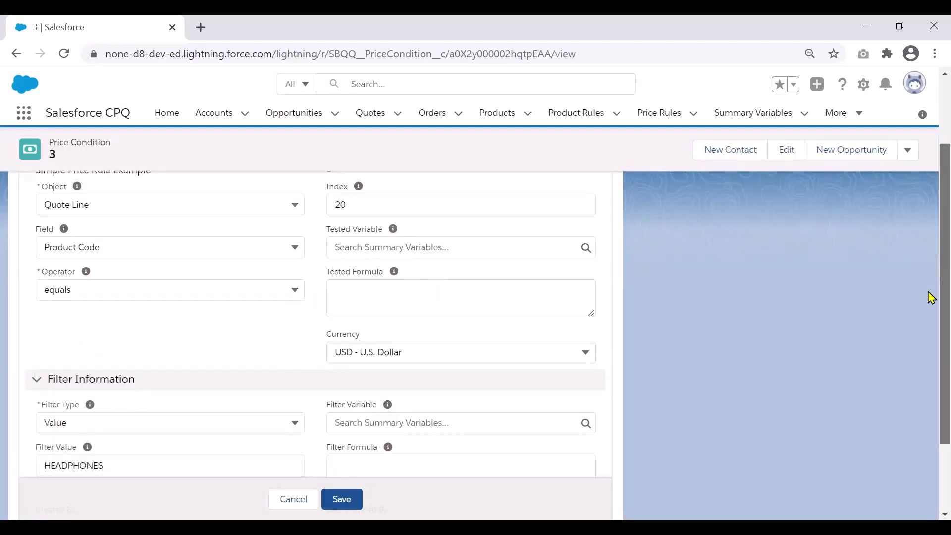
Review the condition's Filter Type options and cancel editing without saving
scroll(929, 298, down, 1)
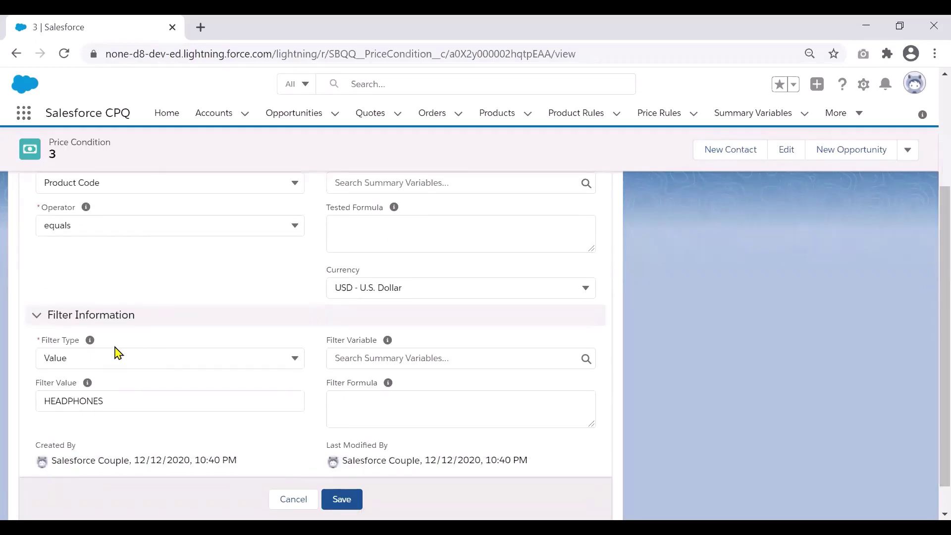
click(81, 357)
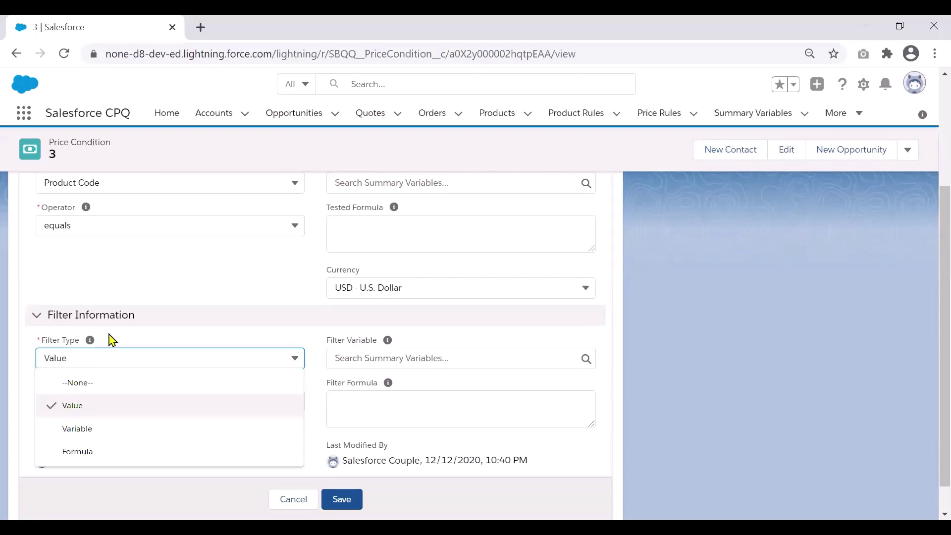
click(148, 337)
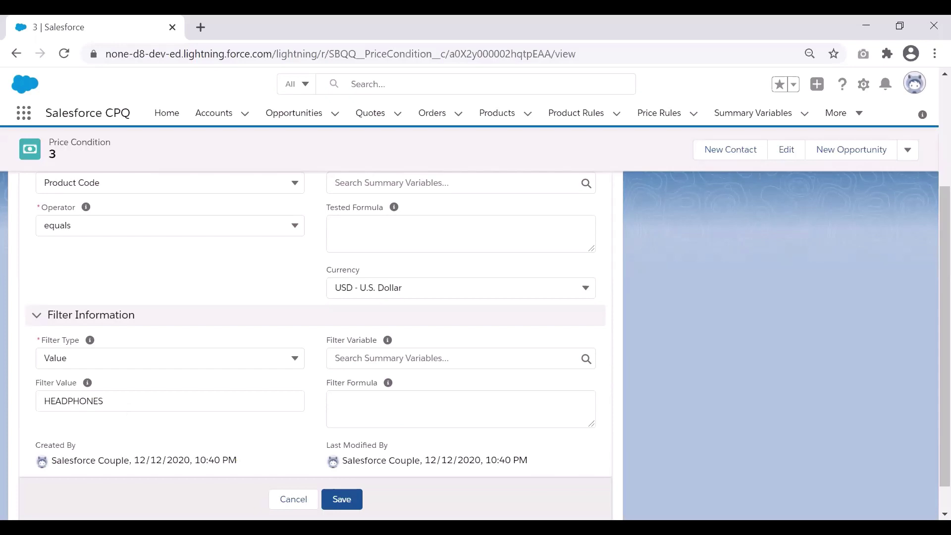
click(293, 499)
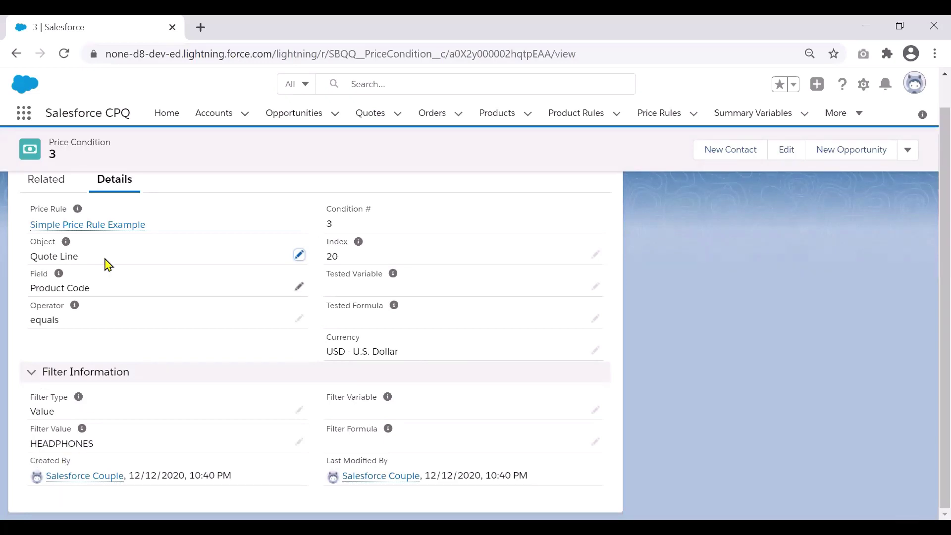
Return to Simple Price Rule Example and open the details of its price action 1
mouse_move(120, 227)
click(282, 230)
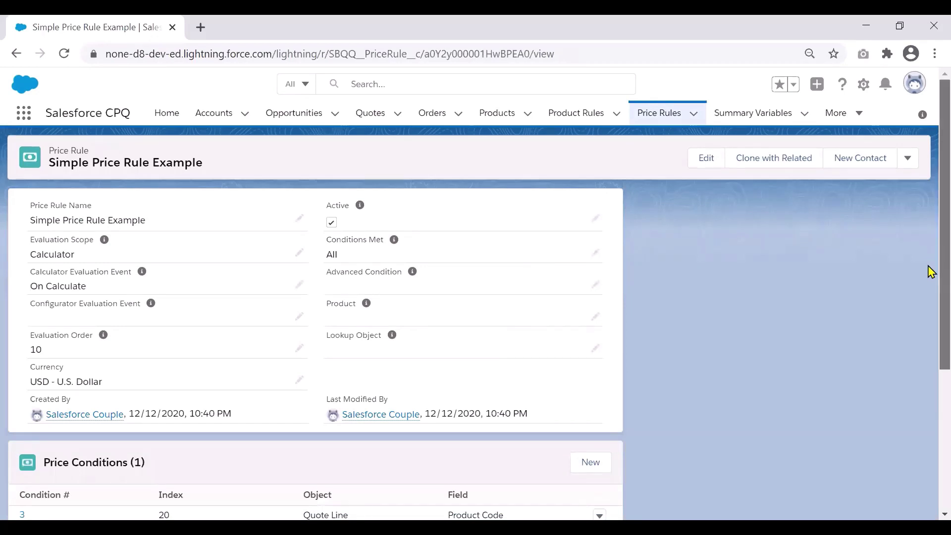
scroll(930, 267, down, 1)
scroll(929, 302, down, 1)
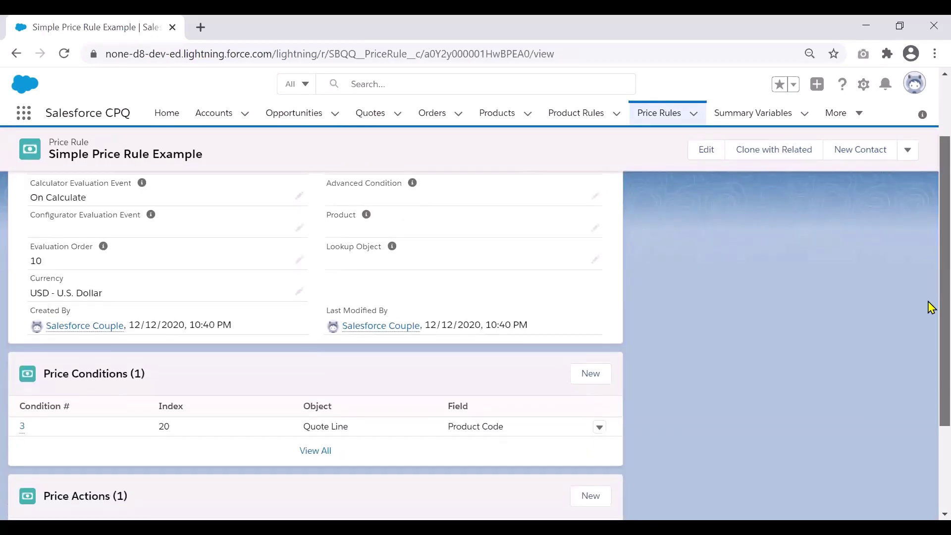
scroll(930, 307, down, 1)
scroll(930, 331, down, 1)
scroll(931, 339, down, 1)
scroll(929, 352, down, 3)
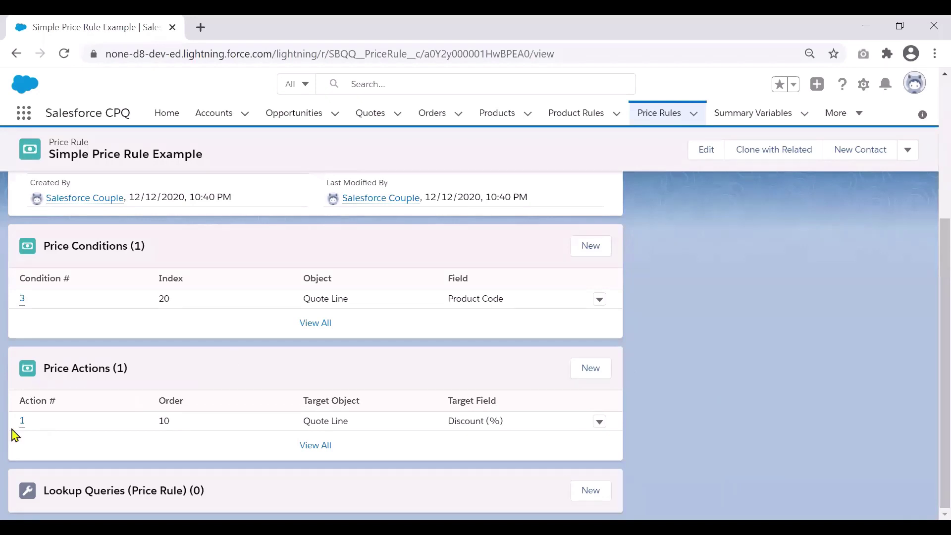
click(107, 393)
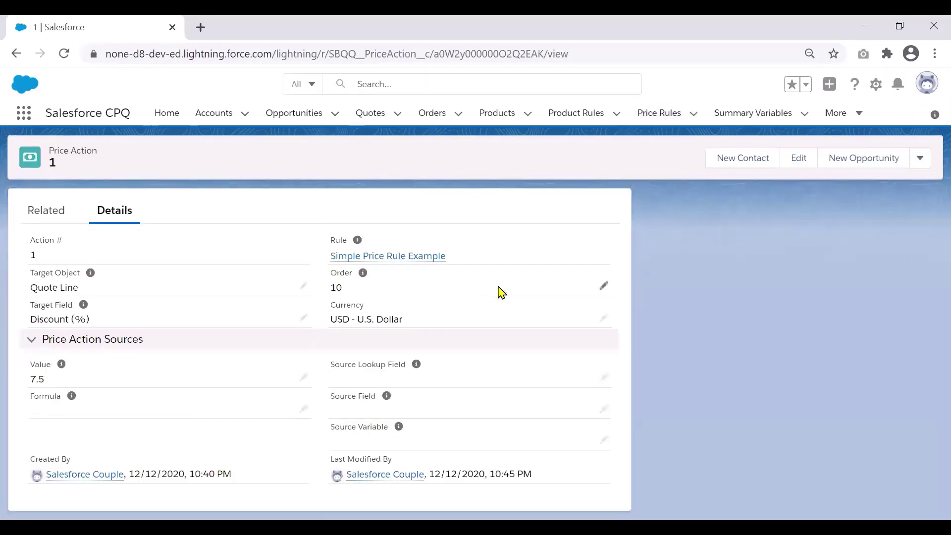
Open price action 1 of Simple Price Rule Example for editing and review its Target Object options
click(603, 286)
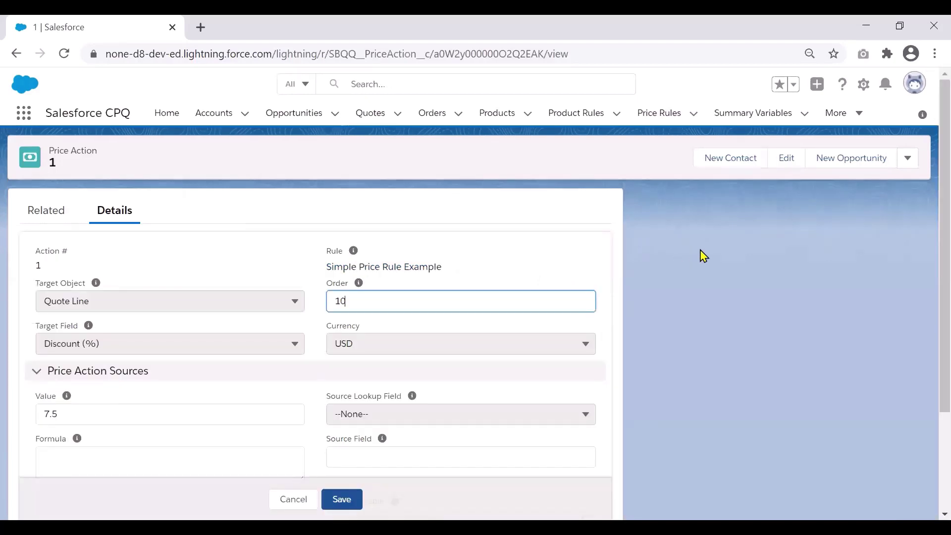
click(701, 254)
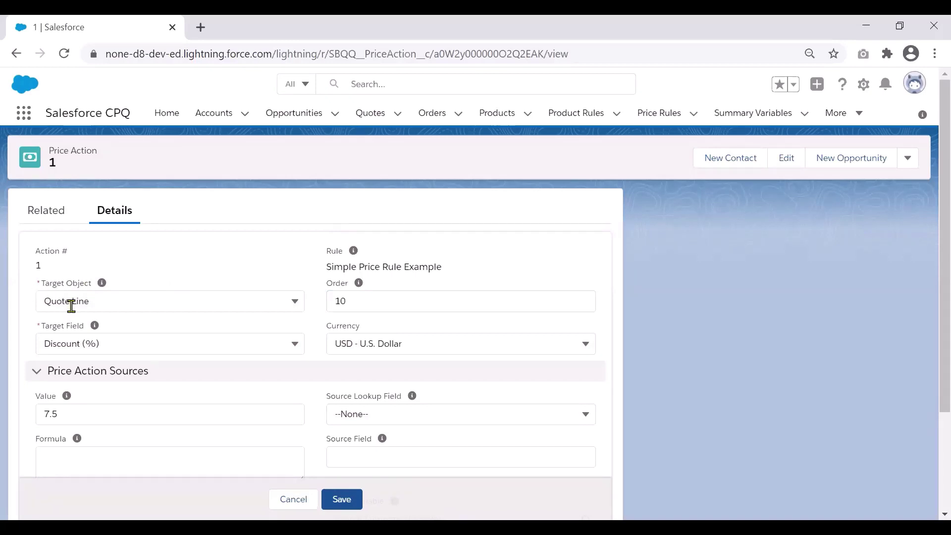
click(123, 297)
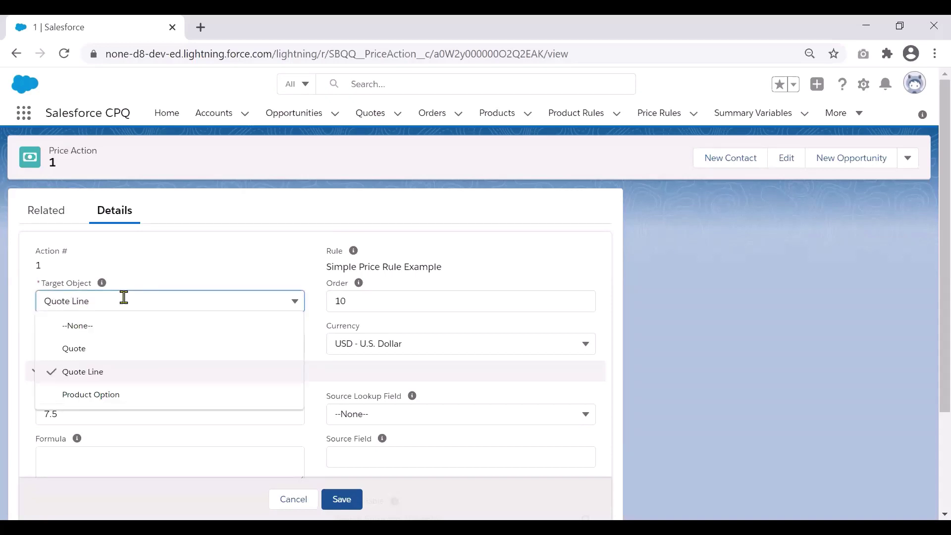
click(157, 275)
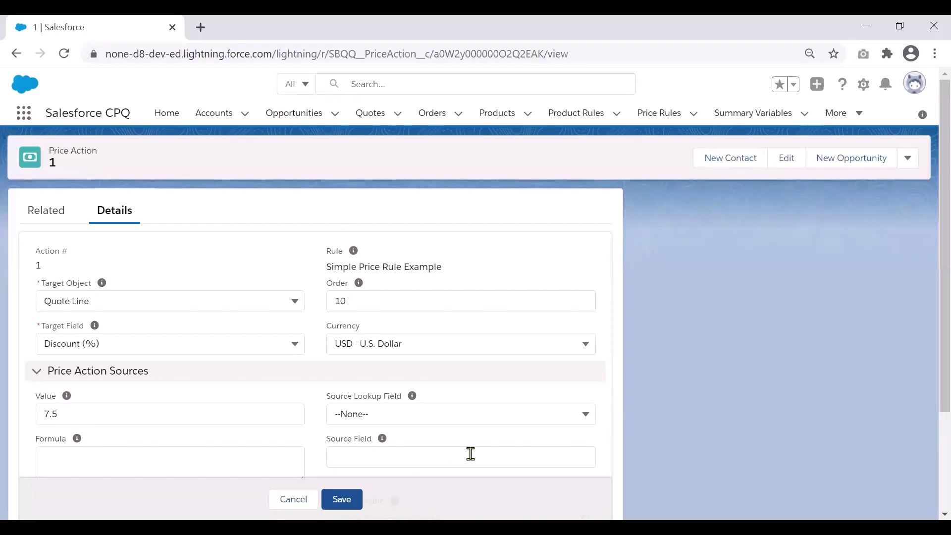
Review the source fields of the price action, cancel editing without saving and return to Simple Price Rule Example
drag(929, 329, 929, 359)
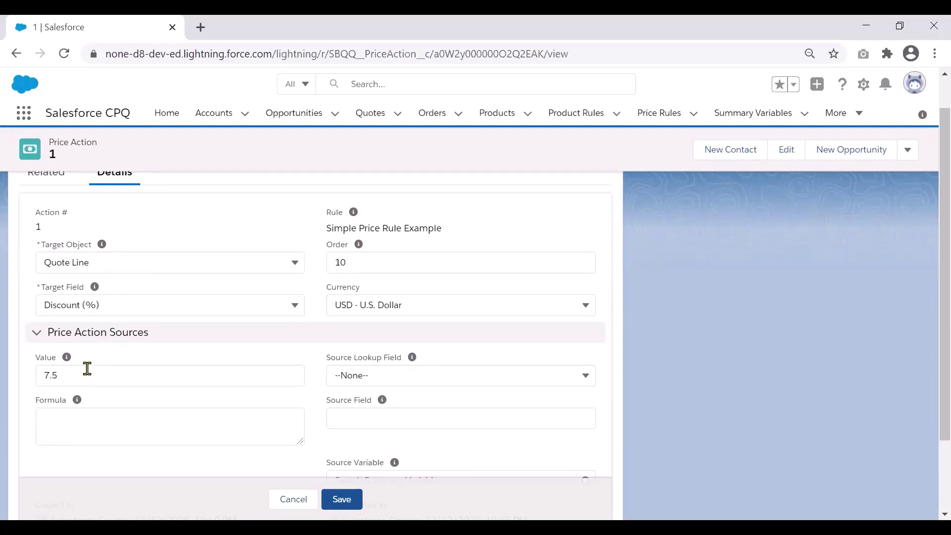
click(293, 498)
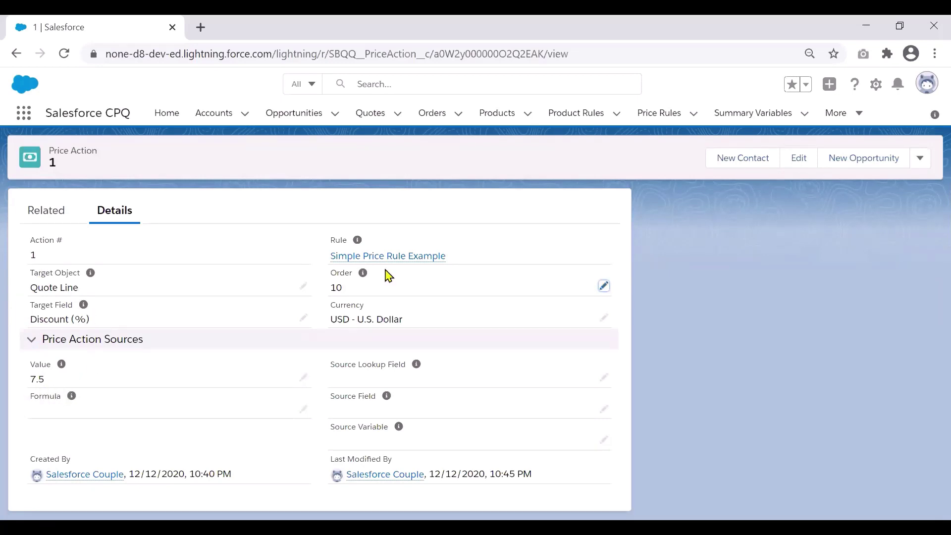
click(396, 257)
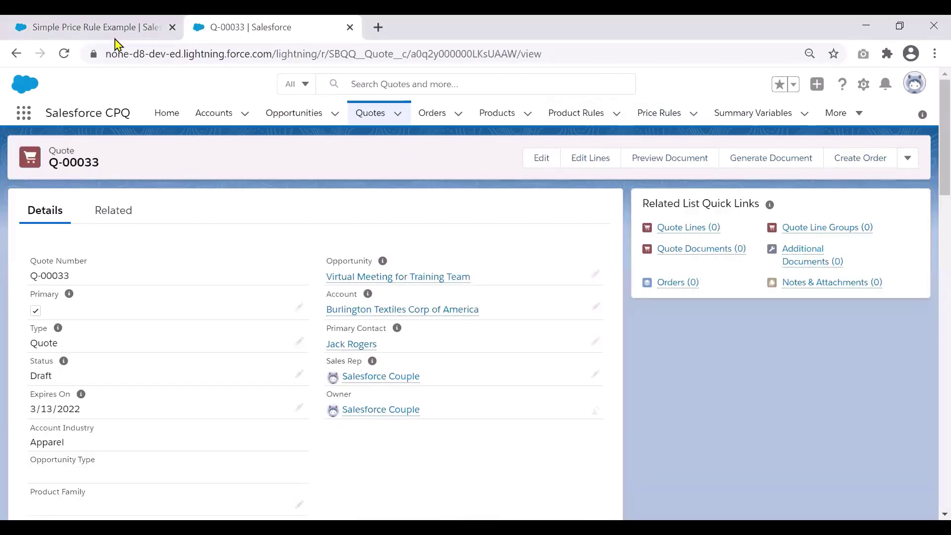
Edit the lines of quote Q-00033 and add the Headphones product, finding it with the product search "headphone"
click(575, 158)
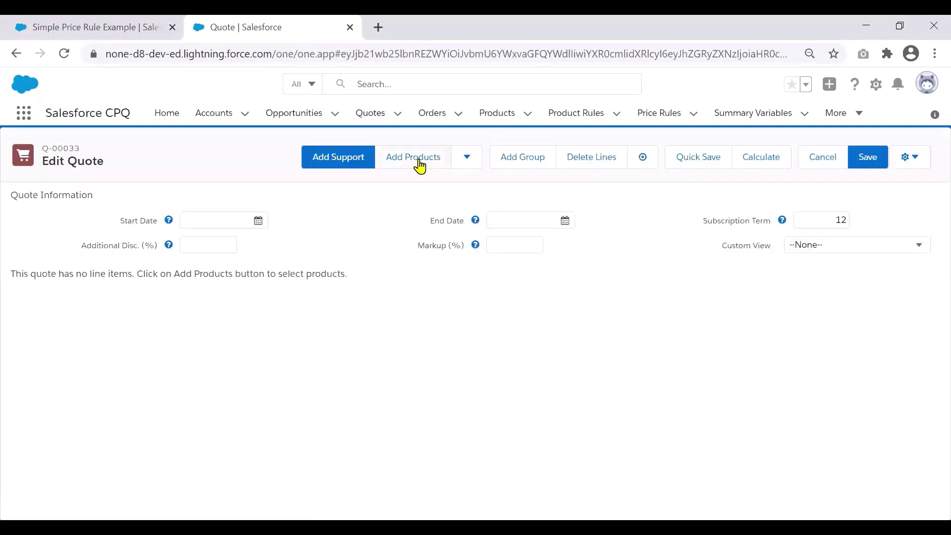
click(418, 168)
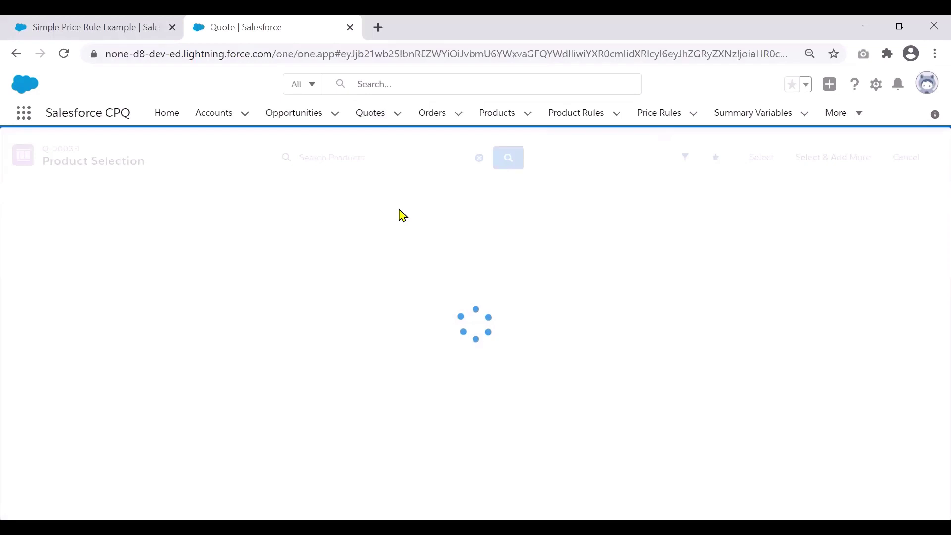
click(399, 162)
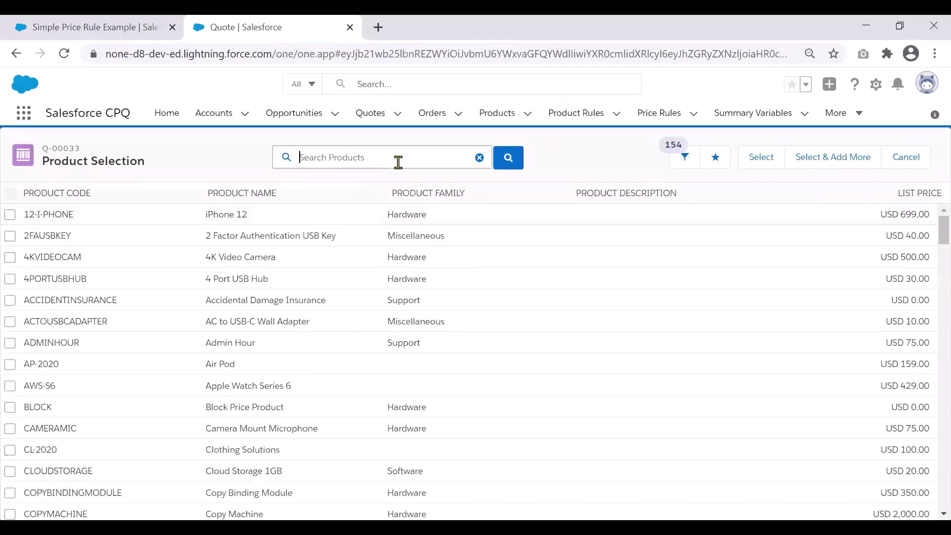
text(headphone)
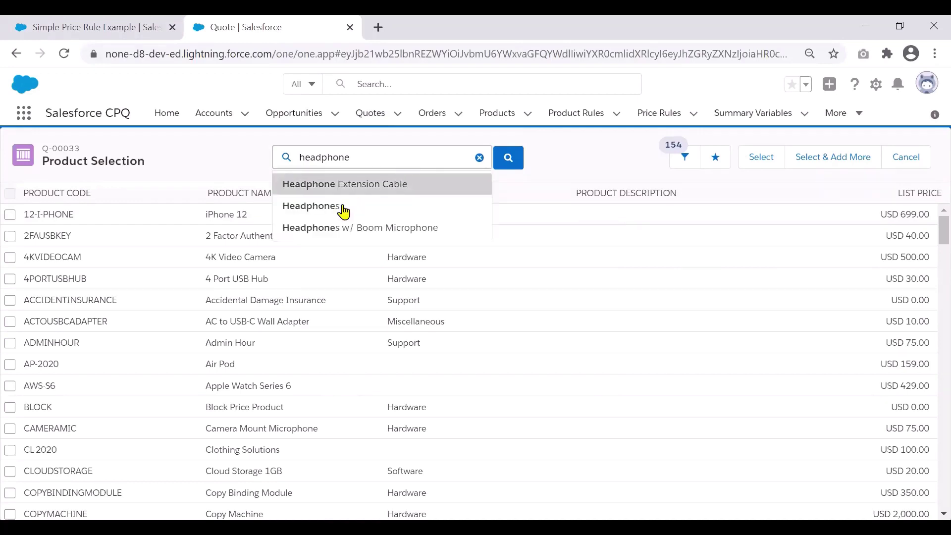
click(342, 211)
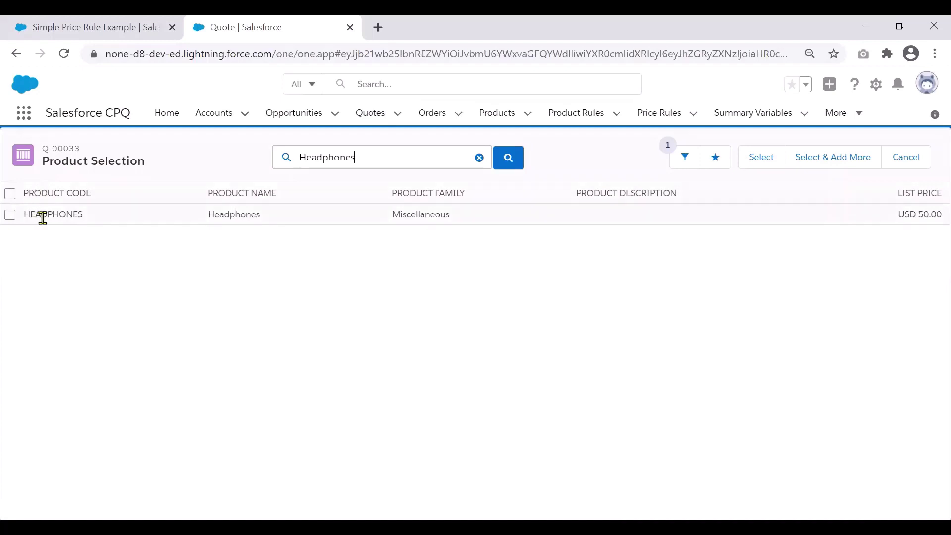
click(10, 214)
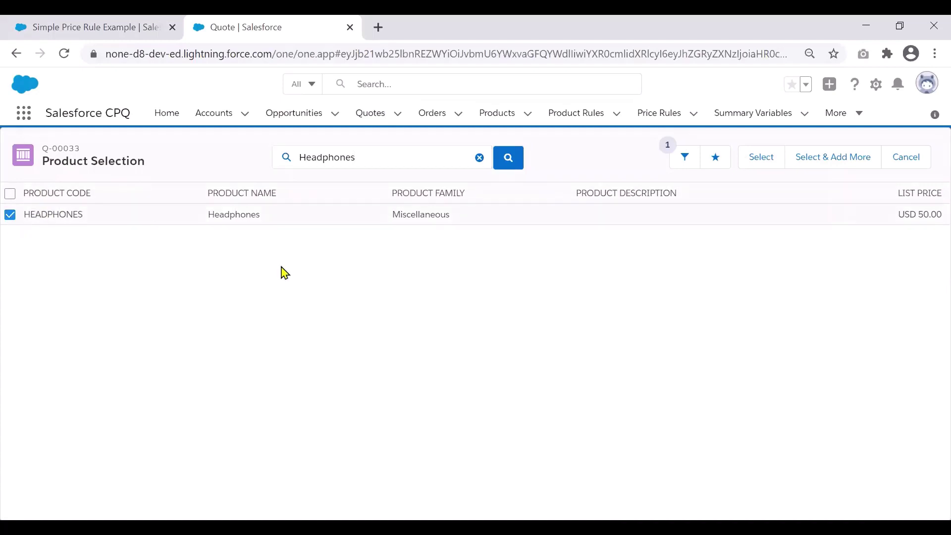
click(761, 157)
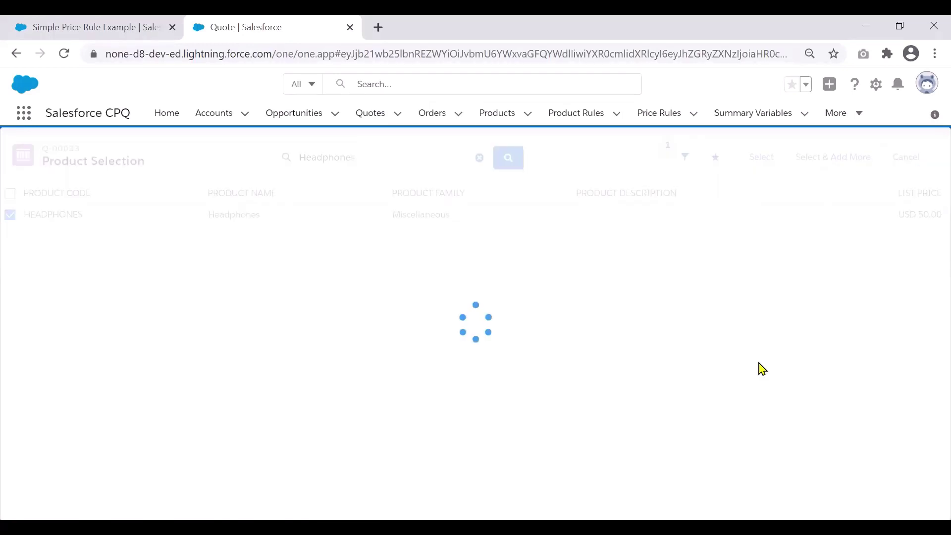
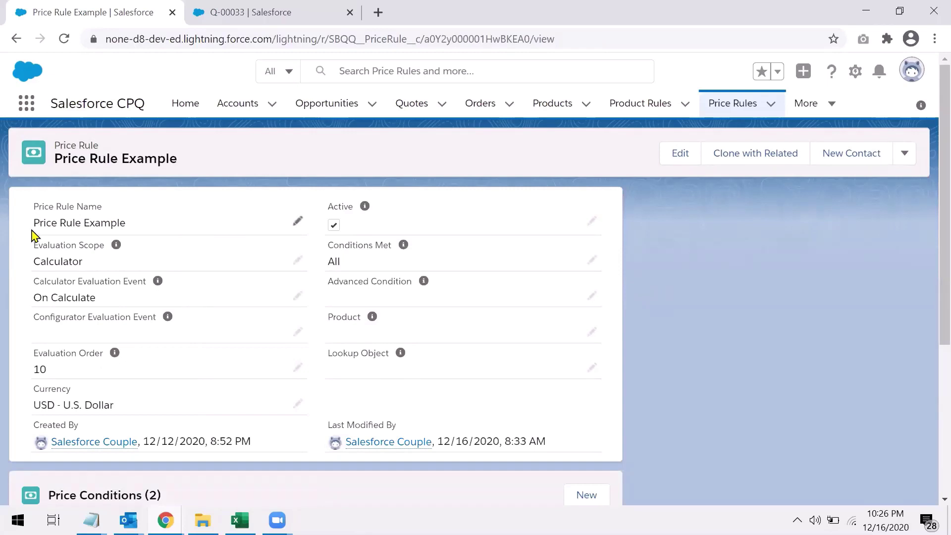
Review the rule fields and price conditions of Price Rule Example and open its price condition 0
mouse_move(110, 256)
scroll(931, 242, down, 1)
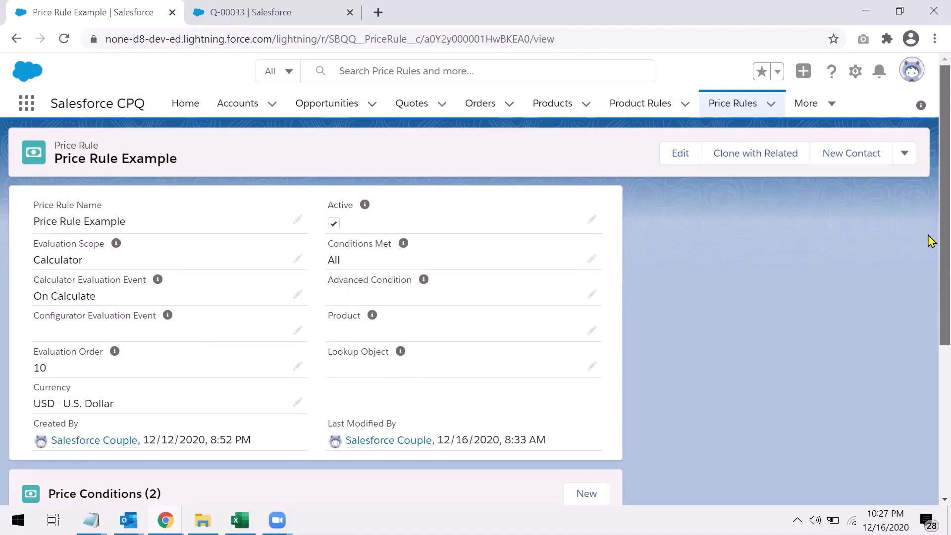
scroll(930, 258, down, 3)
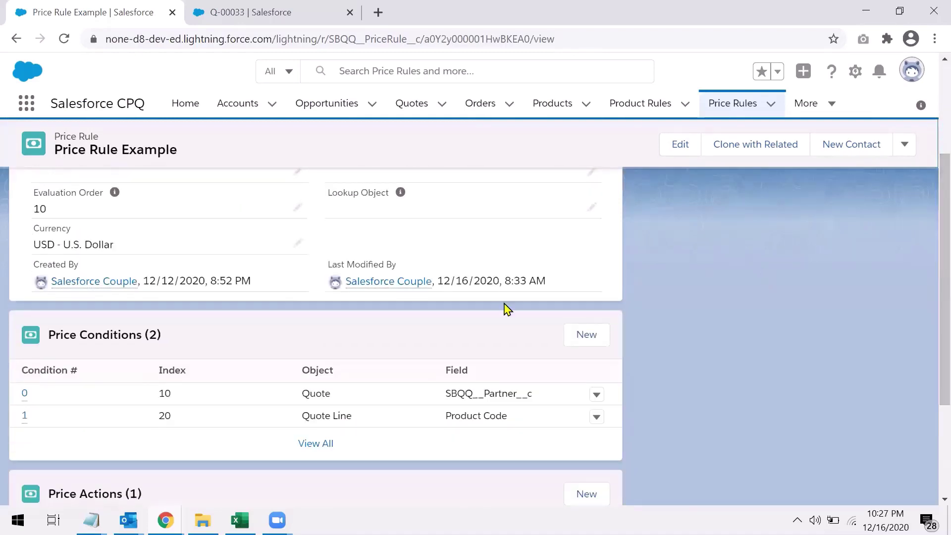
click(23, 396)
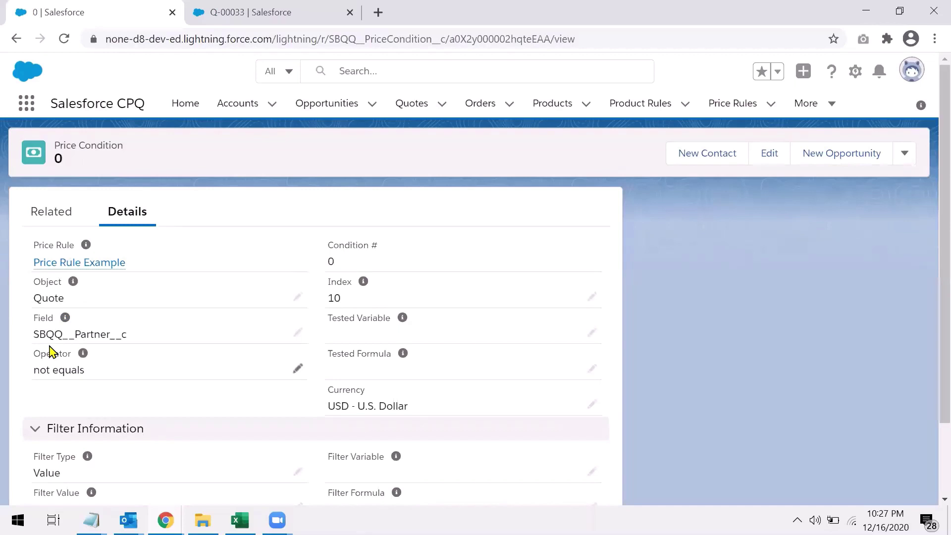
Review the Field options of price condition 0, cancel editing without saving and examine its filter information
click(297, 332)
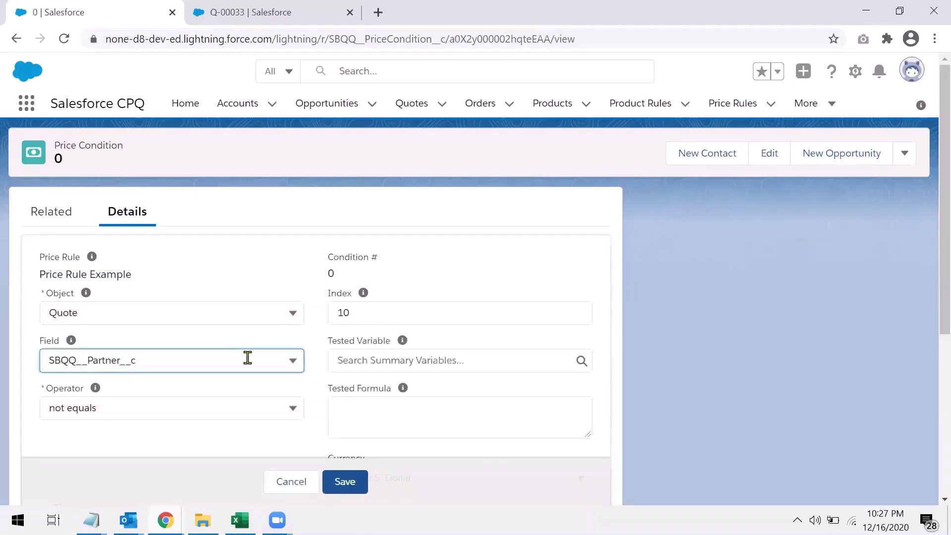
click(247, 357)
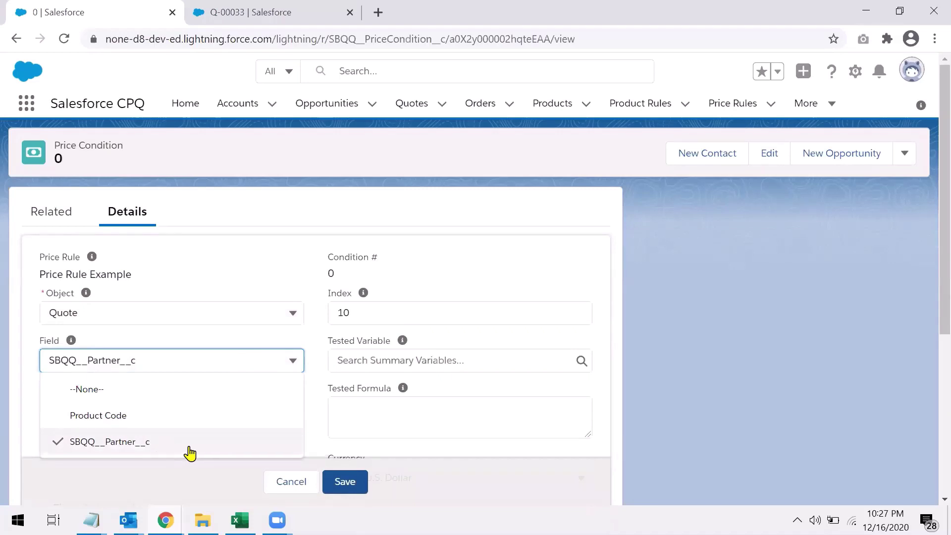
click(282, 486)
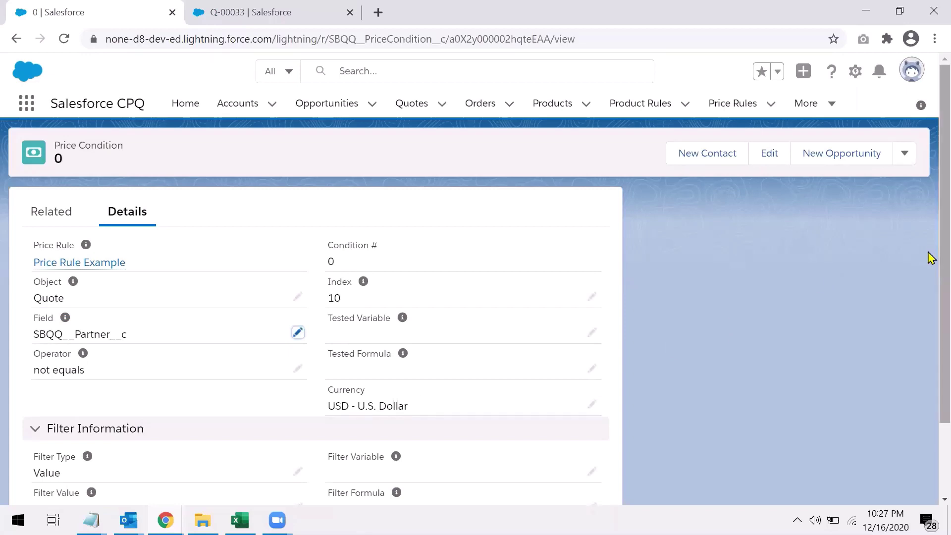
scroll(928, 277, down, 1)
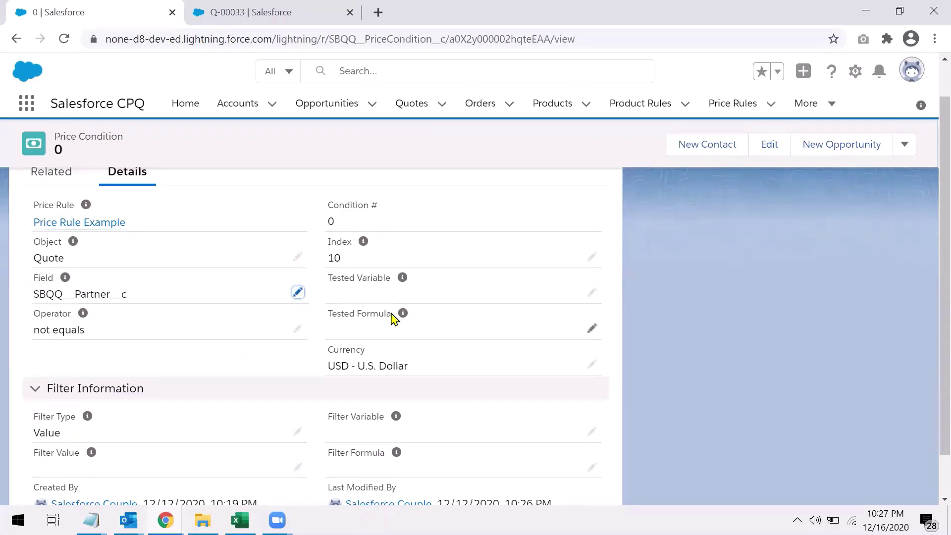
Return to Price Rule Example and examine the details and filter information of its price condition 1
click(81, 224)
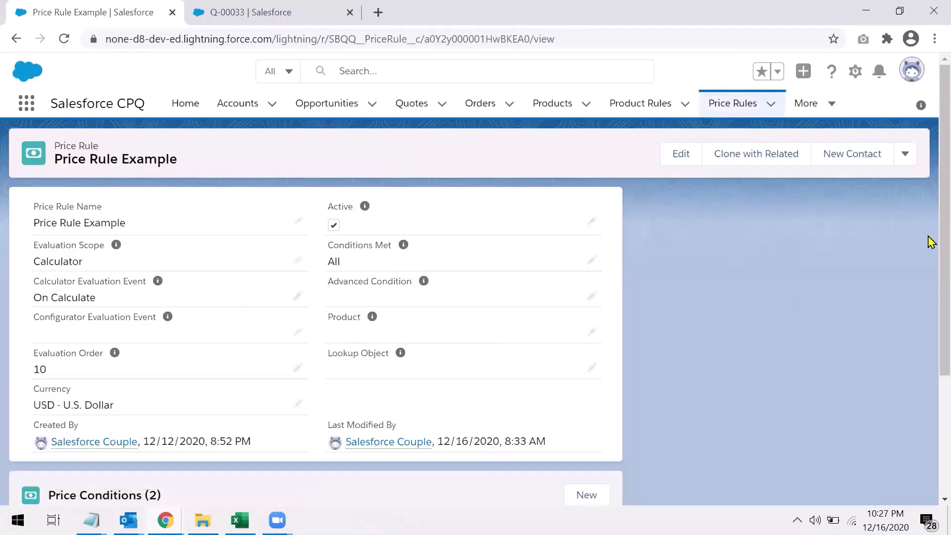
scroll(929, 297, down, 3)
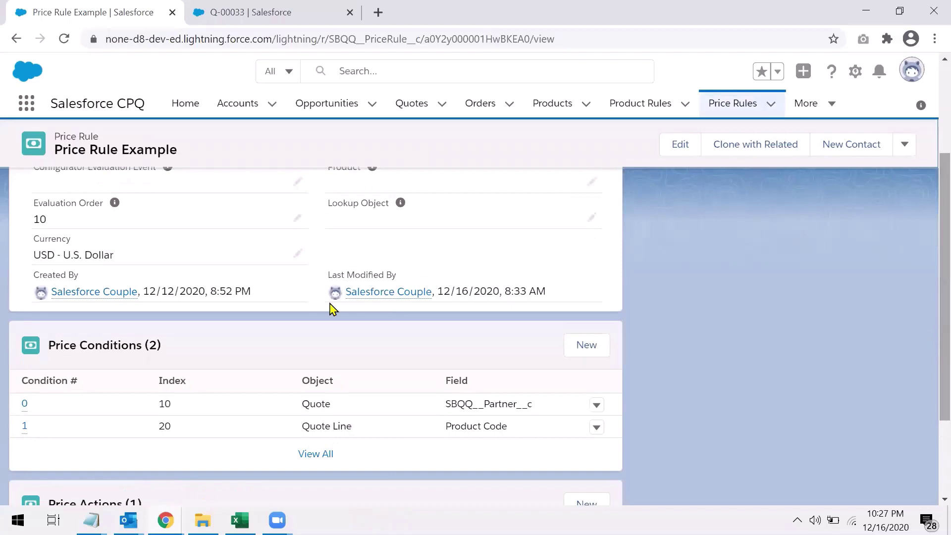
click(24, 427)
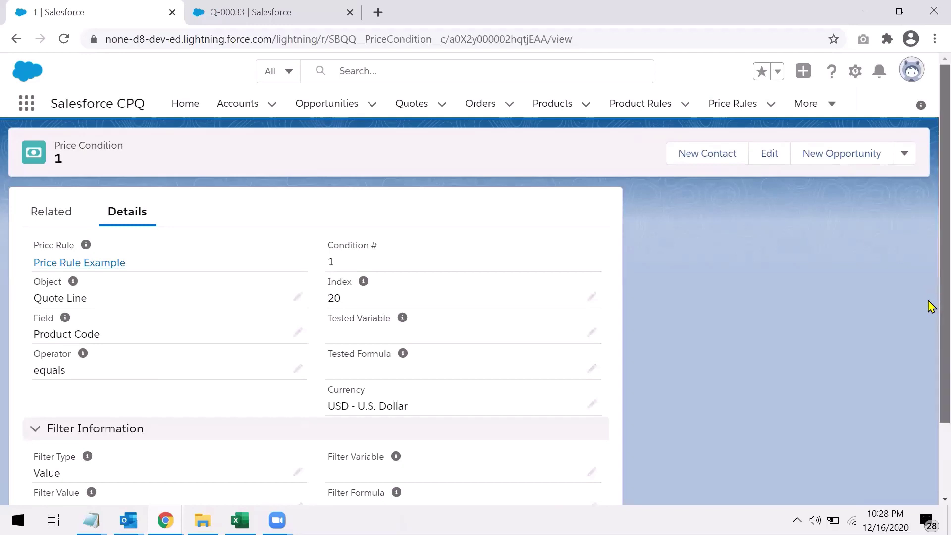
scroll(930, 306, down, 1)
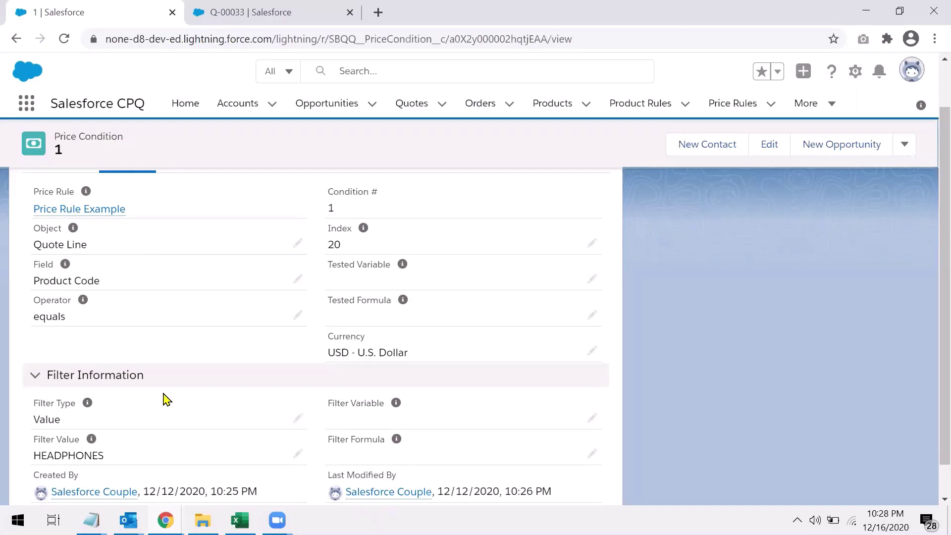
Return to Price Rule Example and open its price action 0 to examine the target field and formula
click(112, 213)
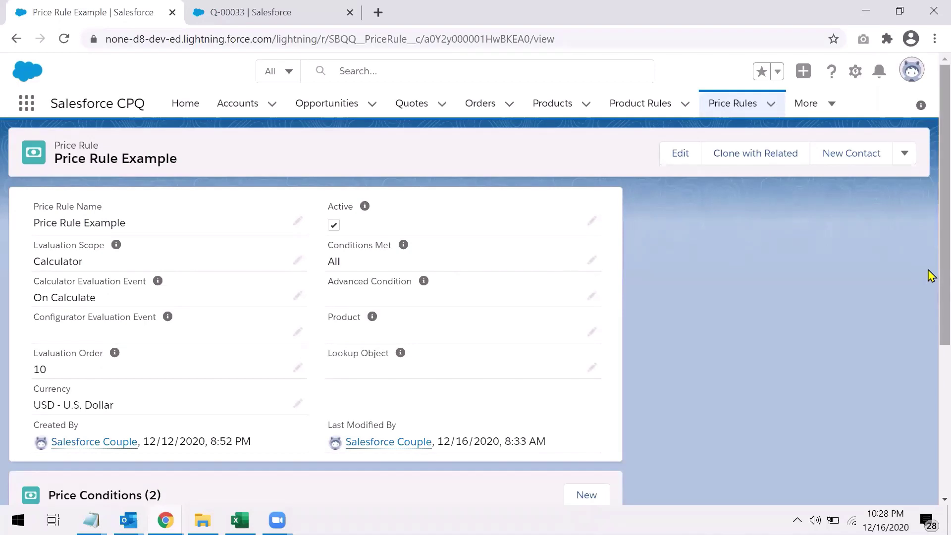
scroll(930, 297, down, 2)
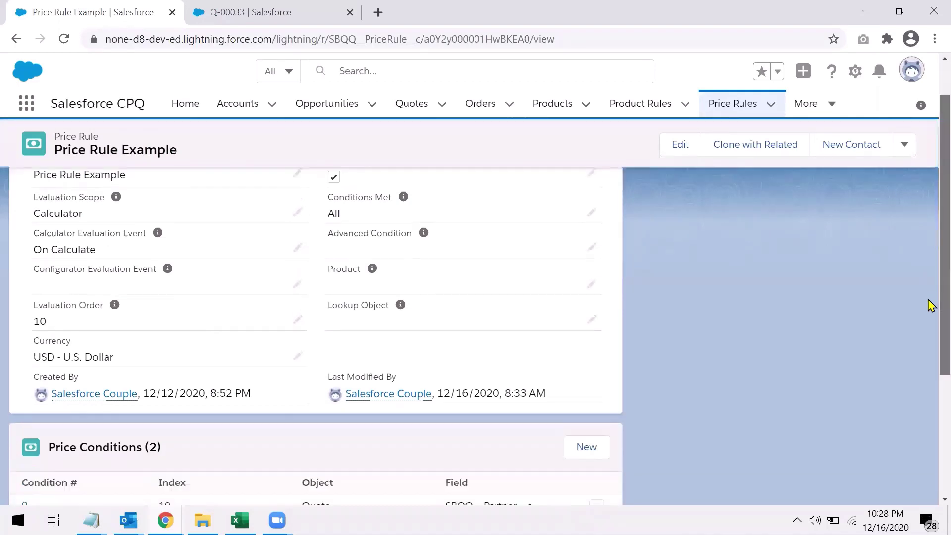
scroll(930, 367, down, 1)
scroll(928, 361, up, 2)
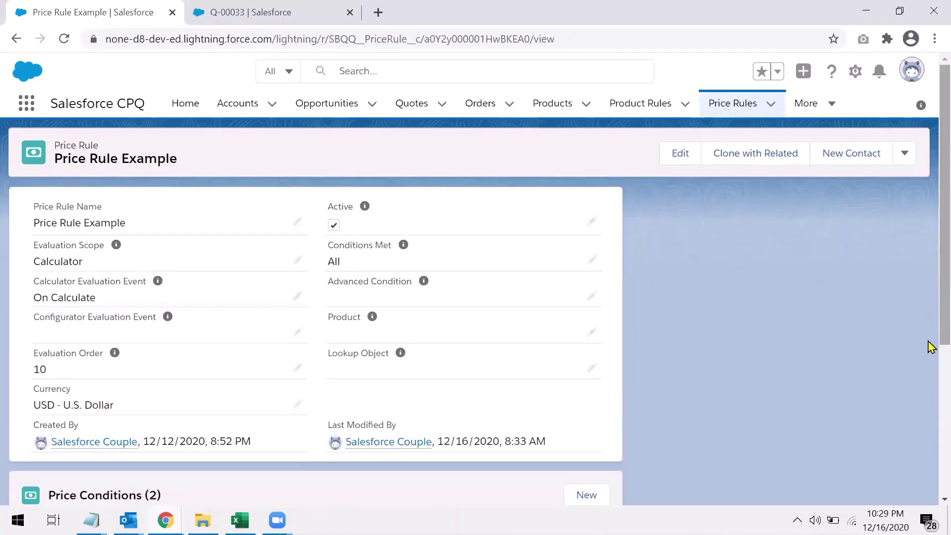
scroll(930, 354, down, 2)
scroll(928, 354, down, 1)
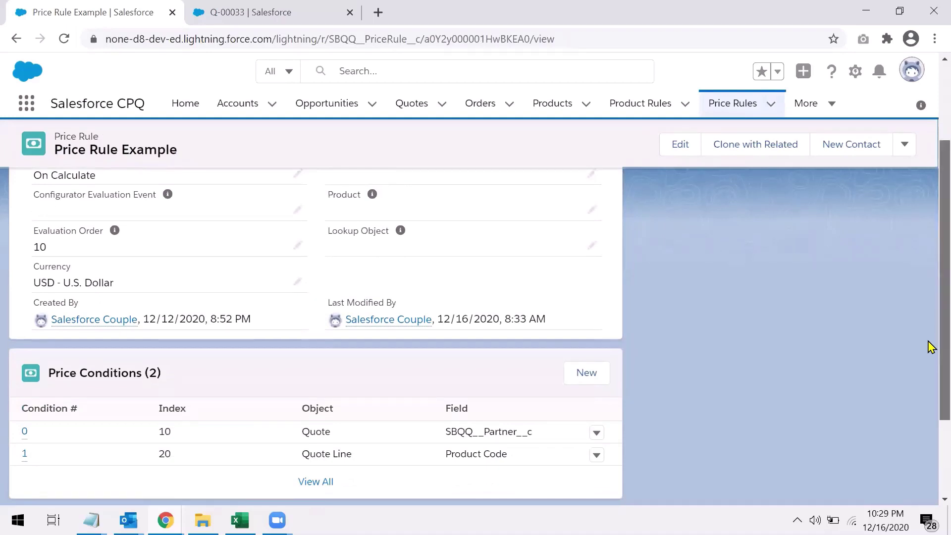
scroll(929, 386, down, 1)
scroll(930, 426, down, 2)
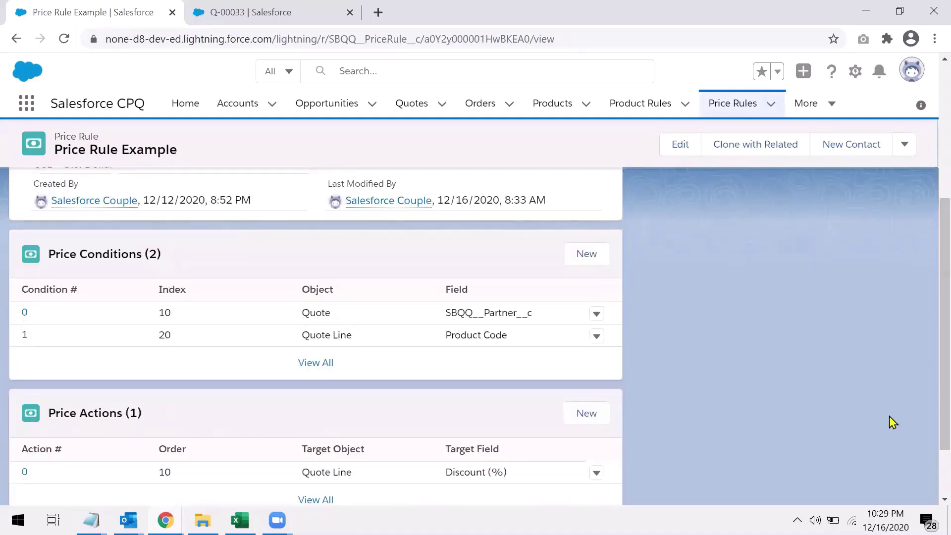
scroll(929, 416, down, 1)
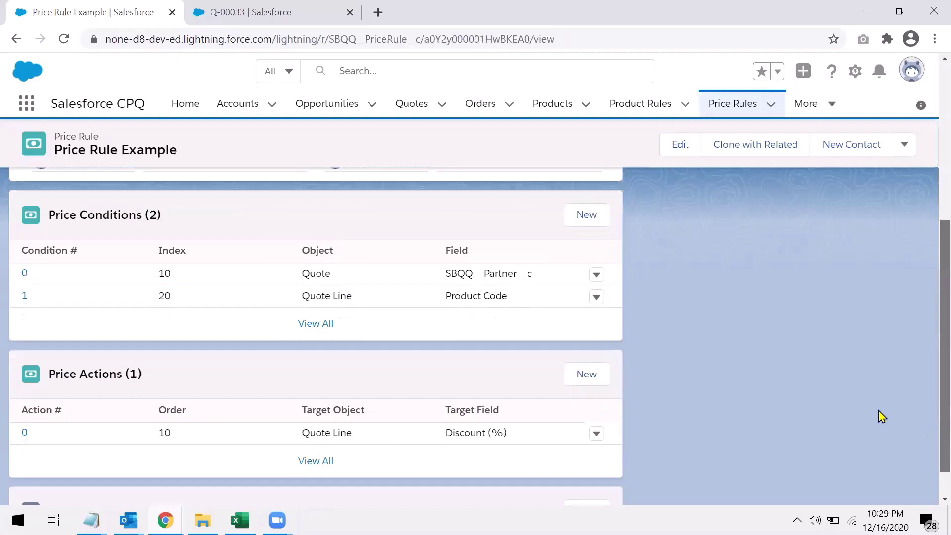
click(25, 428)
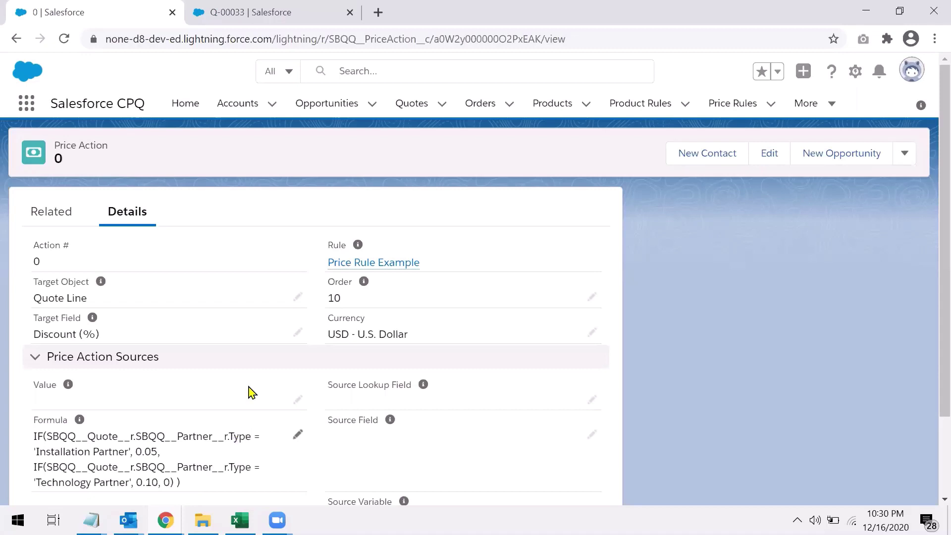
Go back from the price action to Price Rule Example and switch to quote Q-00033
click(409, 265)
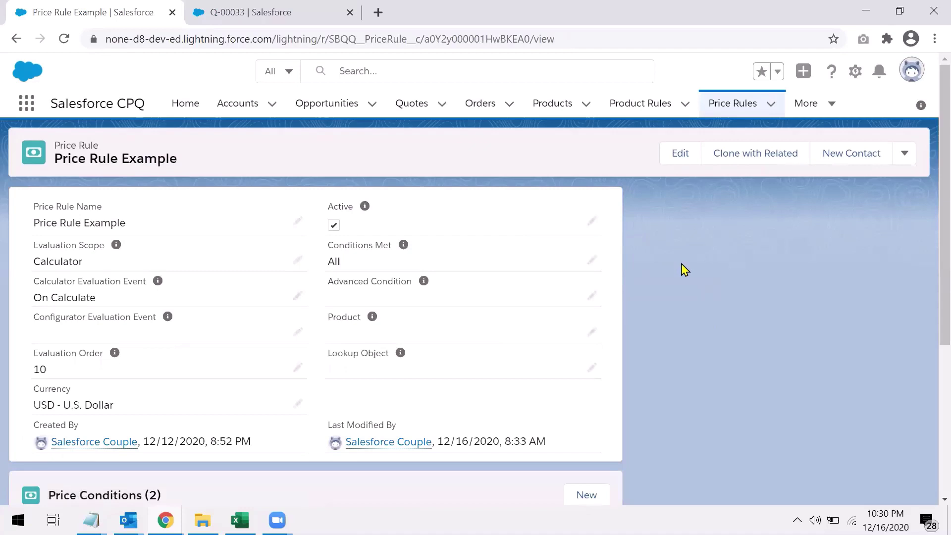
key(ctrl+Tab)
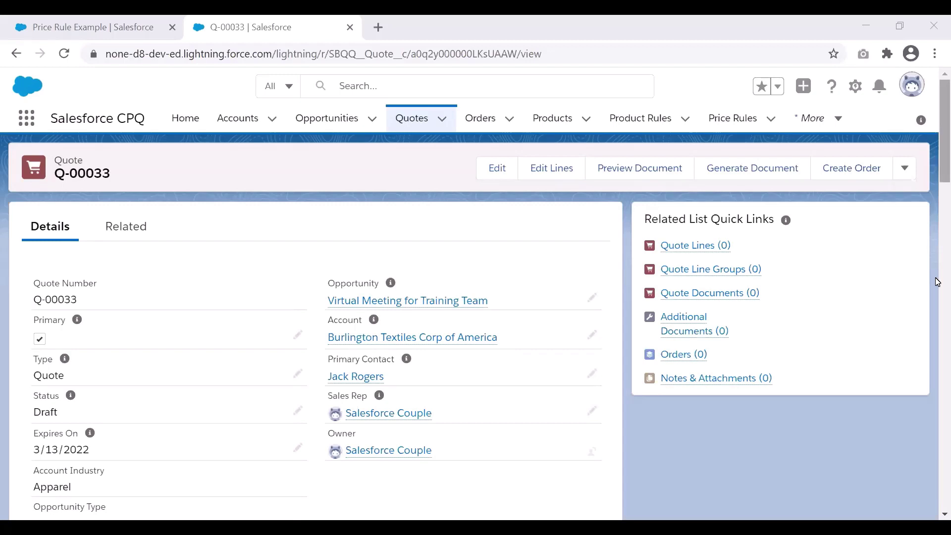
Set the Partner field of quote Q-00033 to Installation Partner and save the quote
scroll(936, 396, down, 20)
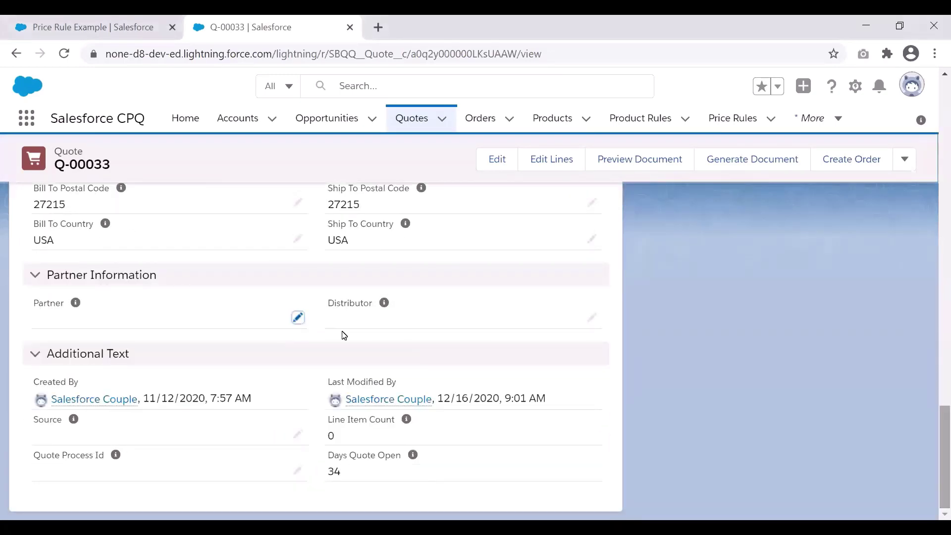
click(297, 320)
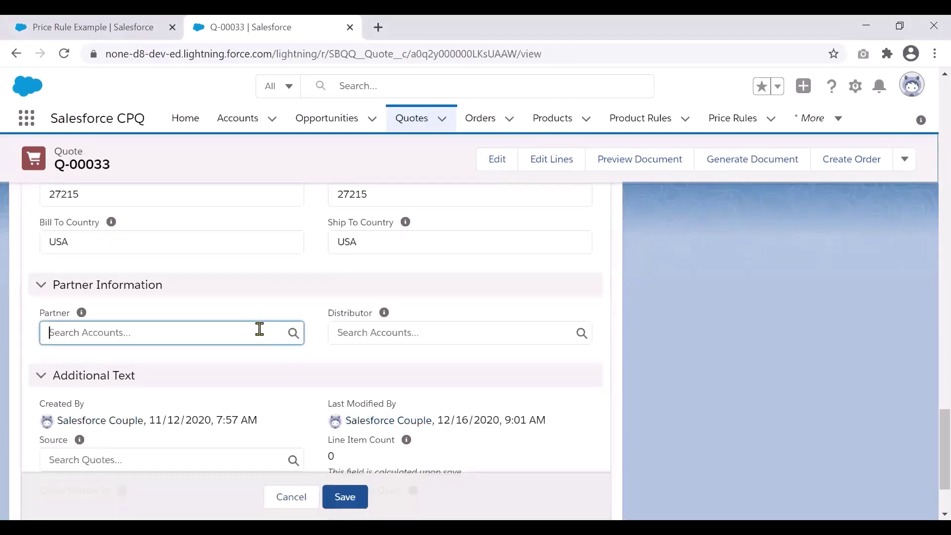
text(Insta)
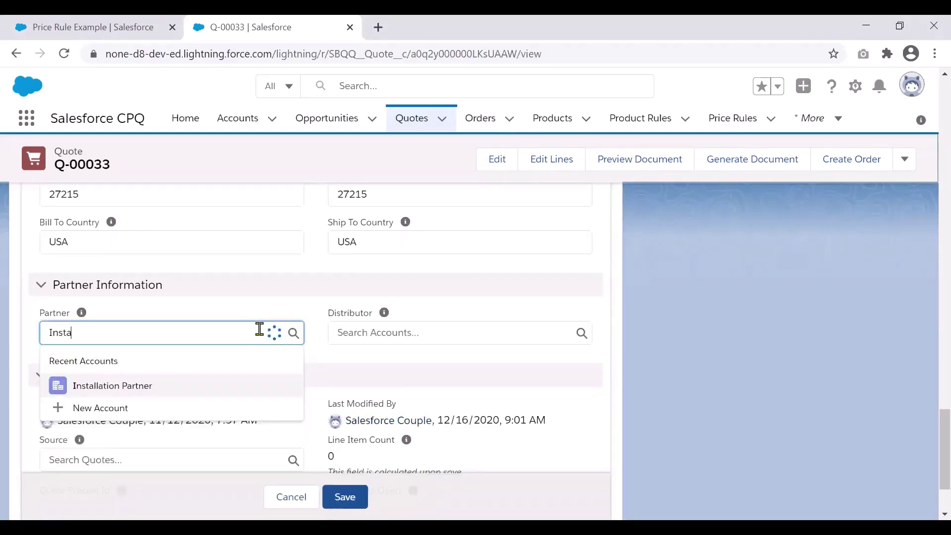
text(ll)
click(162, 384)
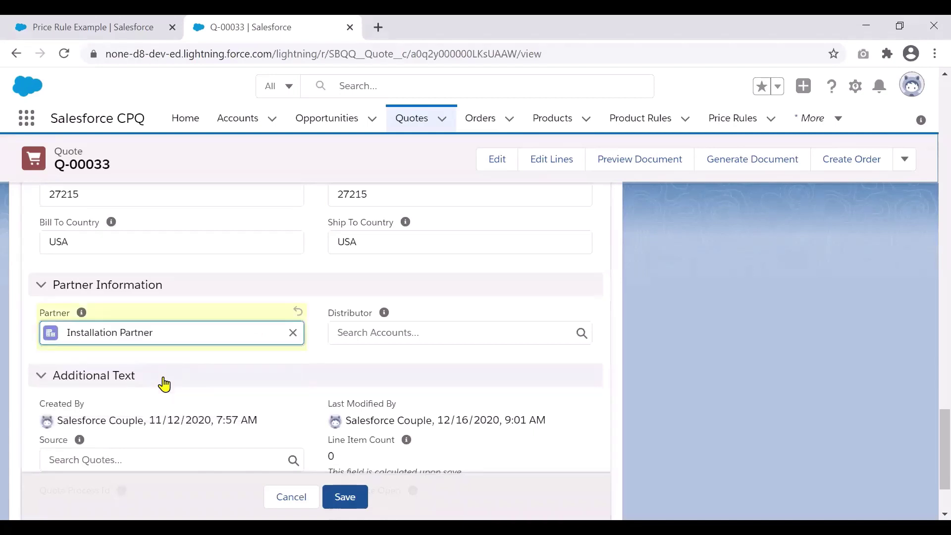
click(340, 495)
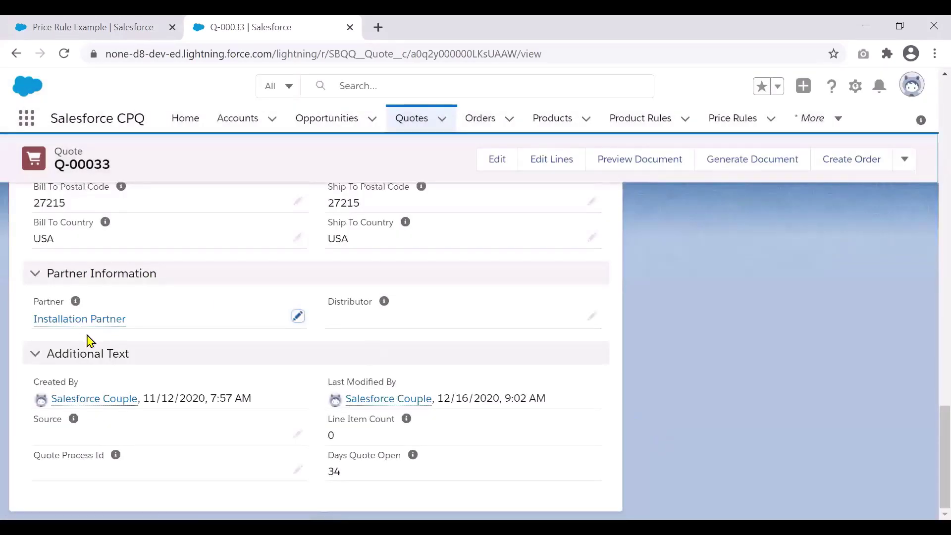
Open the Installation Partner account in a new browser tab, examine its account type, and return to quote Q-00033
right_click(102, 321)
click(112, 331)
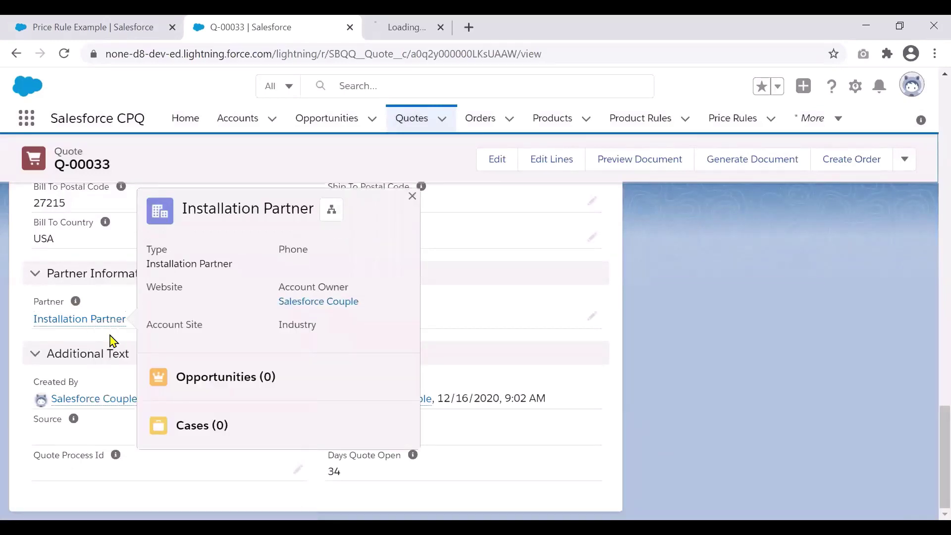
click(485, 29)
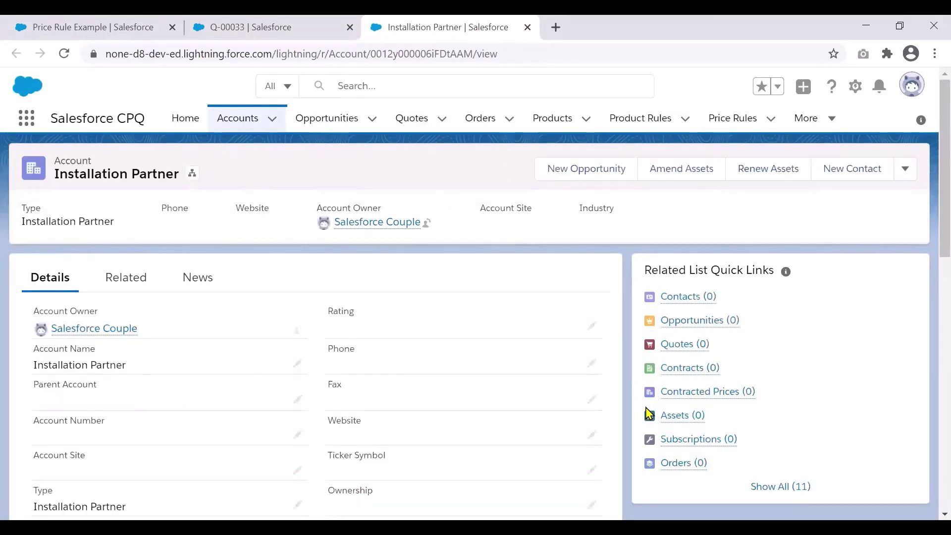
scroll(931, 296, down, 1)
scroll(931, 296, down, 2)
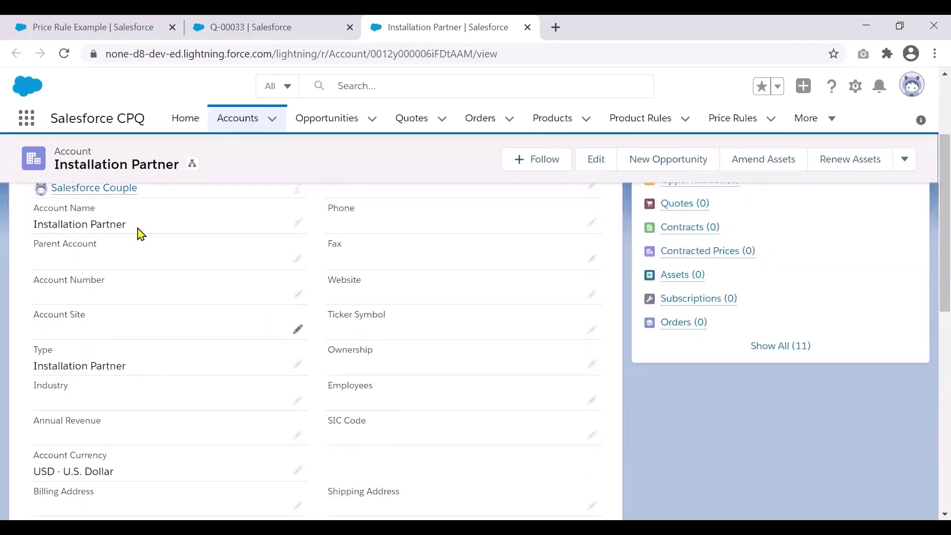
click(272, 27)
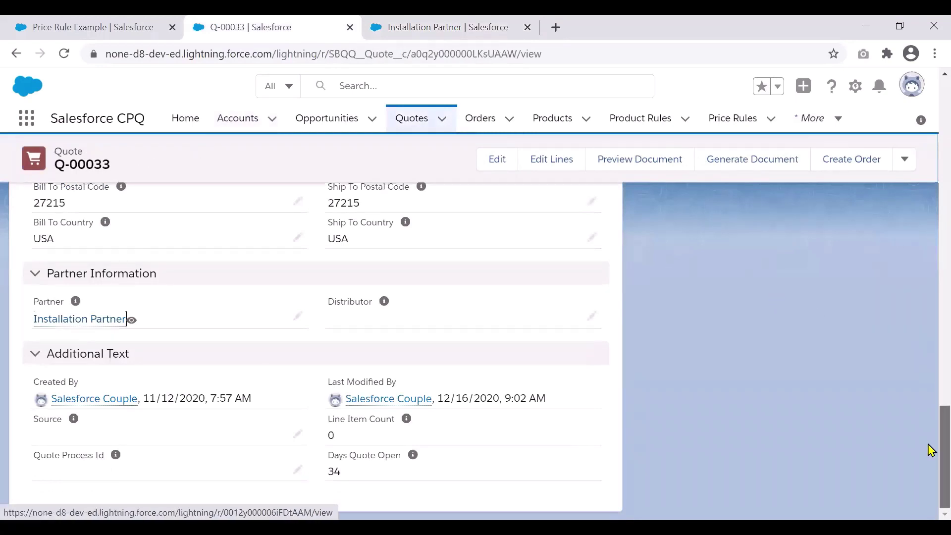
Add Headphones to the quote lines to check the discount with Installation Partner, and leave the line editor without saving
scroll(930, 441, up, 2)
scroll(930, 435, down, 1)
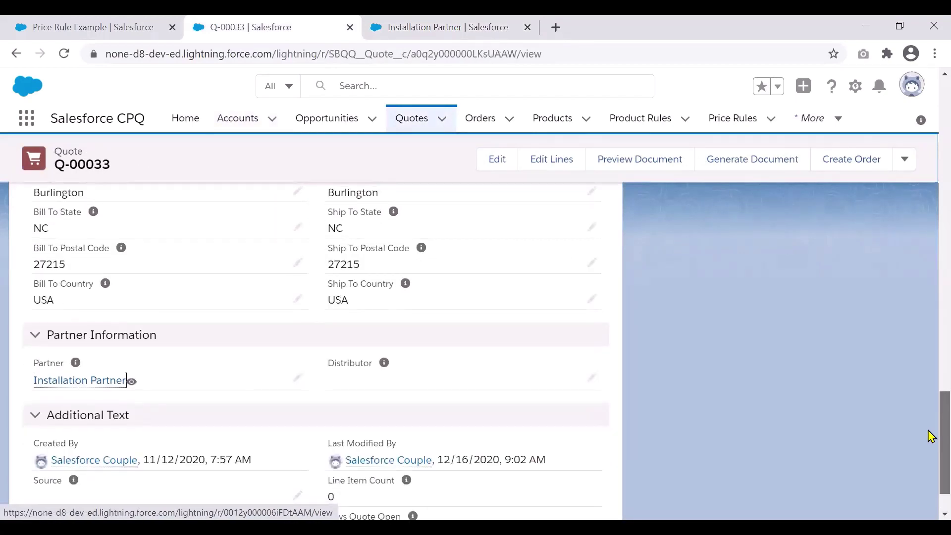
scroll(930, 433, up, 1)
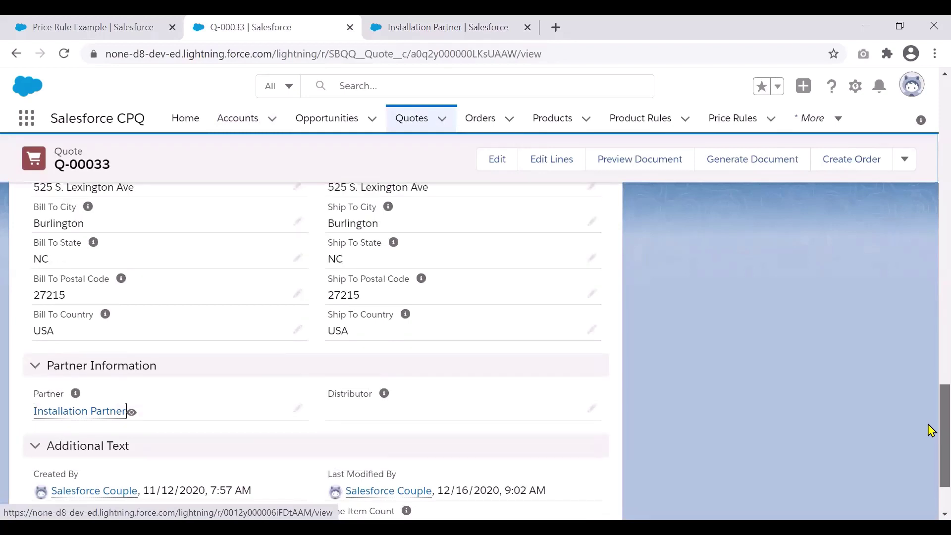
scroll(930, 427, up, 1)
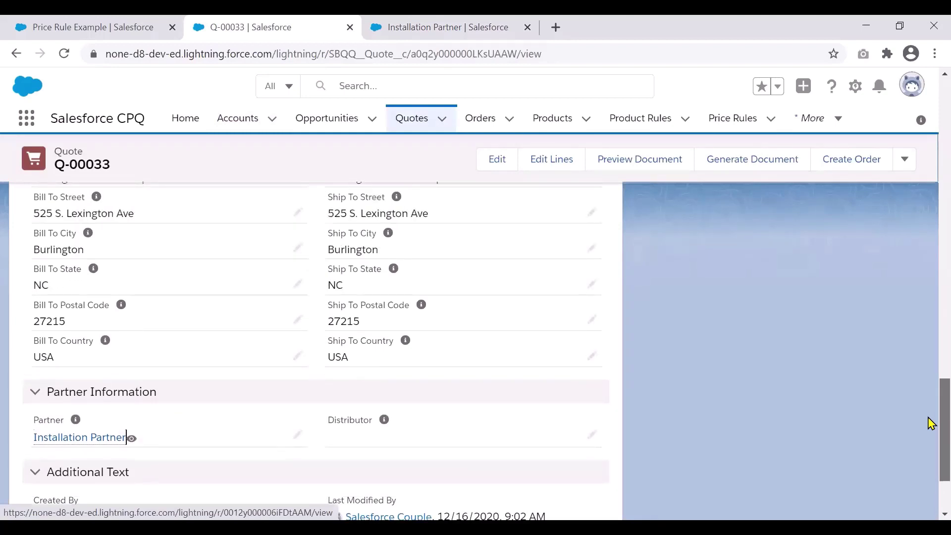
click(540, 159)
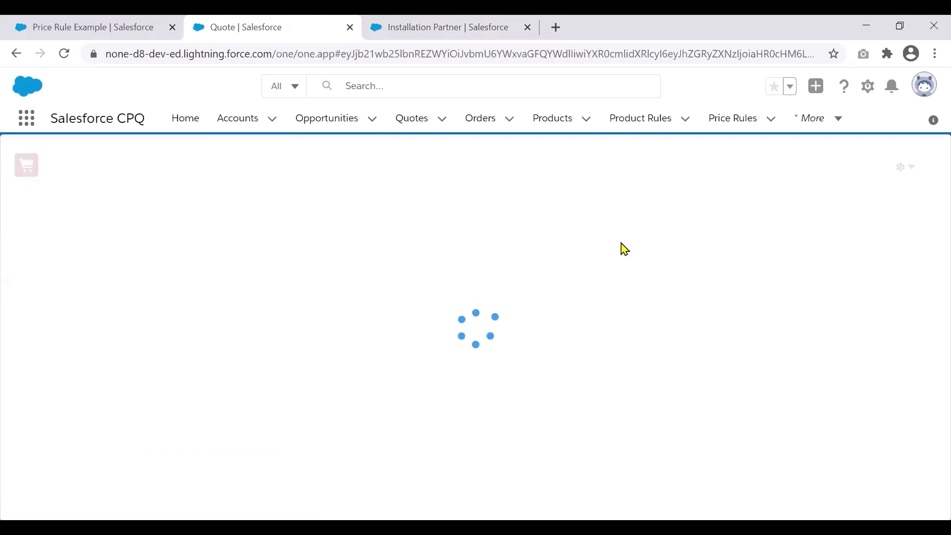
click(341, 177)
click(370, 168)
text(headp)
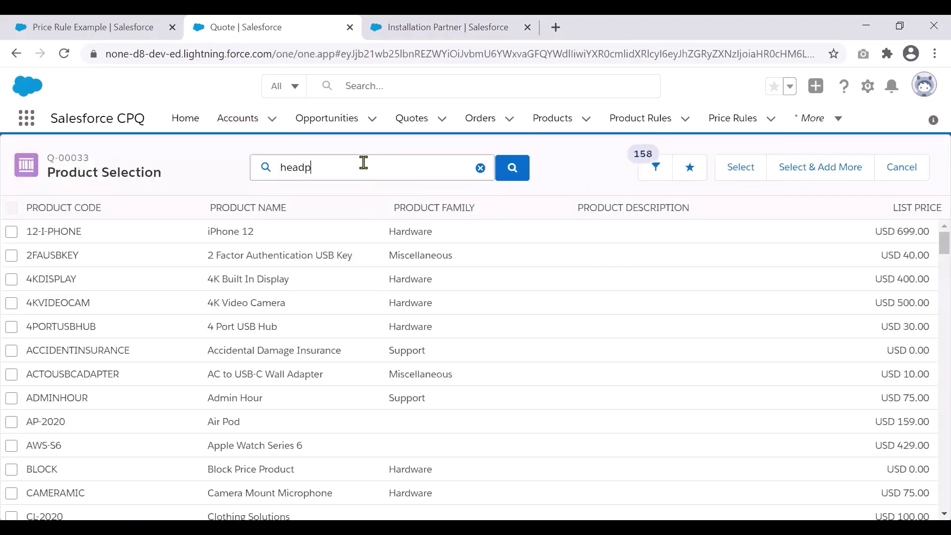
click(316, 221)
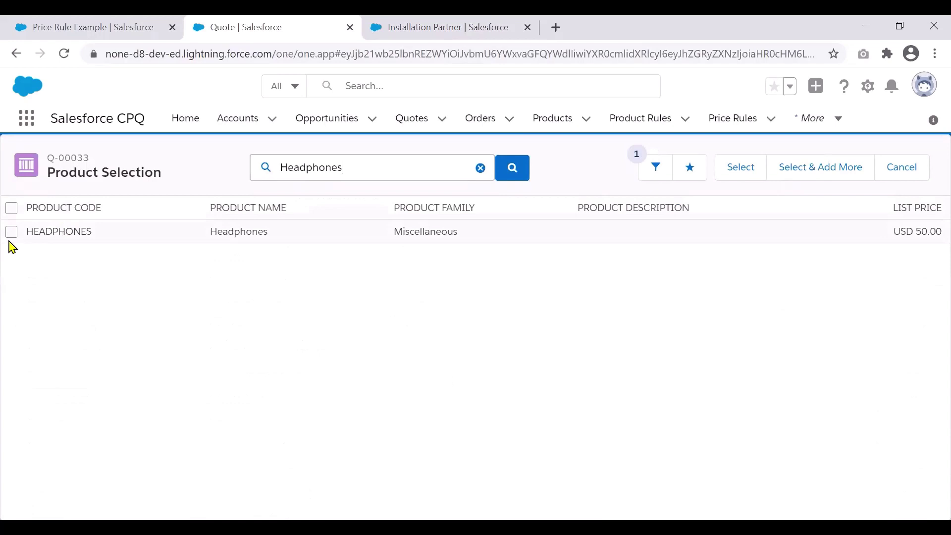
click(11, 232)
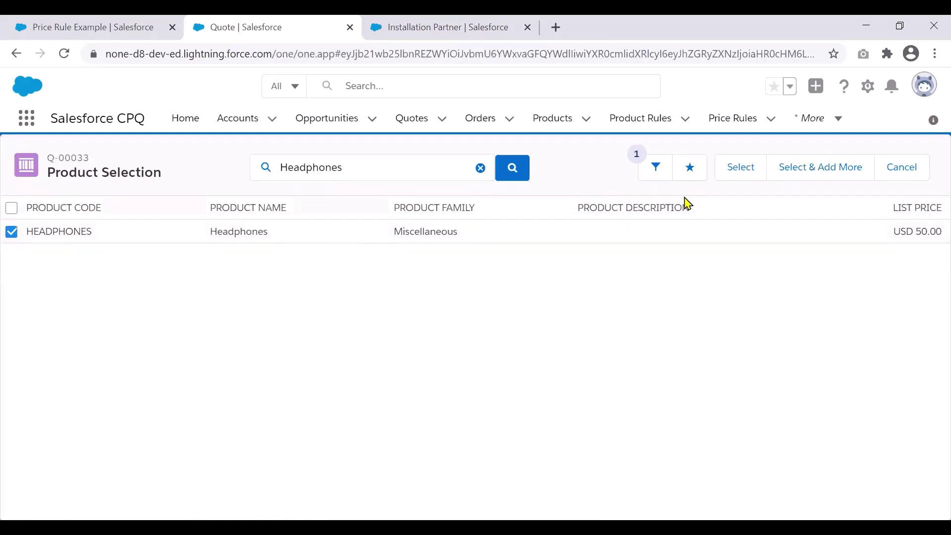
click(732, 177)
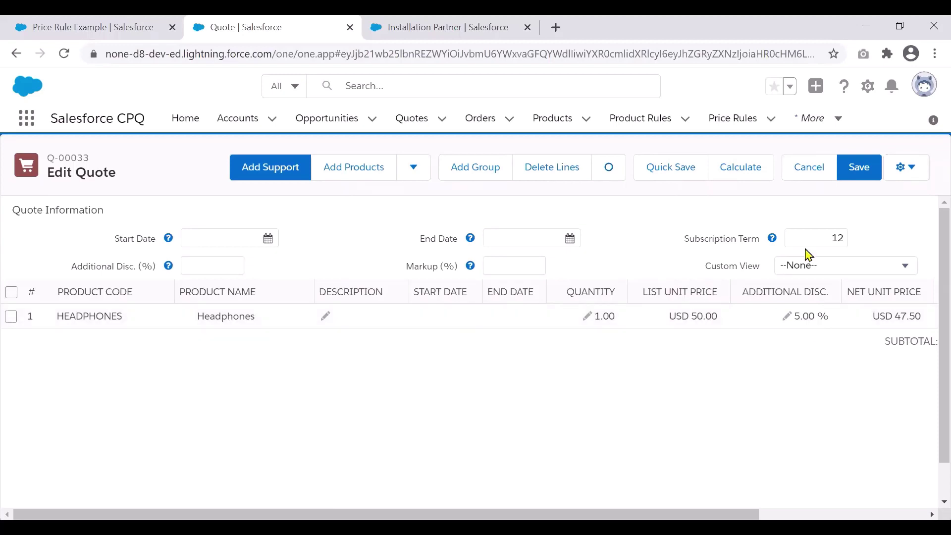
click(808, 182)
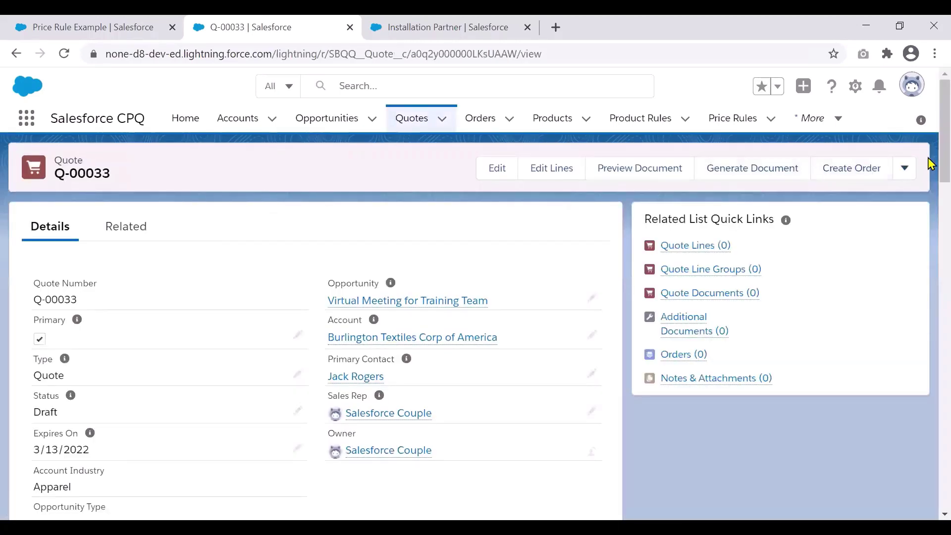
Replace the quote's Partner with Technology Partner and save the record
drag(929, 158, 930, 510)
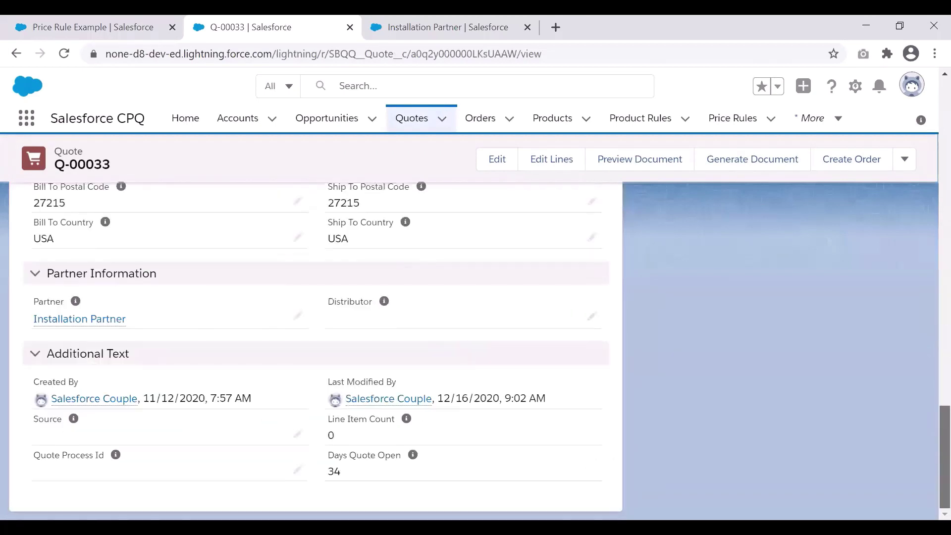
click(297, 318)
click(293, 329)
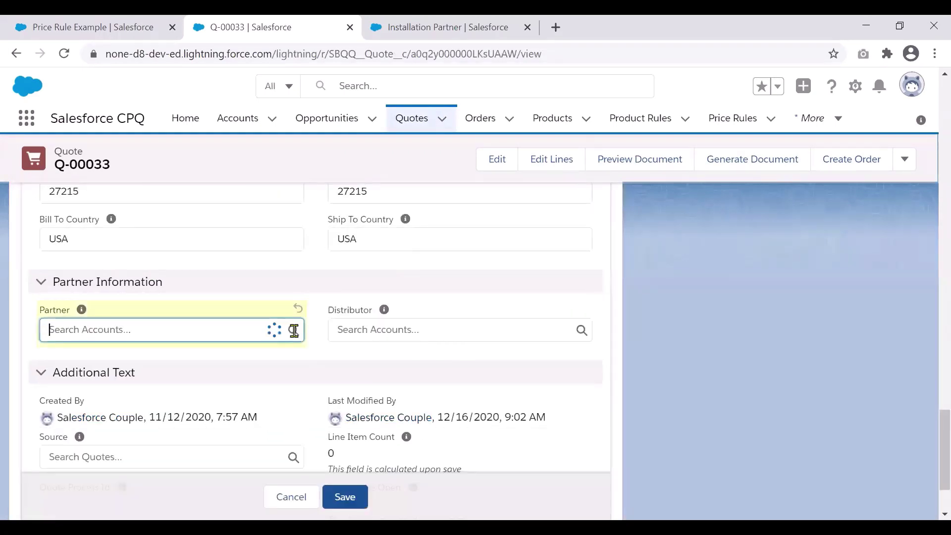
click(240, 330)
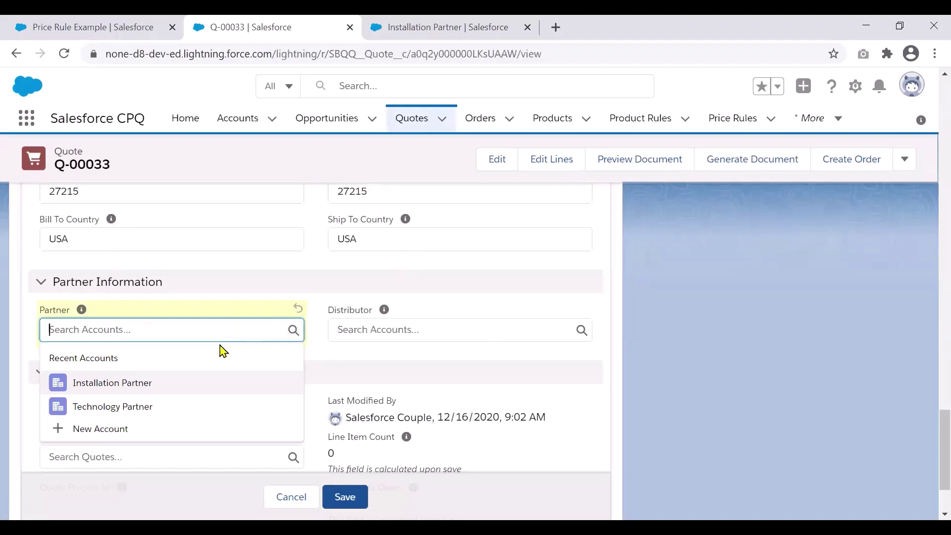
click(133, 407)
click(346, 493)
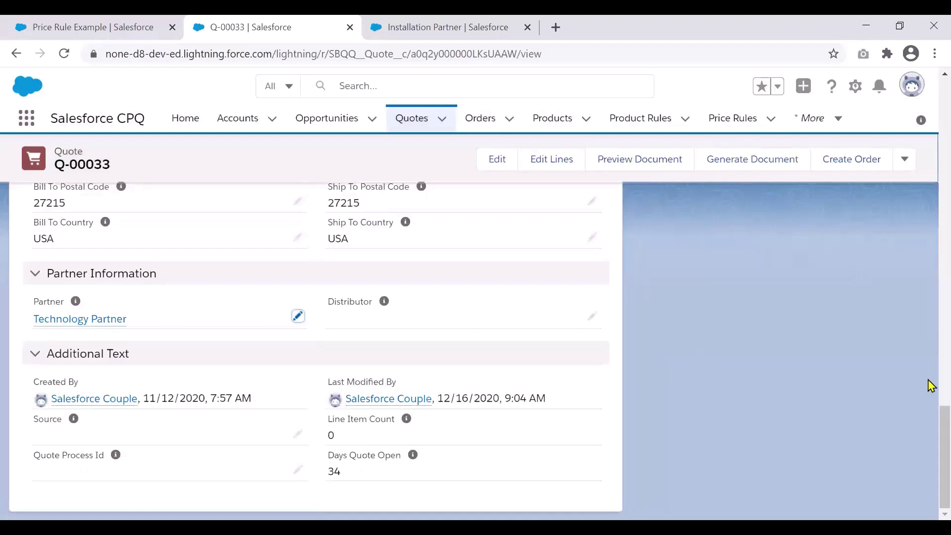
Add Headphones to the quote lines again to check the discount with Technology Partner, and discard the line edits
scroll(930, 276, up, 15)
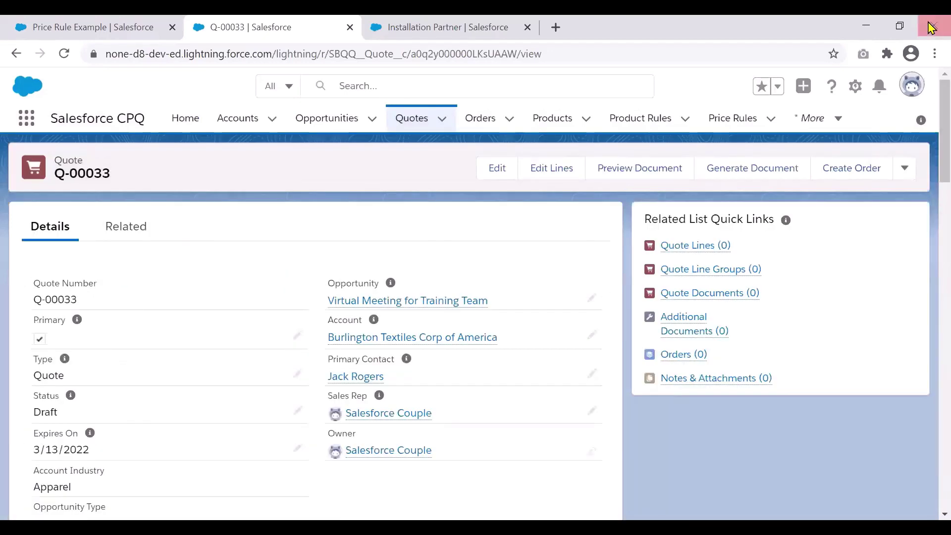
click(560, 170)
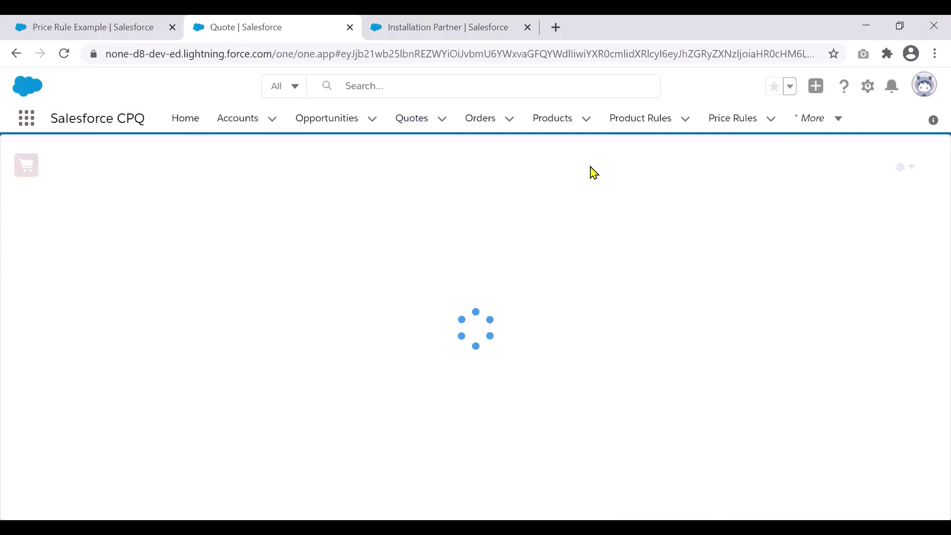
click(333, 166)
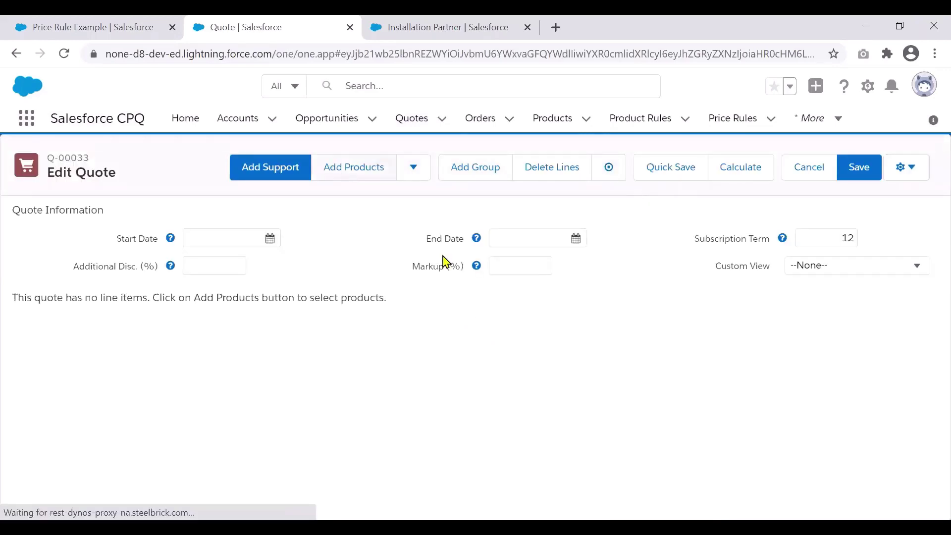
click(376, 169)
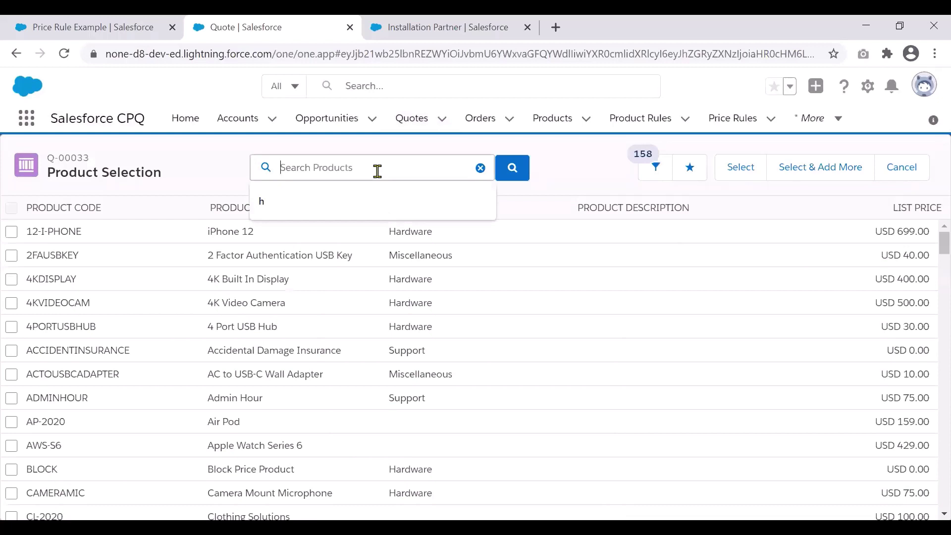
text(head)
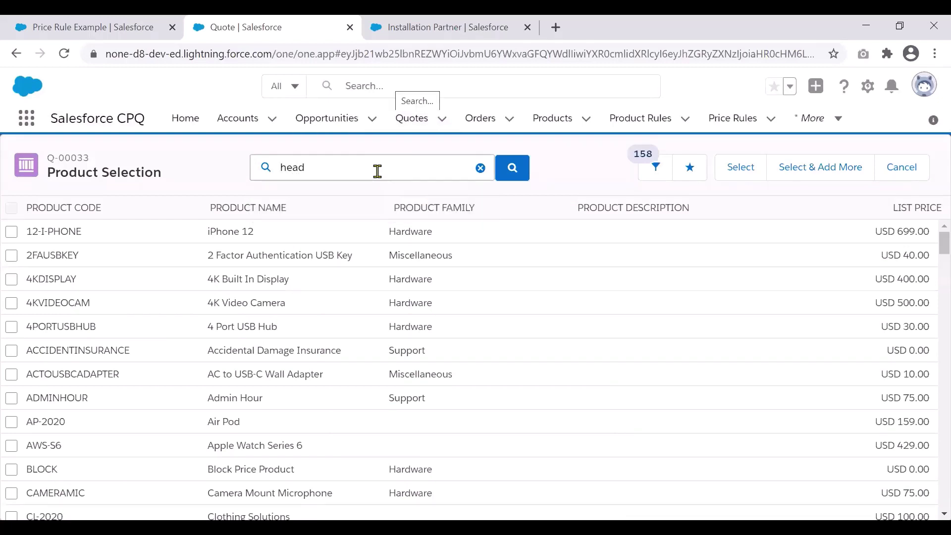
click(303, 221)
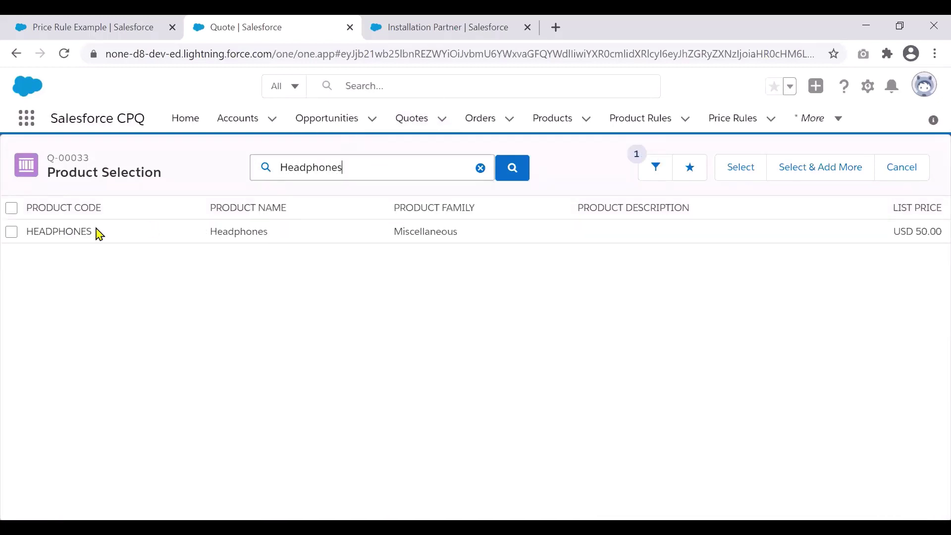
click(12, 232)
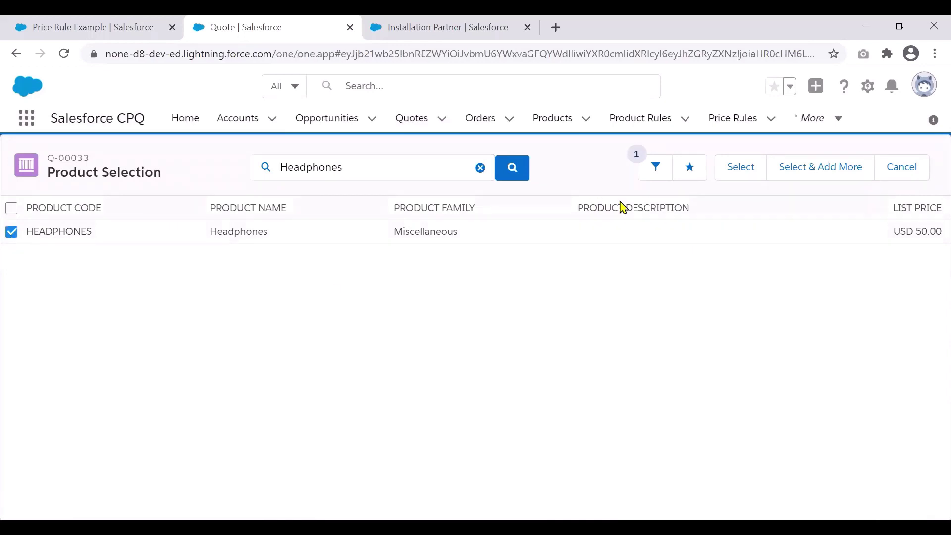
click(737, 174)
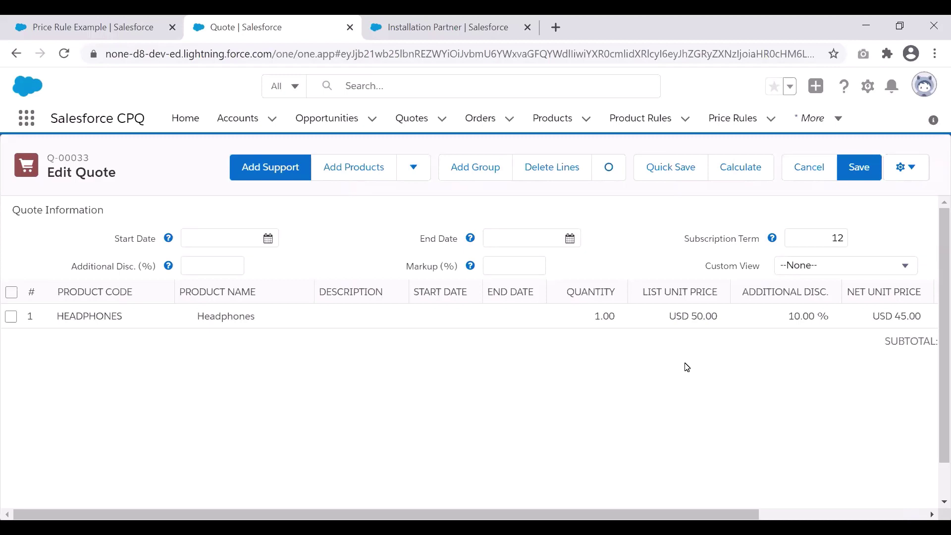
click(800, 174)
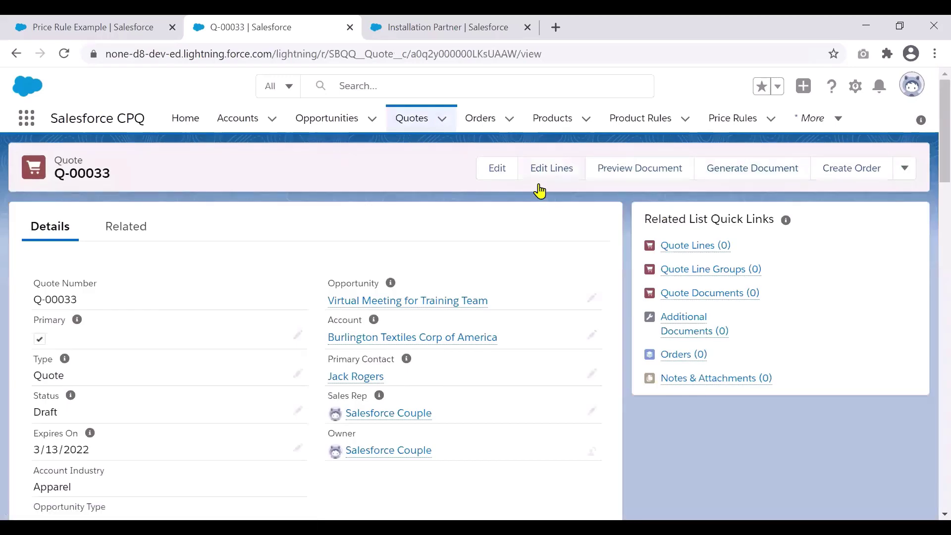
Edit the quote lines and select the iPhone 12 product to open its bundle configuration
click(539, 179)
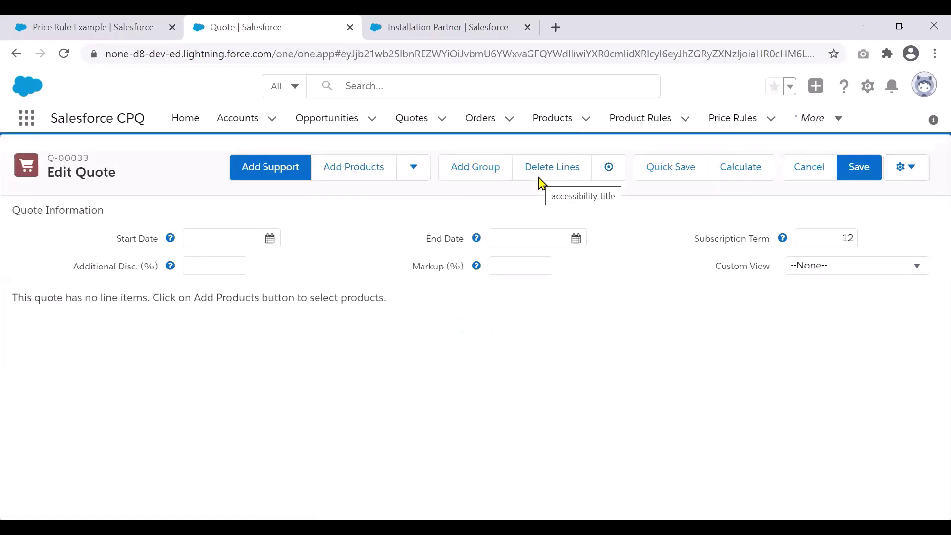
click(355, 177)
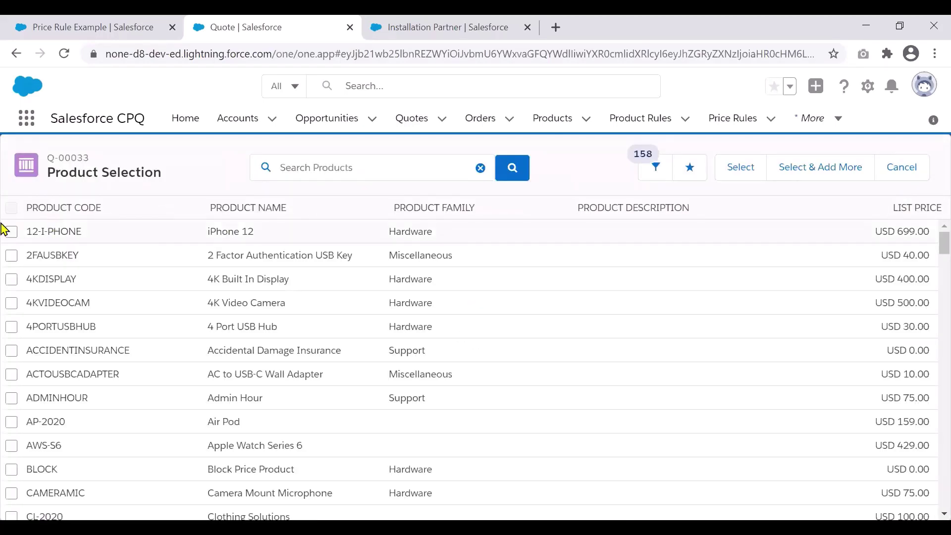
click(12, 232)
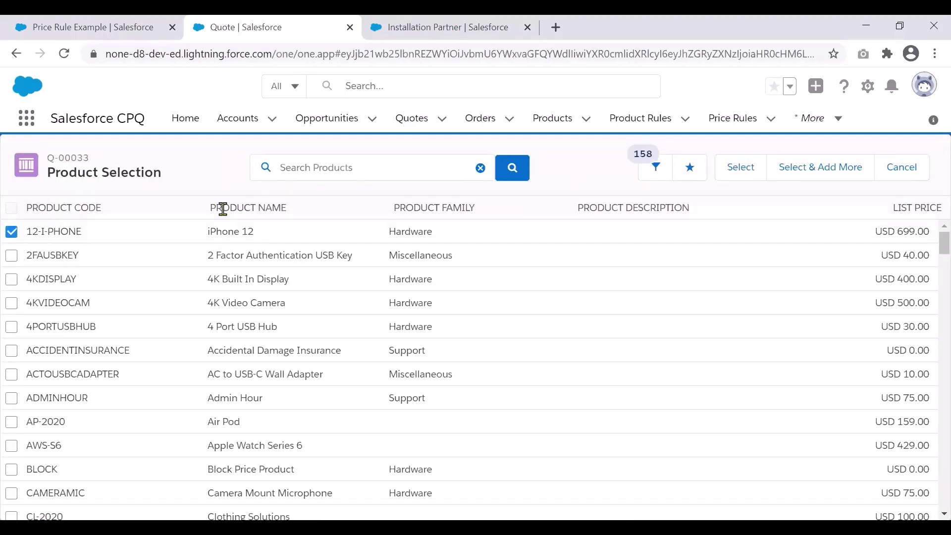
click(741, 167)
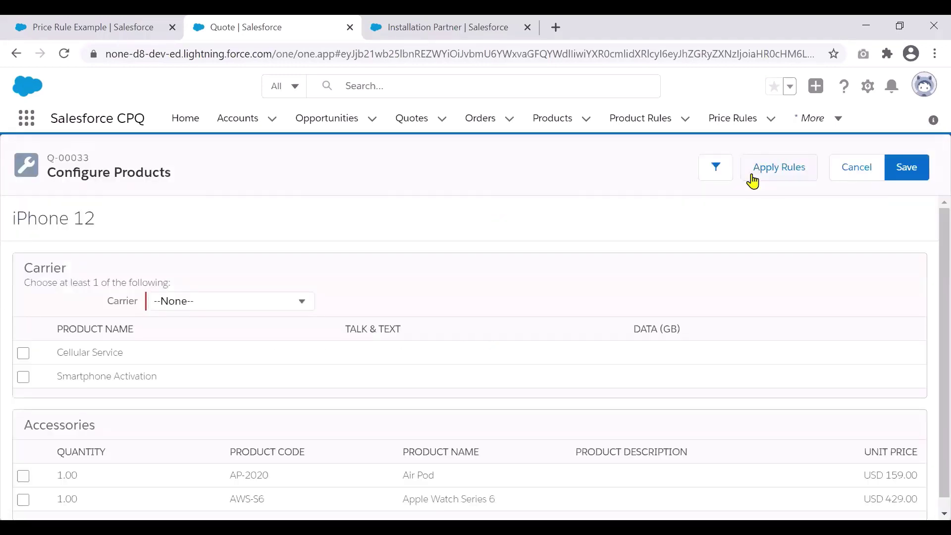
Set the iPhone 12 bundle's Carrier to AT&T and include the Cellular Service option
click(234, 306)
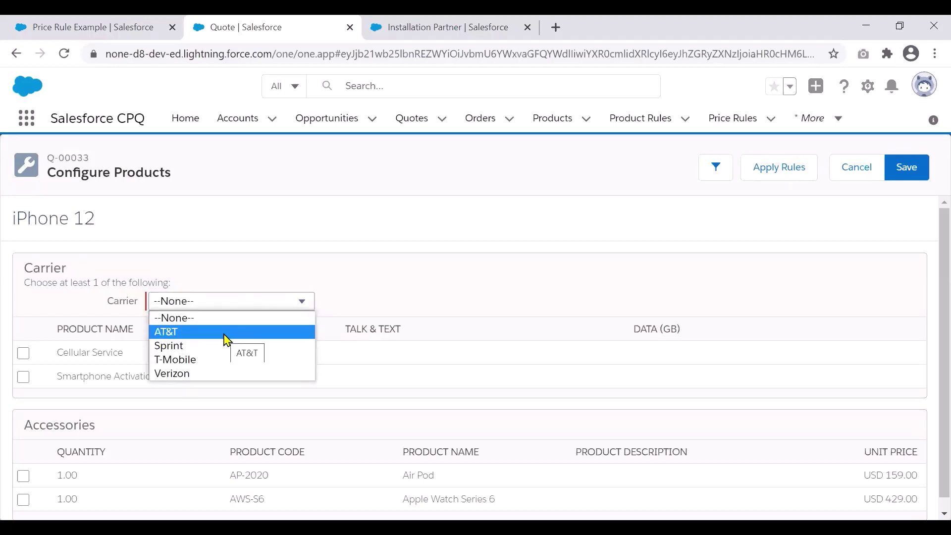
click(226, 340)
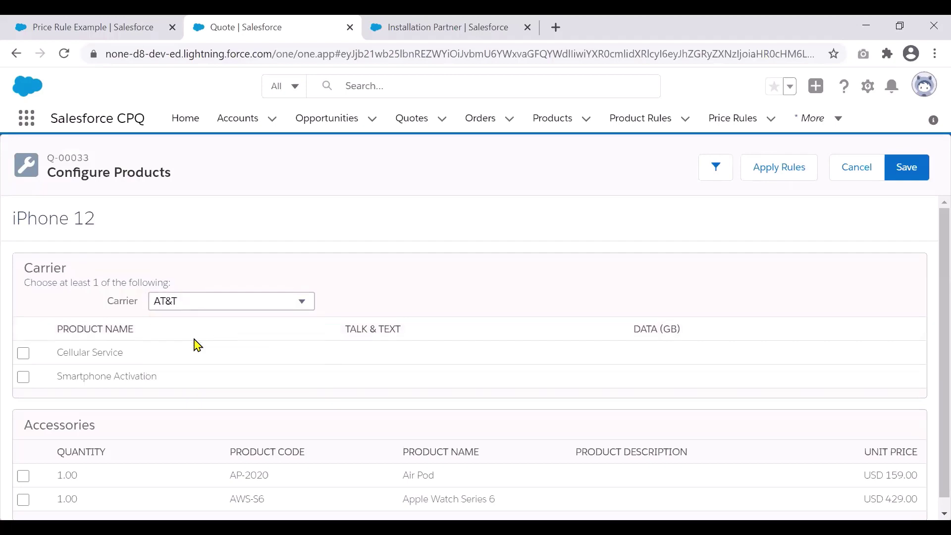
click(23, 352)
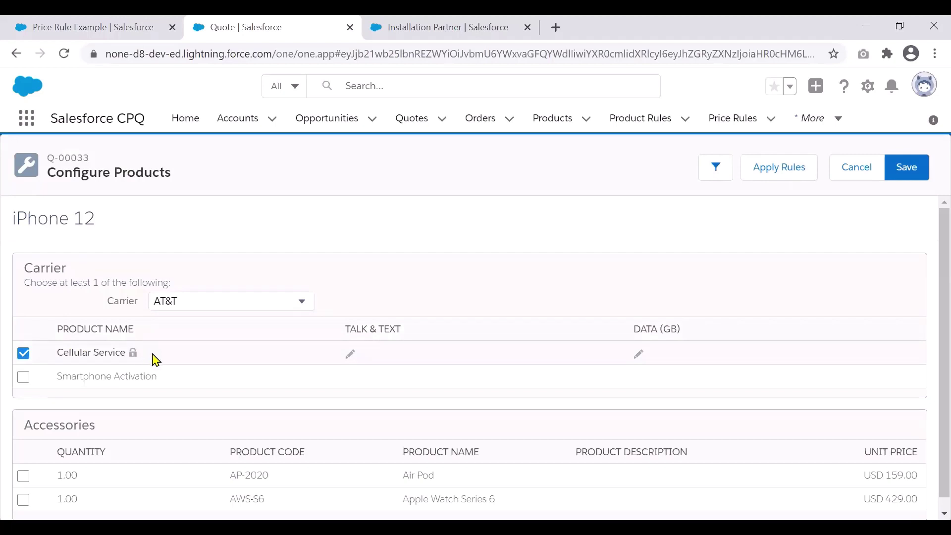
Set Cellular Service to 1200 Mins of Talk & Text and 2 GB of Data, keeping AT&T as the carrier
click(350, 354)
click(388, 355)
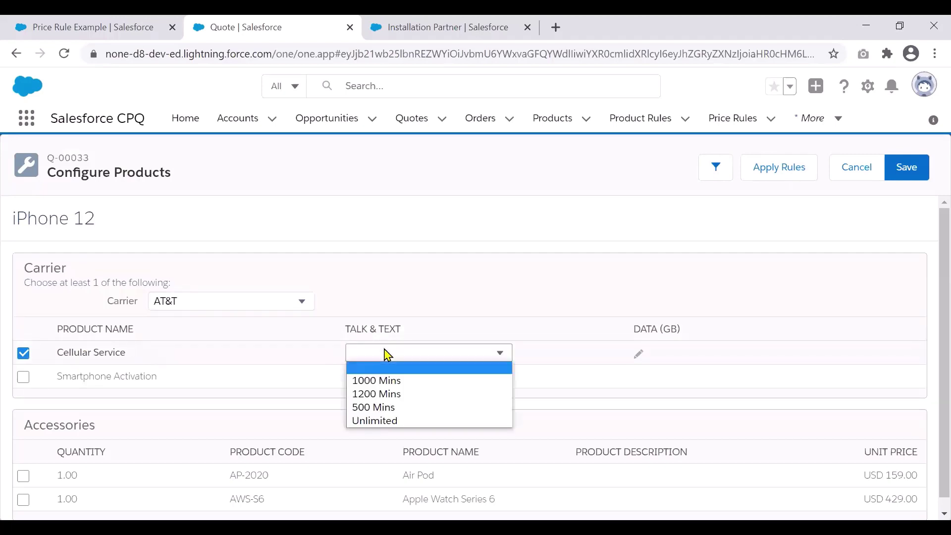
click(403, 396)
click(638, 354)
click(664, 356)
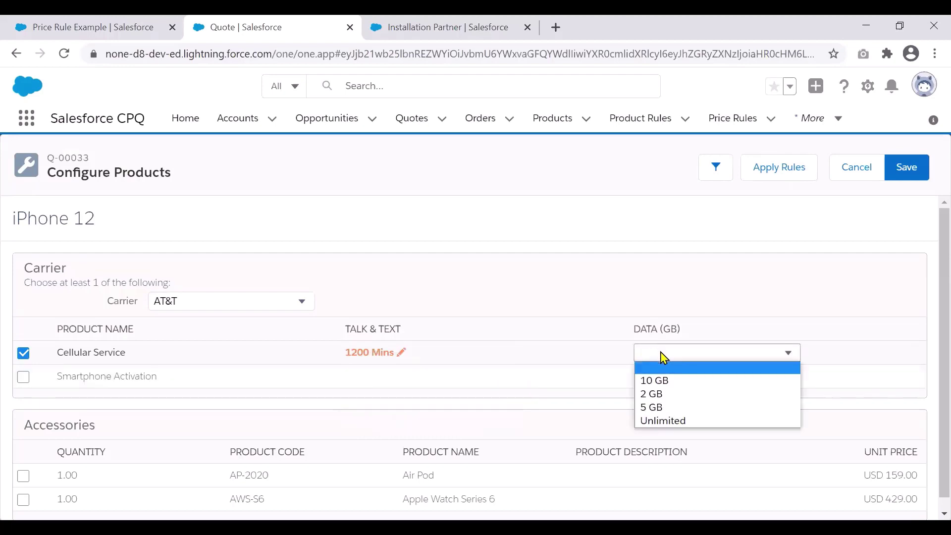
click(668, 394)
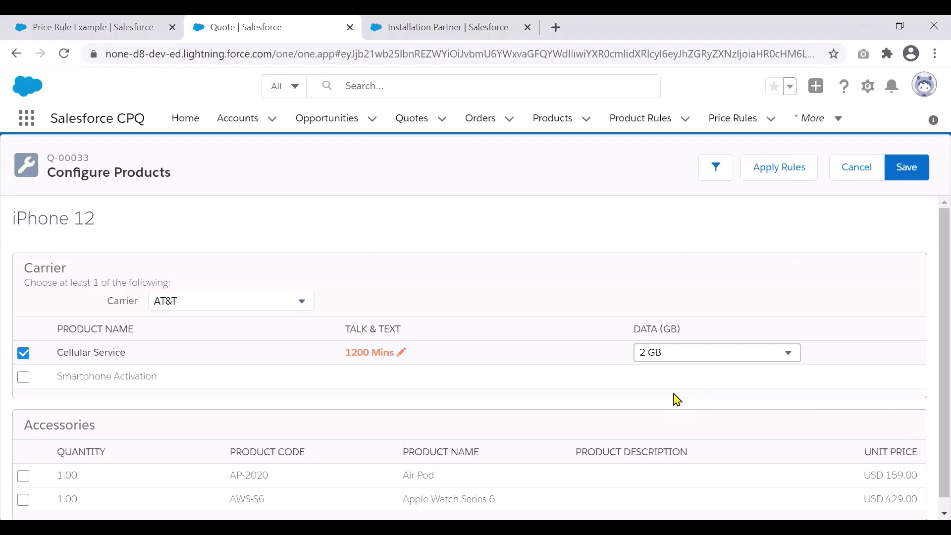
click(285, 309)
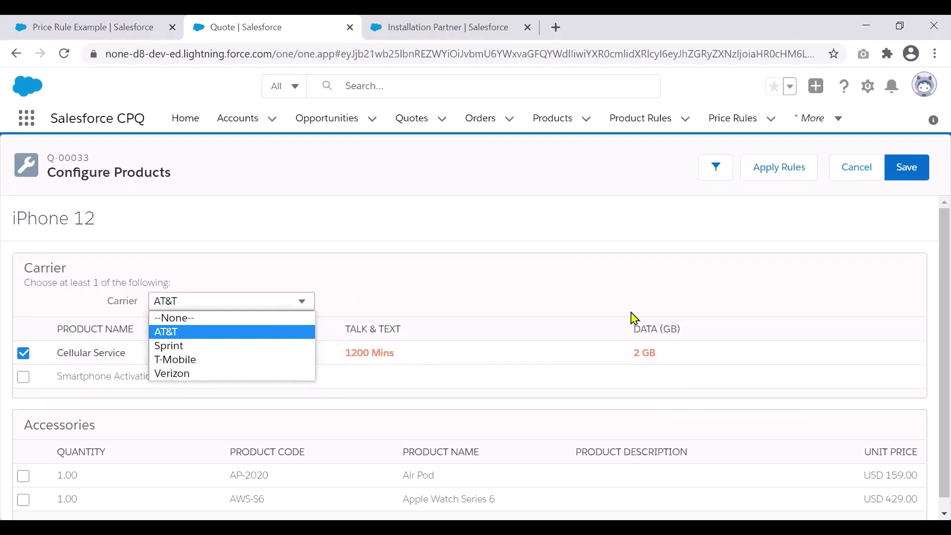
click(584, 312)
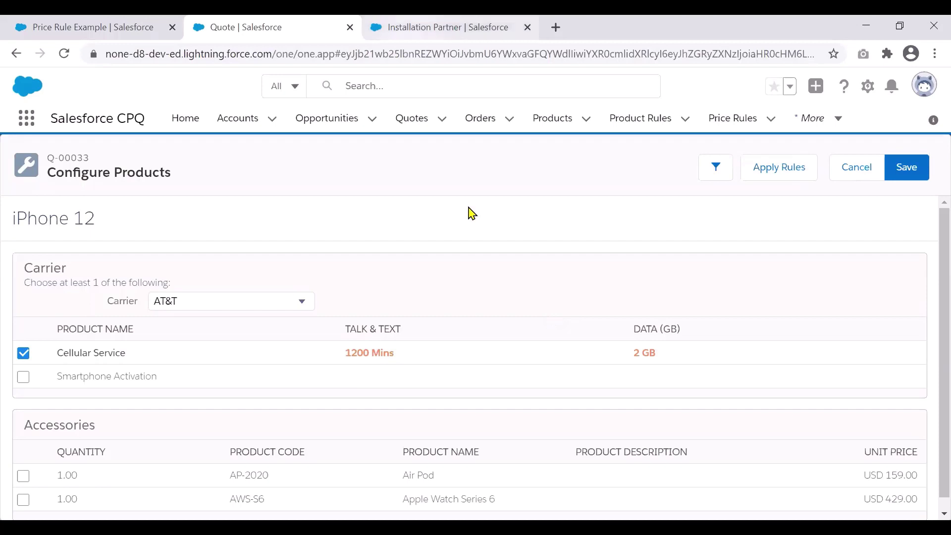
Find the iPhone Cellular Prices custom object in Setup's Object Manager and open its Fields & Relationships
click(867, 86)
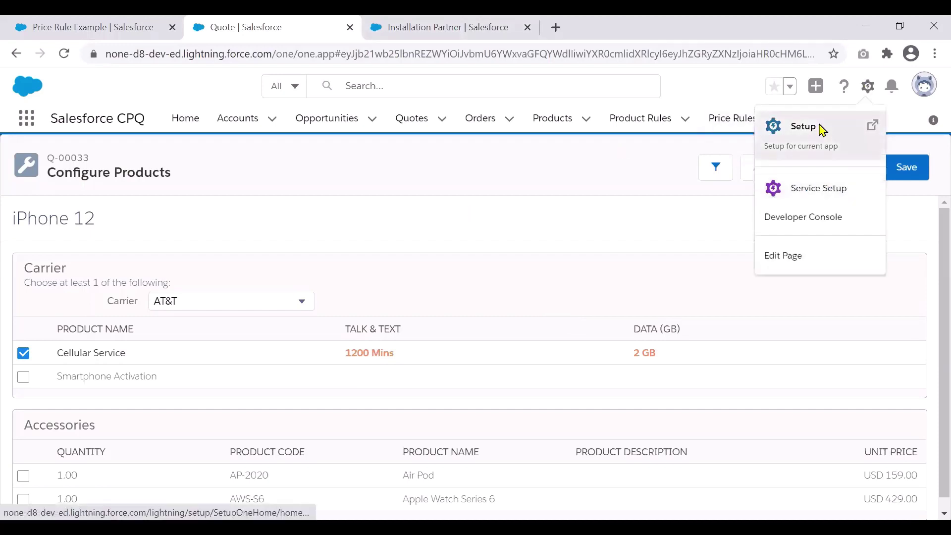
click(819, 130)
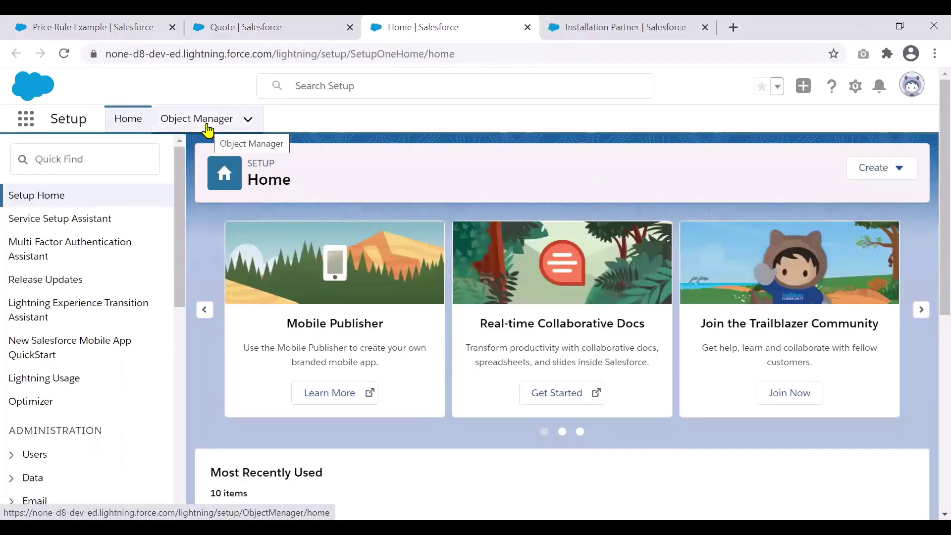
click(207, 130)
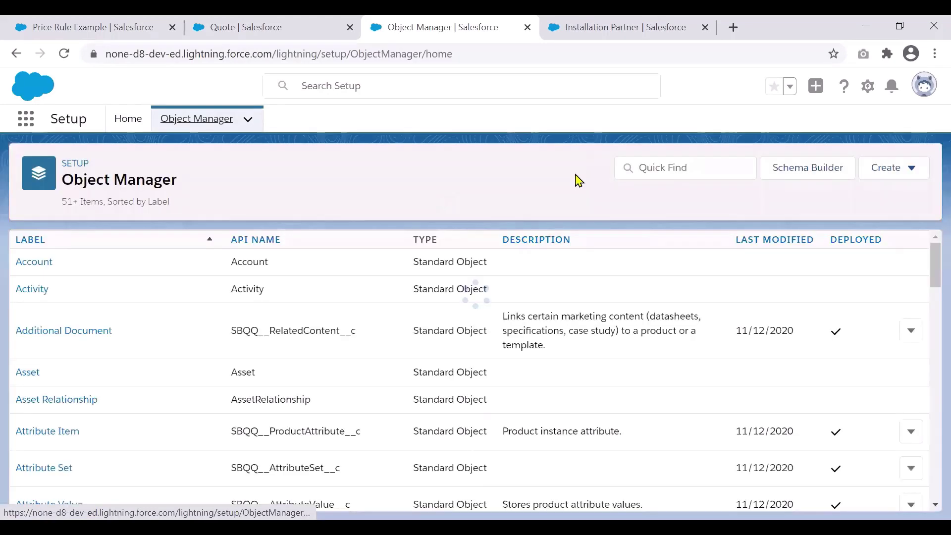
click(648, 173)
text(iphon)
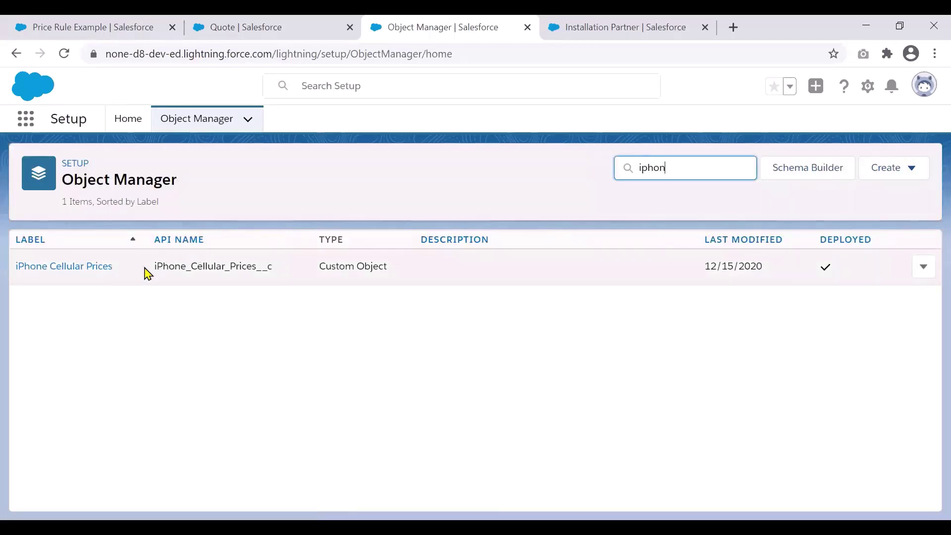
click(41, 272)
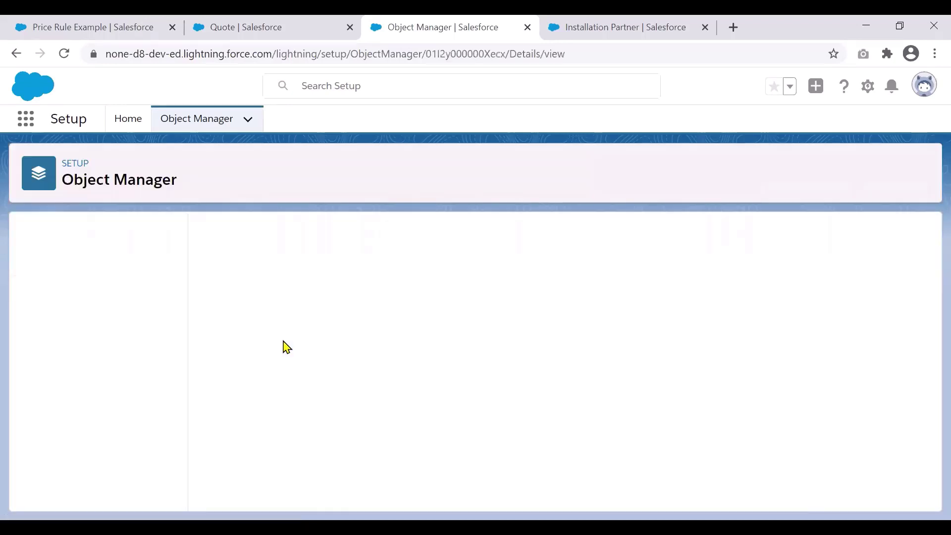
click(116, 272)
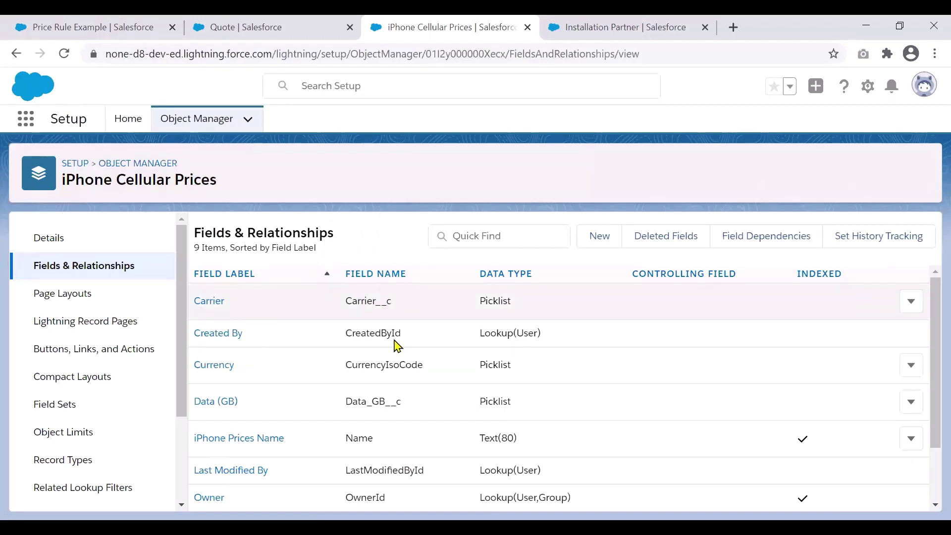
Examine the Carrier, Data (GB), Talk & Text and Price fields of the iPhone Cellular Prices object
drag(394, 301, 349, 302)
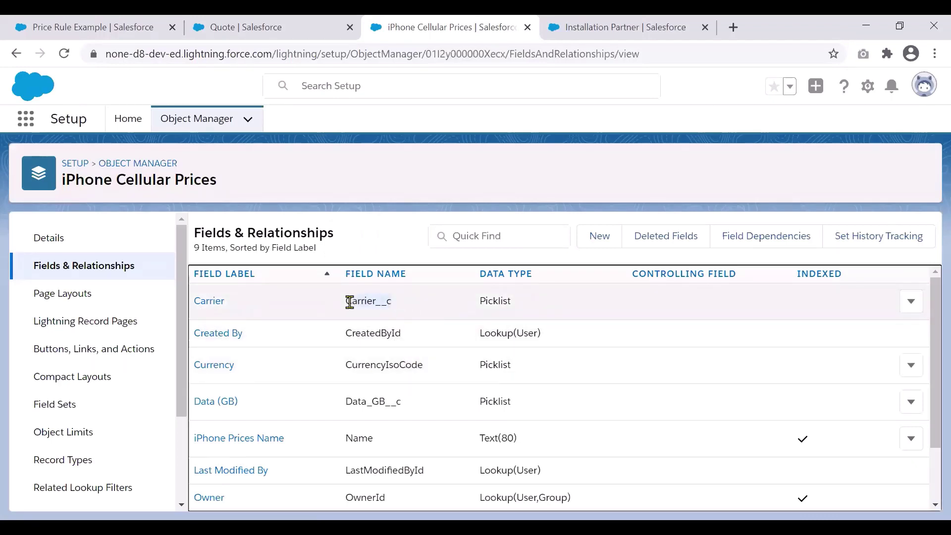
drag(407, 414, 367, 404)
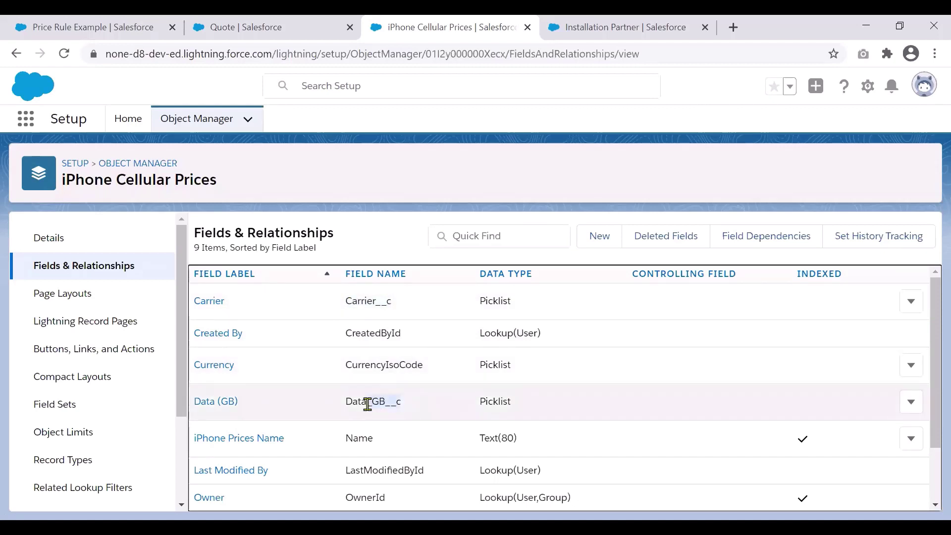
drag(927, 327, 931, 378)
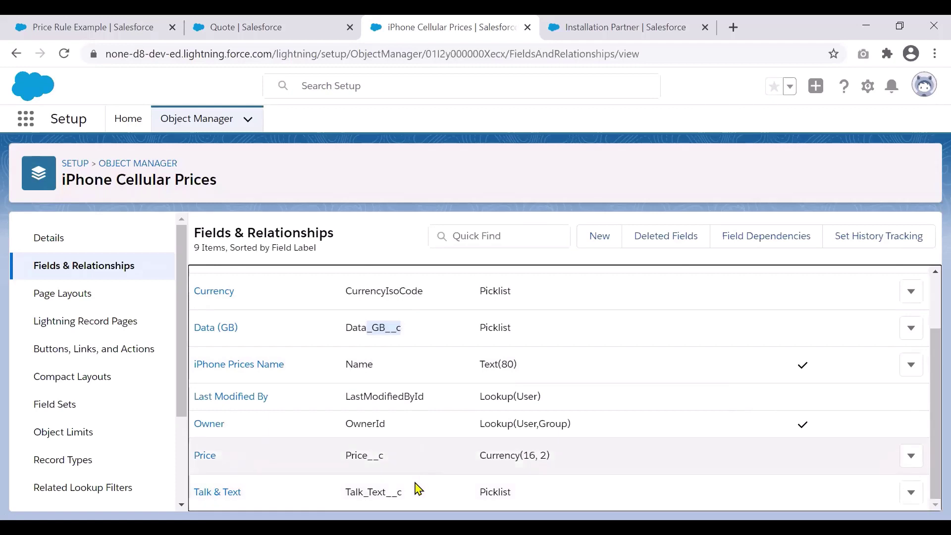
drag(402, 491, 366, 491)
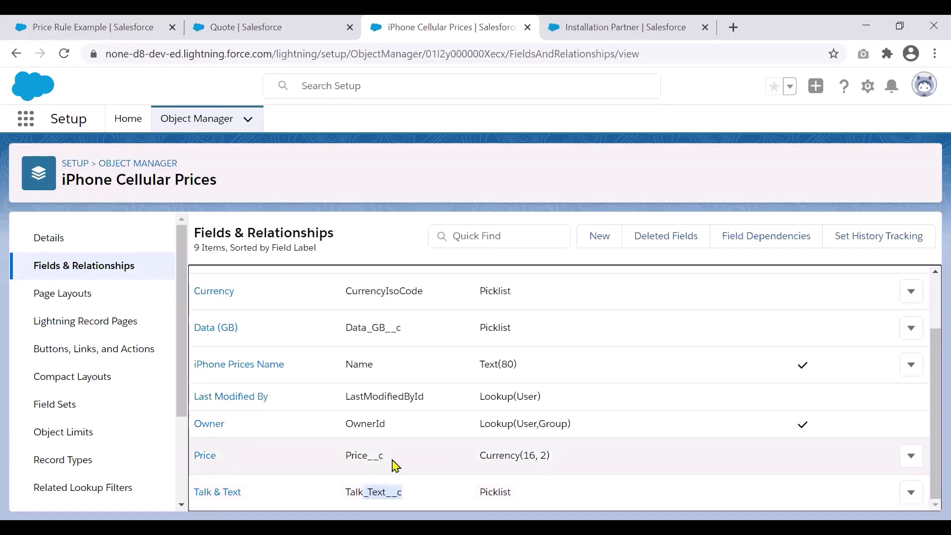
click(364, 456)
drag(365, 455, 349, 456)
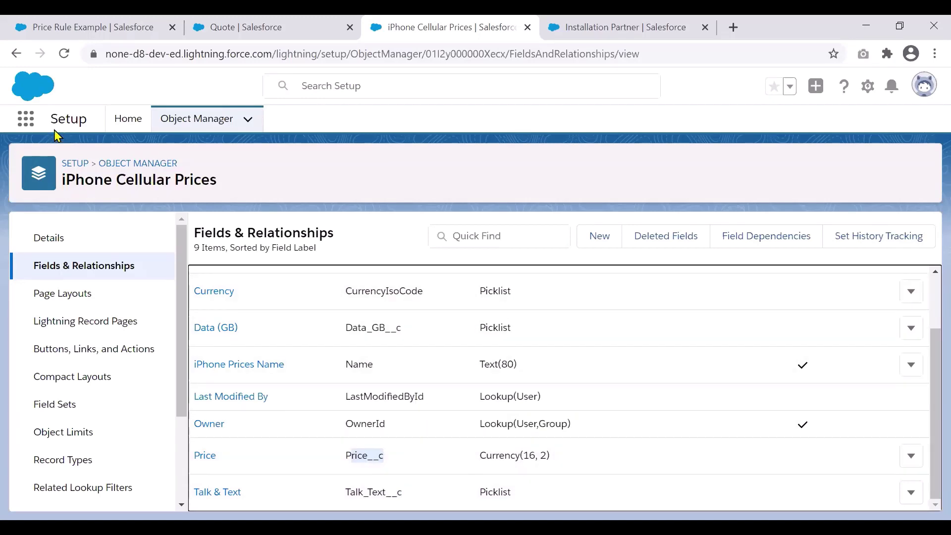
Look through the iphone Cellular Prices records and compare them with the iPhone 12 configuration on the quote
click(35, 127)
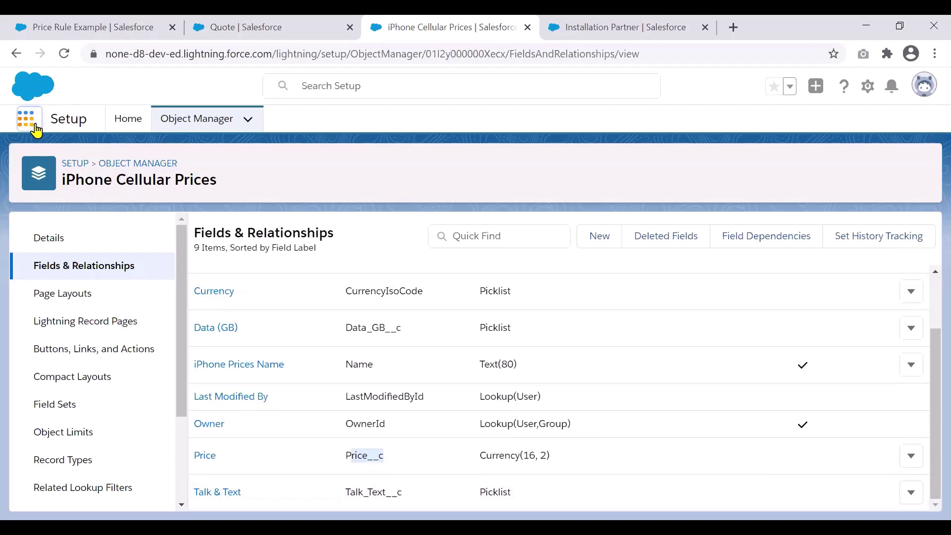
text(iphone)
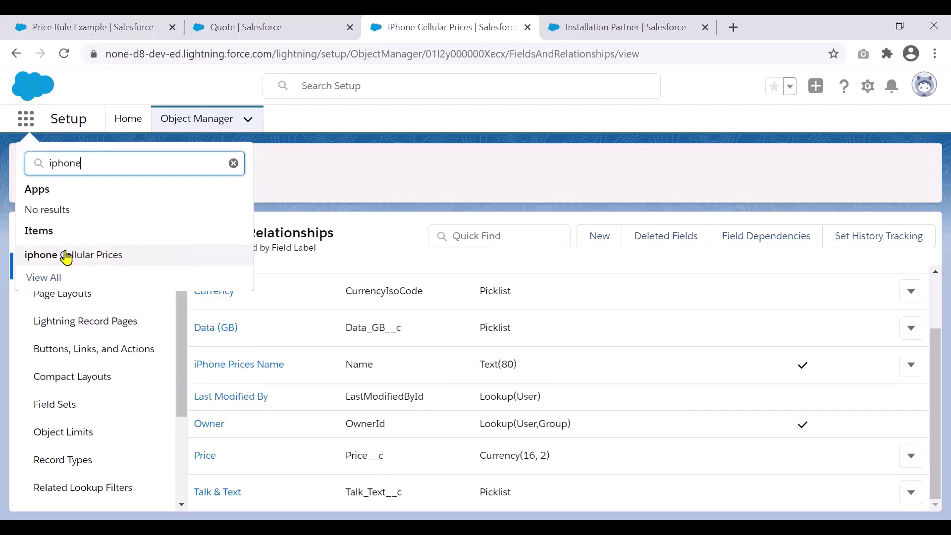
click(135, 248)
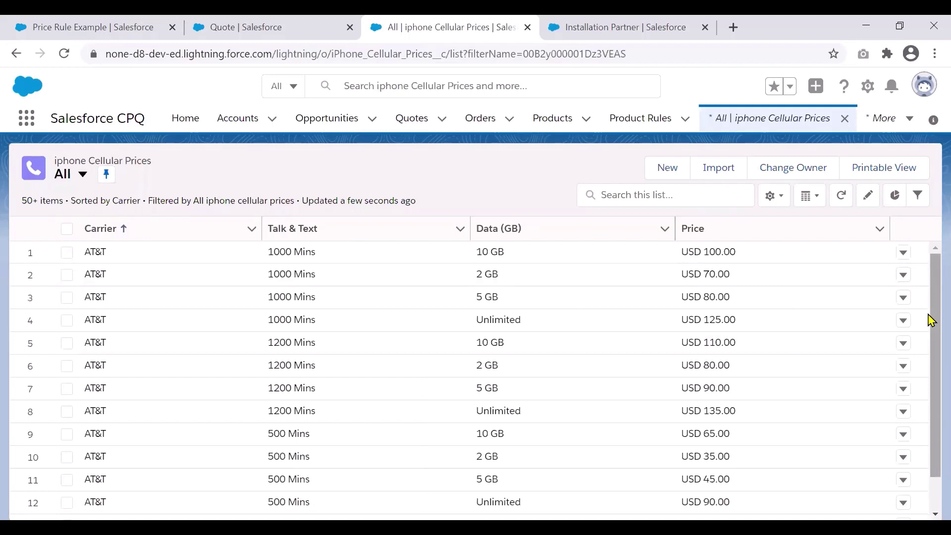
scroll(931, 319, down, 2)
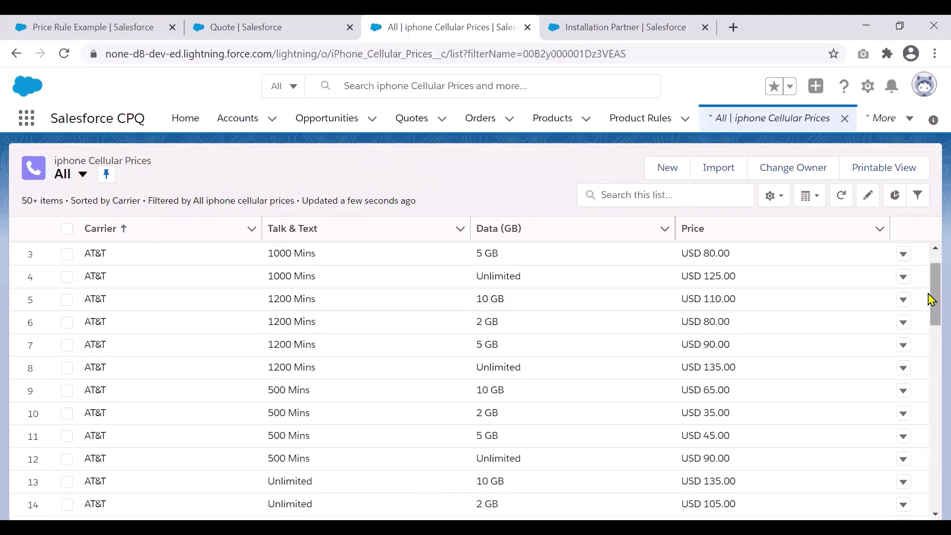
click(932, 343)
drag(930, 327, 931, 249)
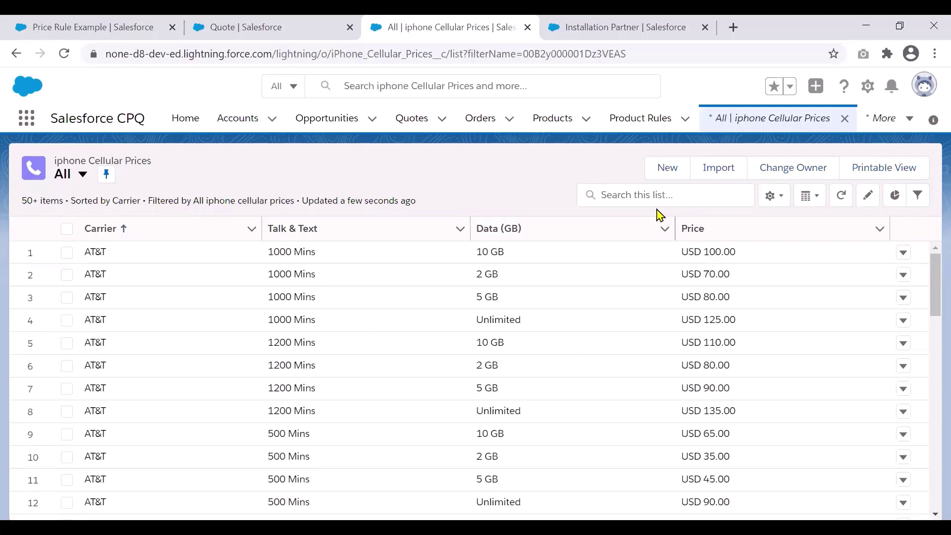
click(299, 22)
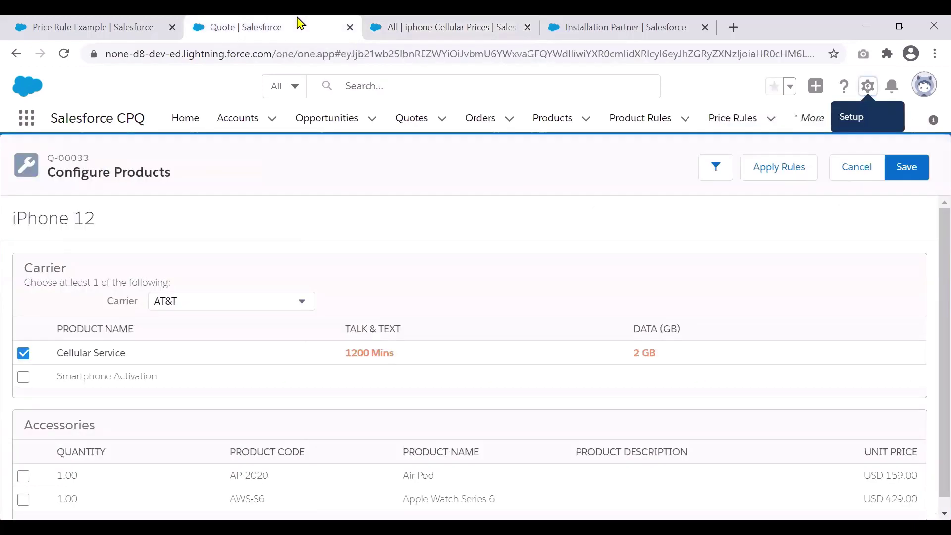
click(240, 305)
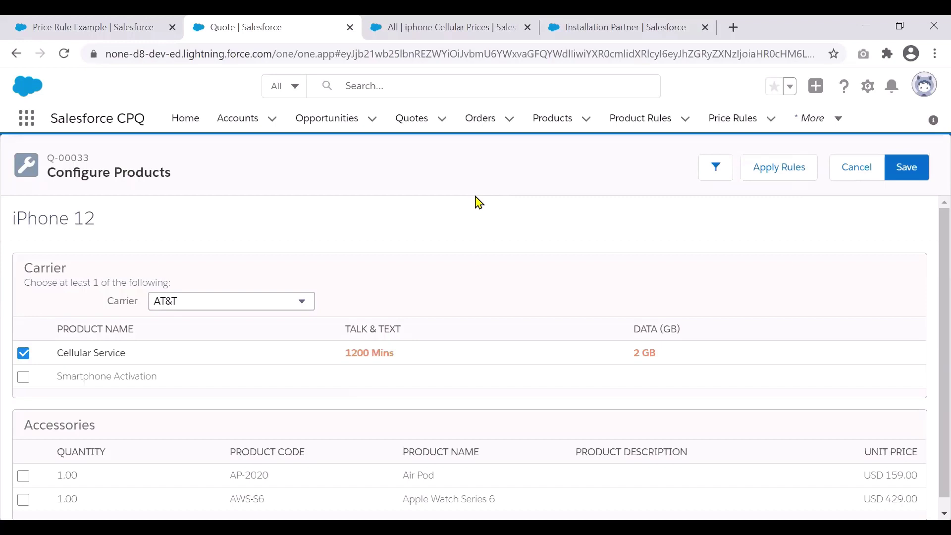
Open the Lookup Price Rule Example, activate and save it, and check its Lookup Object choices
click(132, 29)
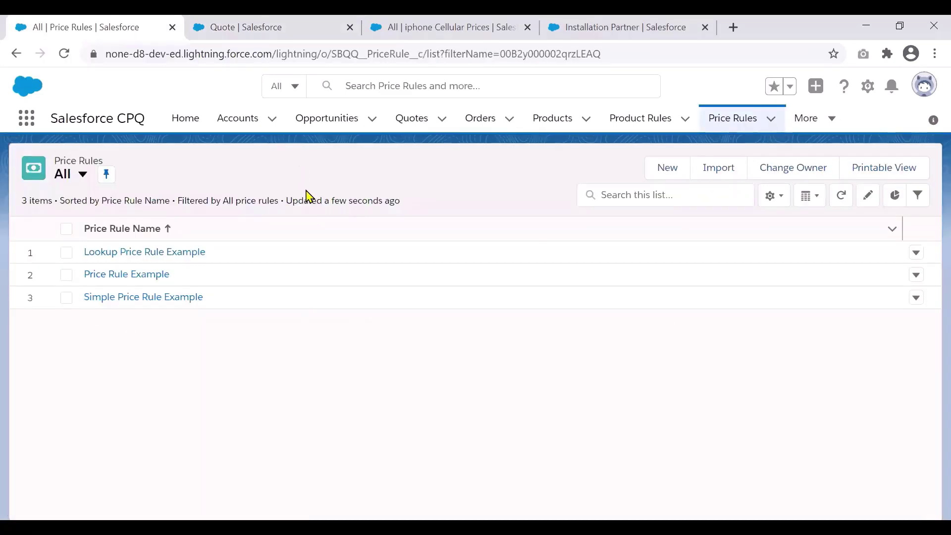
click(130, 253)
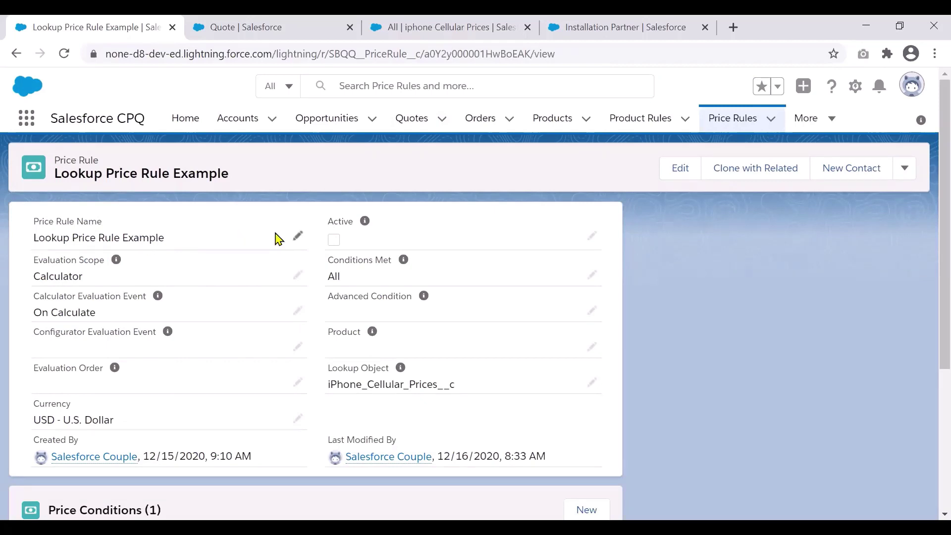
click(595, 240)
click(334, 248)
click(347, 495)
click(590, 386)
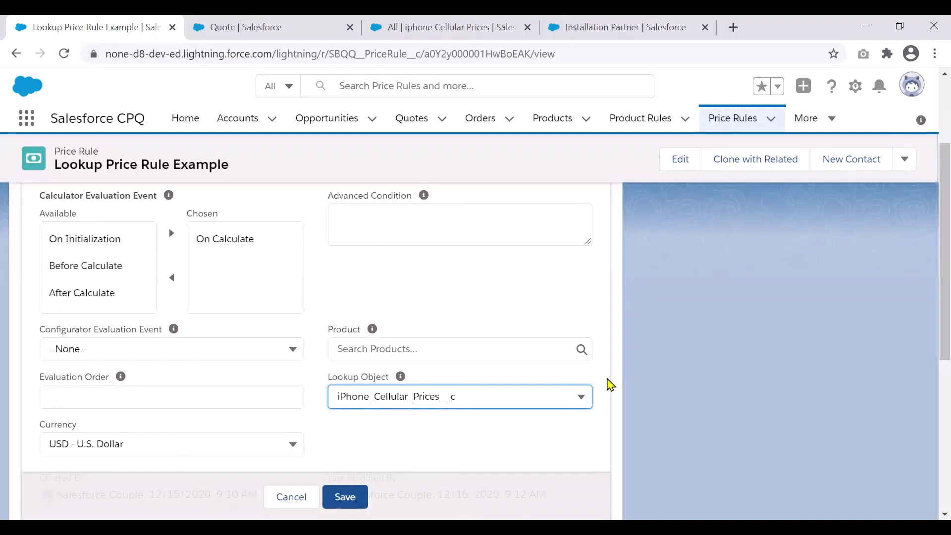
click(583, 399)
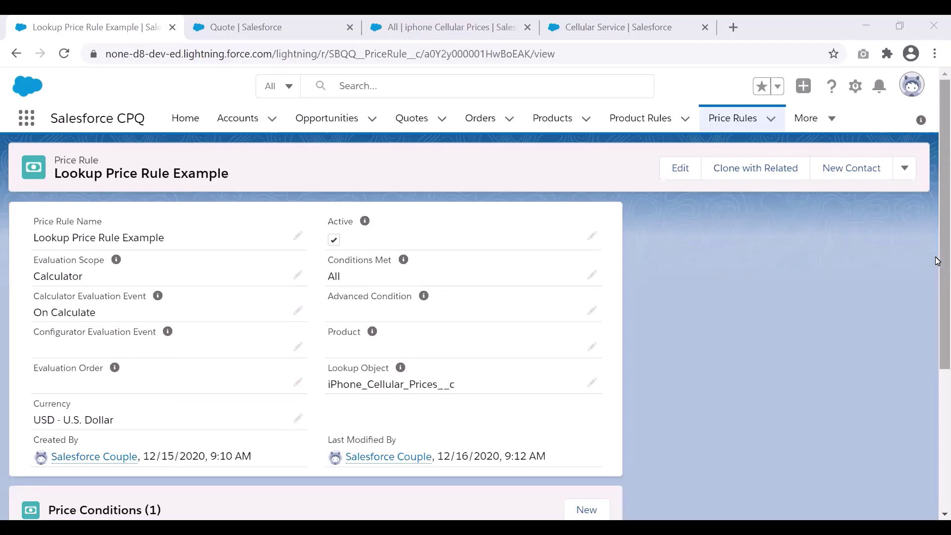
Review the lookup rule's price condition, comparing it with Cellular Service in the quote configuration and on its product record
scroll(937, 348, down, 3)
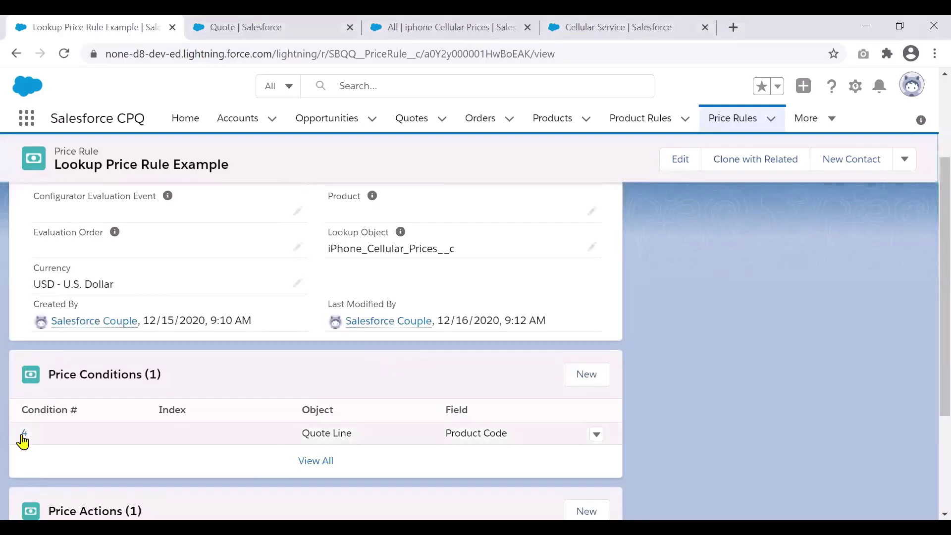
click(24, 435)
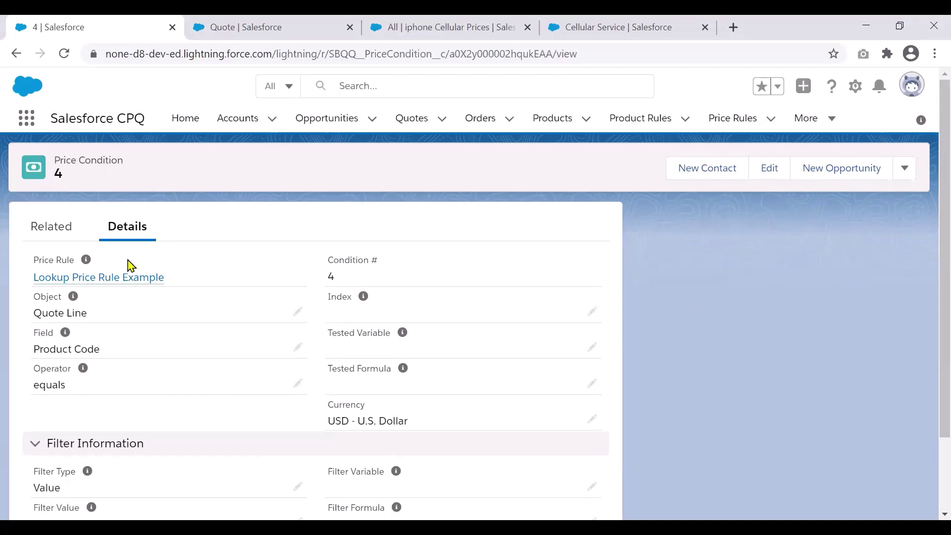
click(226, 27)
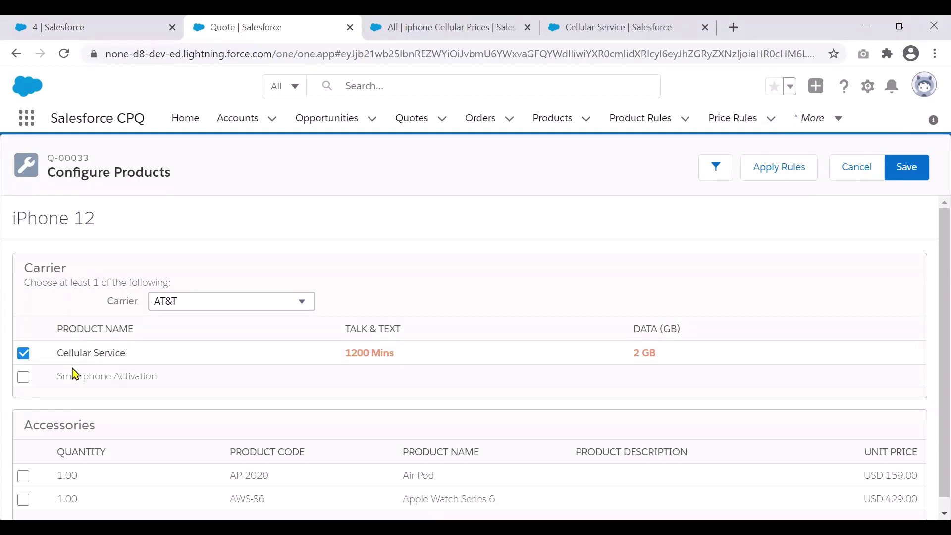
click(98, 22)
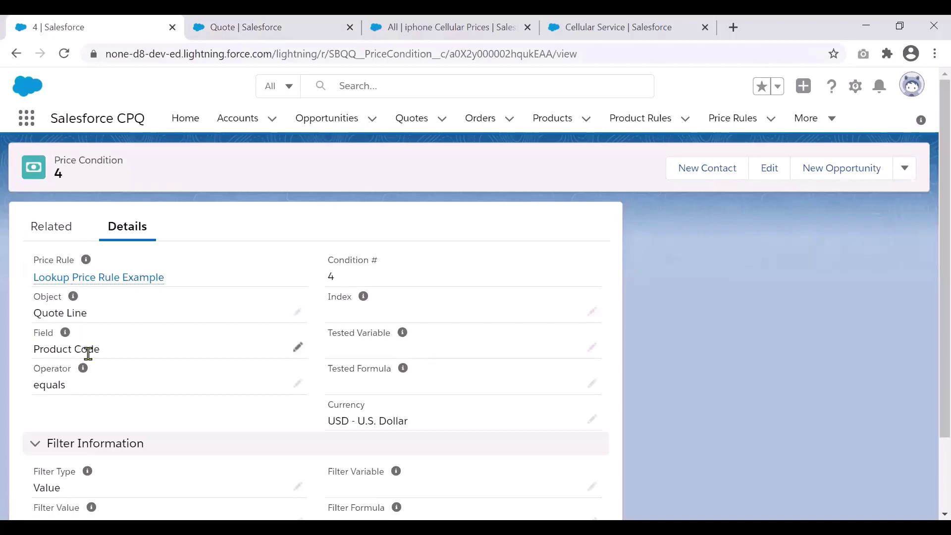
click(573, 23)
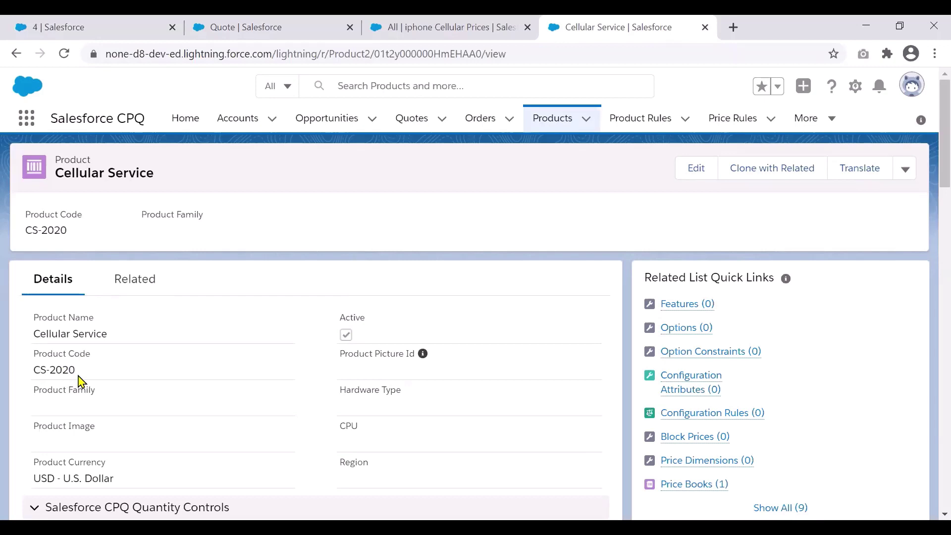
Recheck the lookup rule's price condition, including its filter type and filter value
click(104, 22)
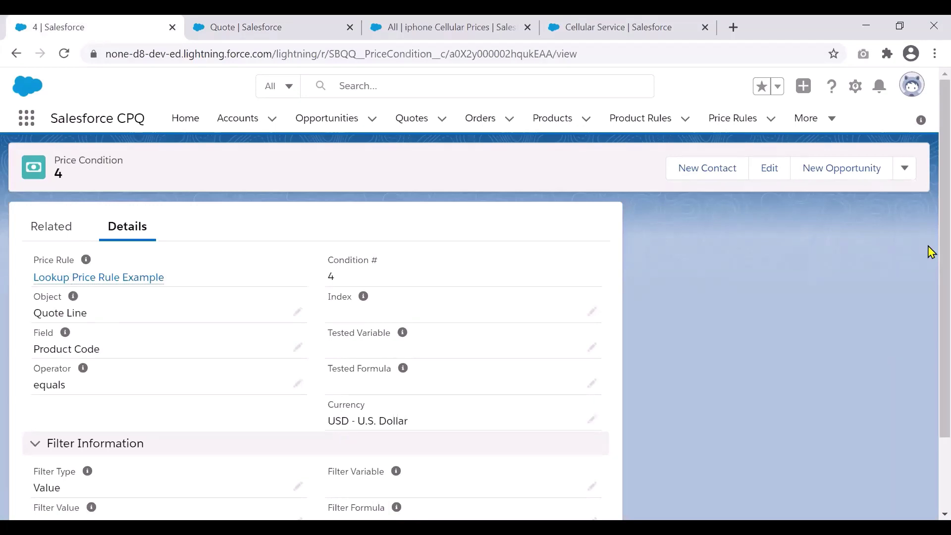
scroll(927, 324, down, 3)
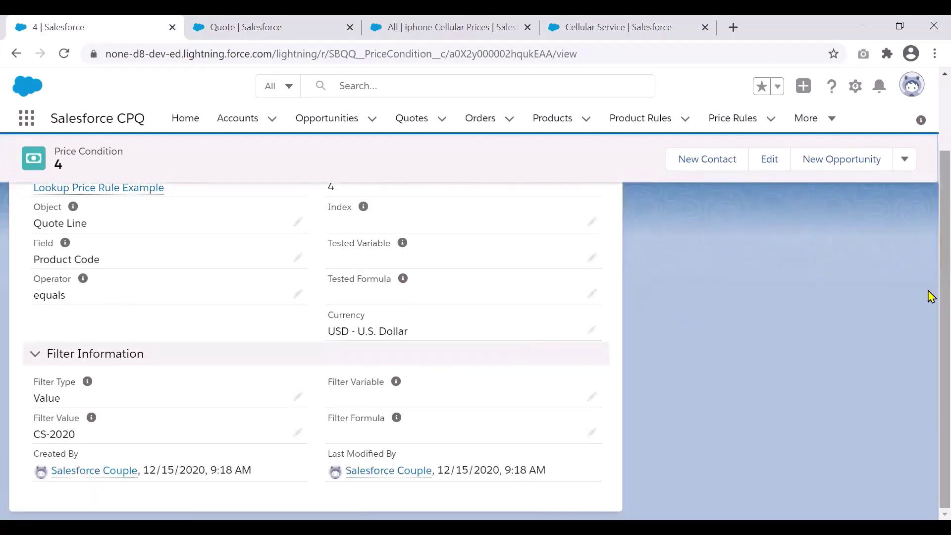
scroll(930, 293, up, 3)
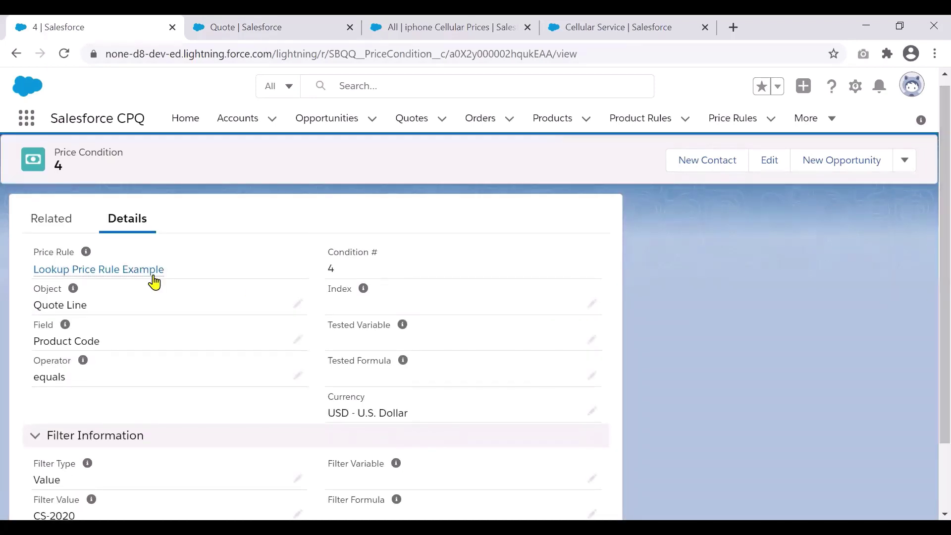
Return to the Lookup Price Rule Example and review its price conditions, price actions and lookup queries
click(148, 269)
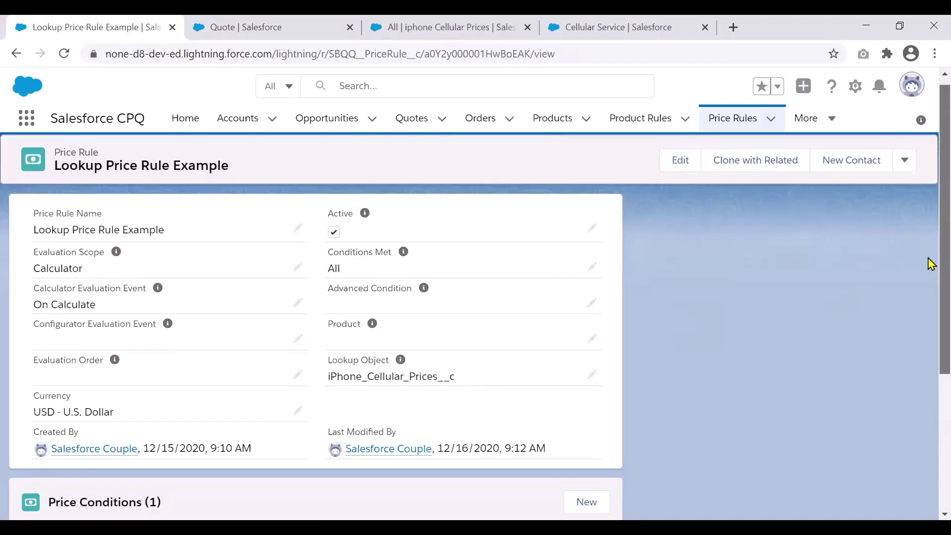
scroll(928, 267, down, 2)
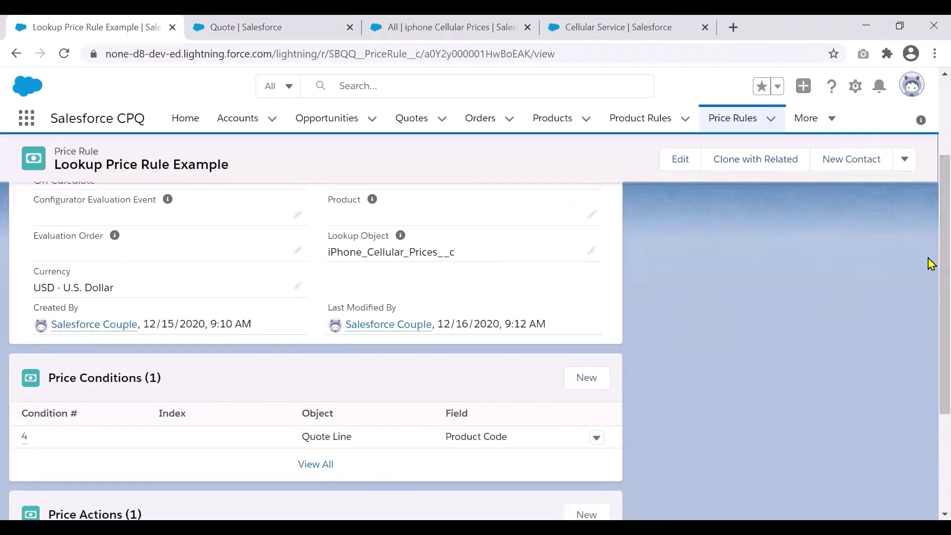
scroll(930, 263, down, 4)
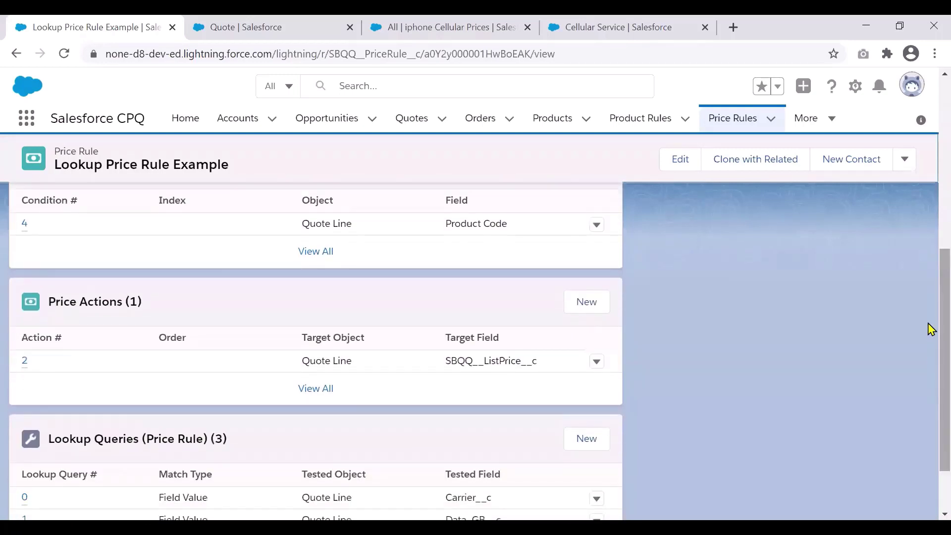
scroll(929, 388, down, 2)
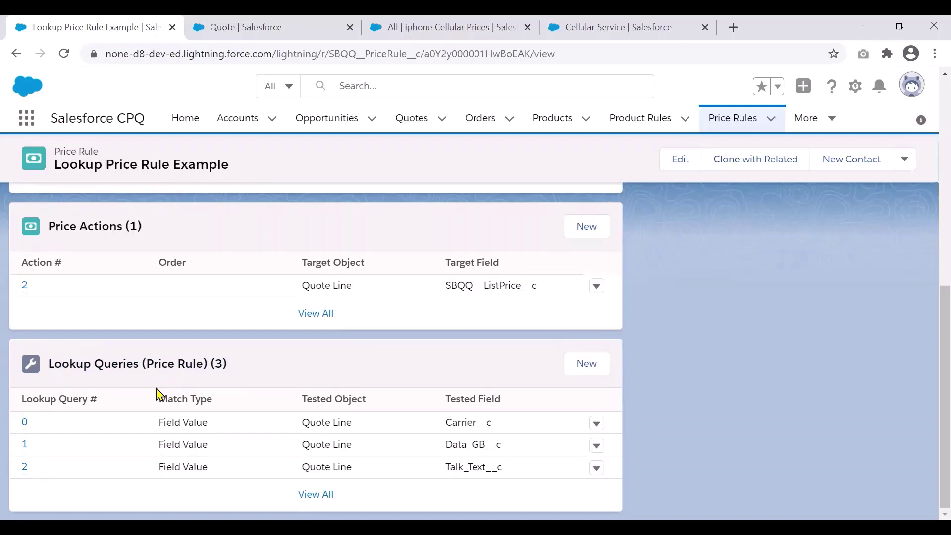
Compare the iphone Cellular Prices records with the Carrier choices in the iPhone 12 configuration, then return to the rule's lookup queries
click(408, 23)
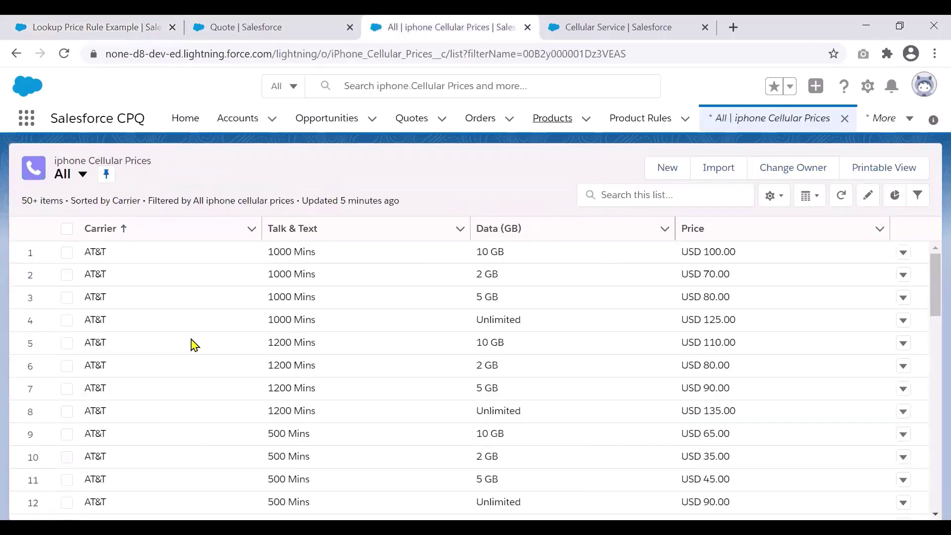
click(260, 22)
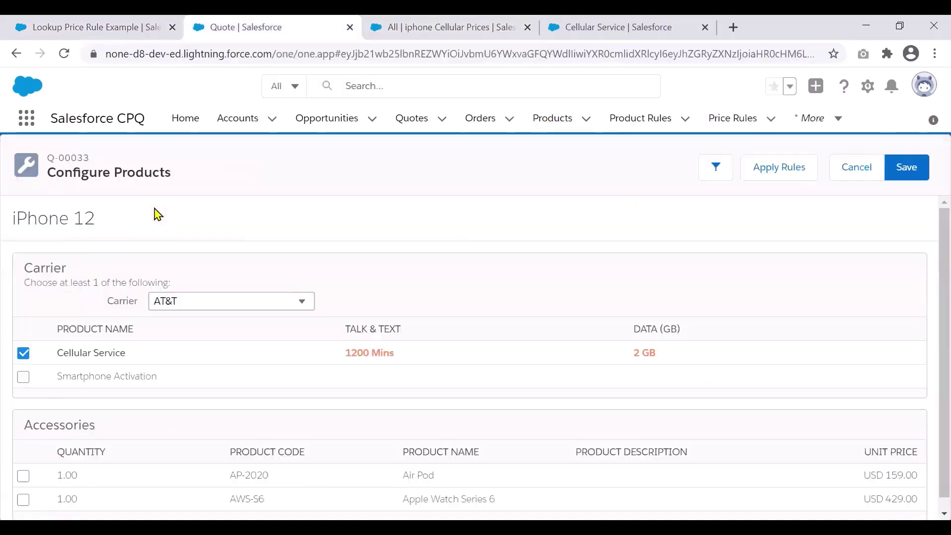
click(213, 303)
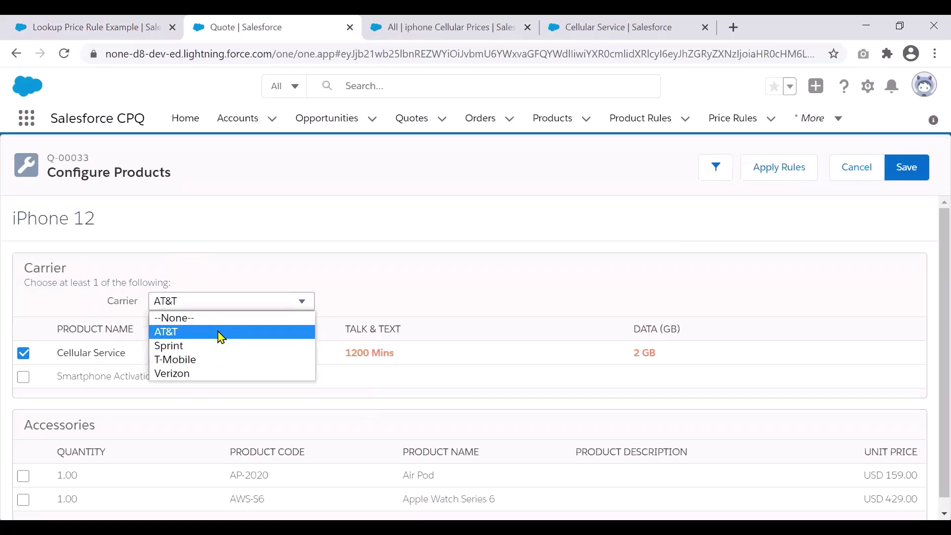
click(221, 338)
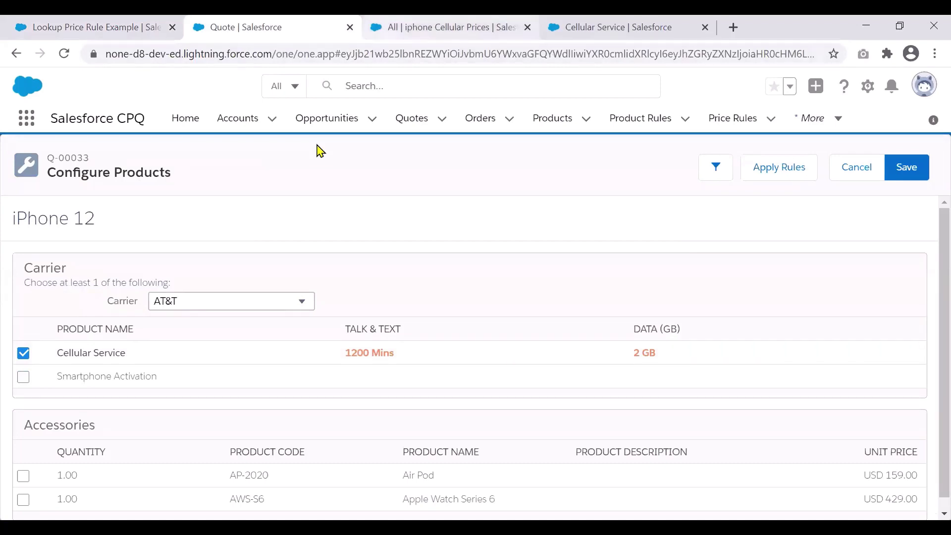
key(ctrl+Tab)
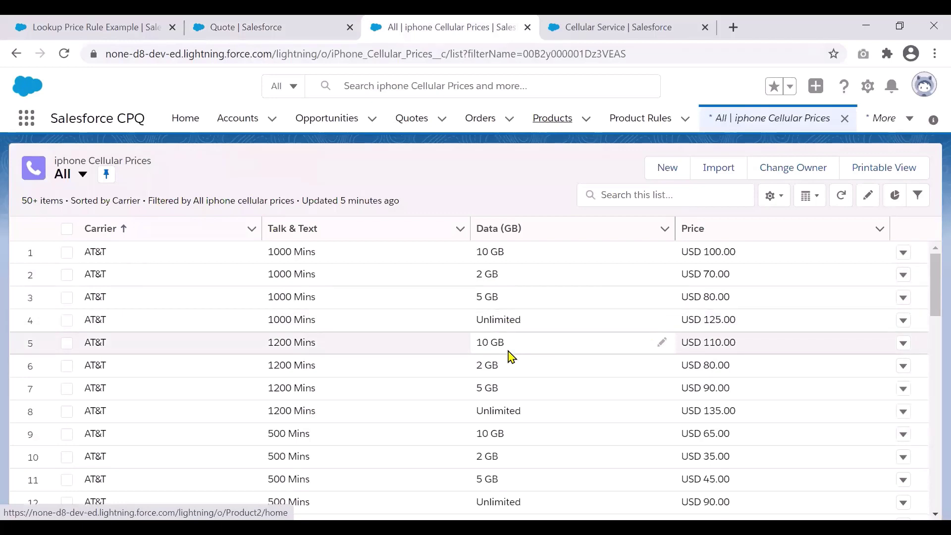
click(121, 29)
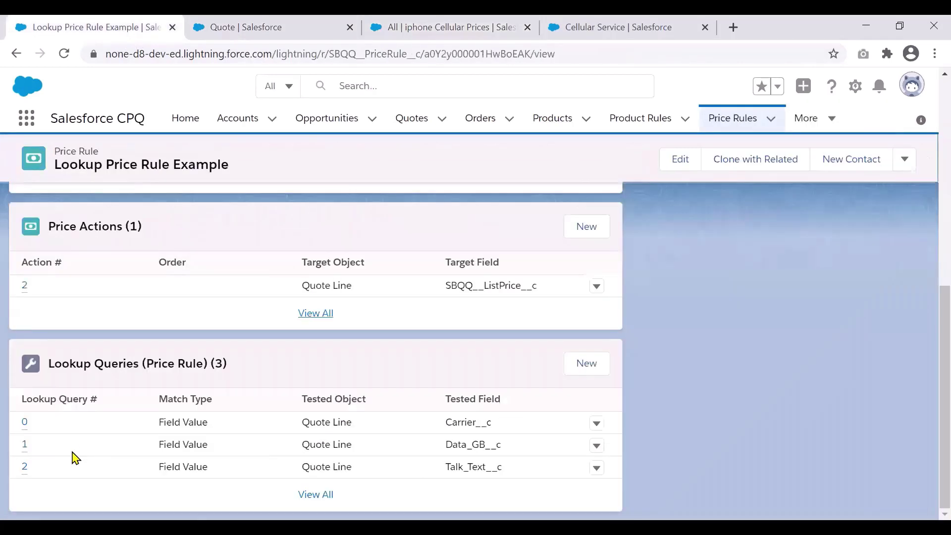
Open the Carrier__c lookup query for editing and examine its Tested Field choices and lookup information
click(24, 423)
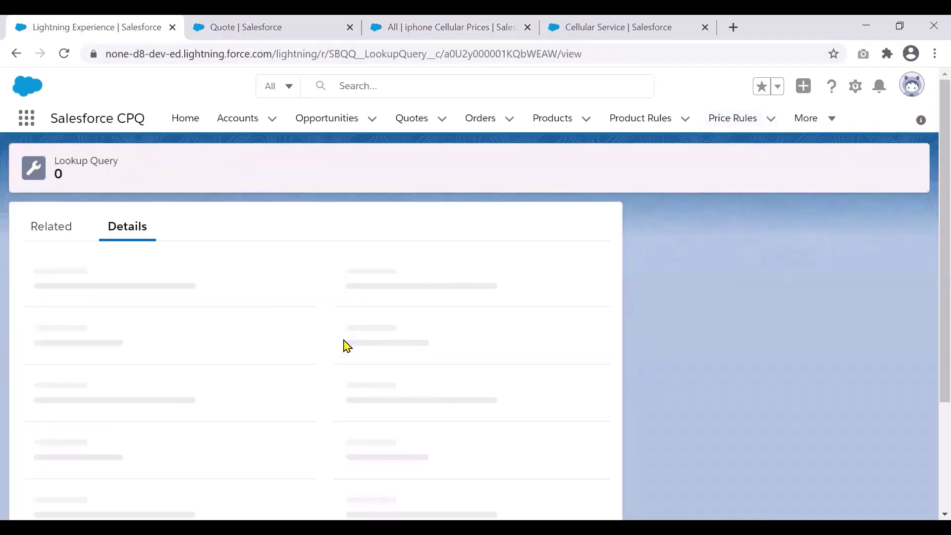
click(297, 313)
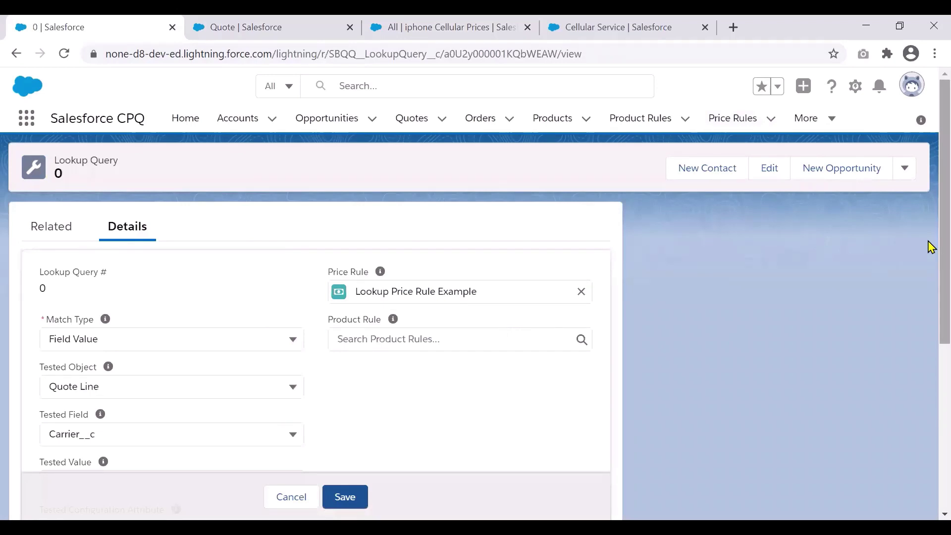
scroll(928, 246, down, 2)
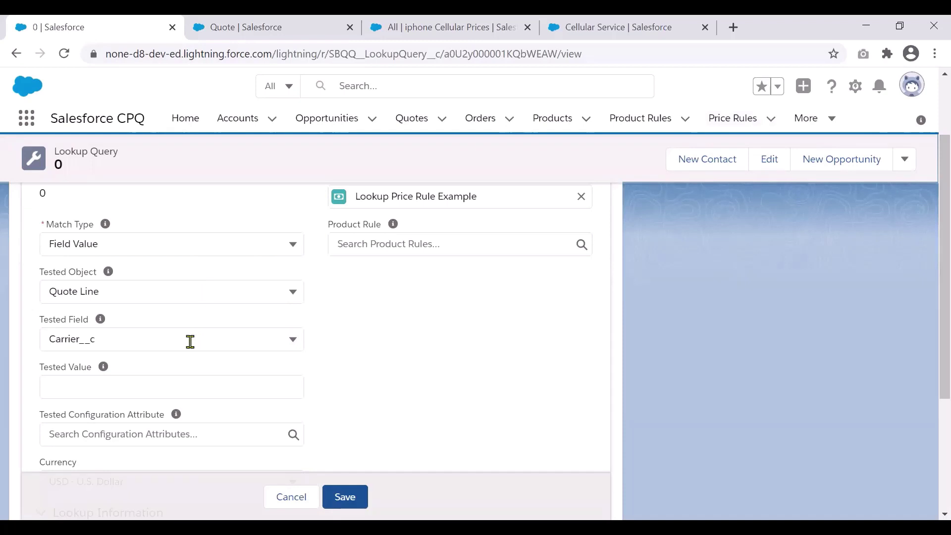
click(114, 339)
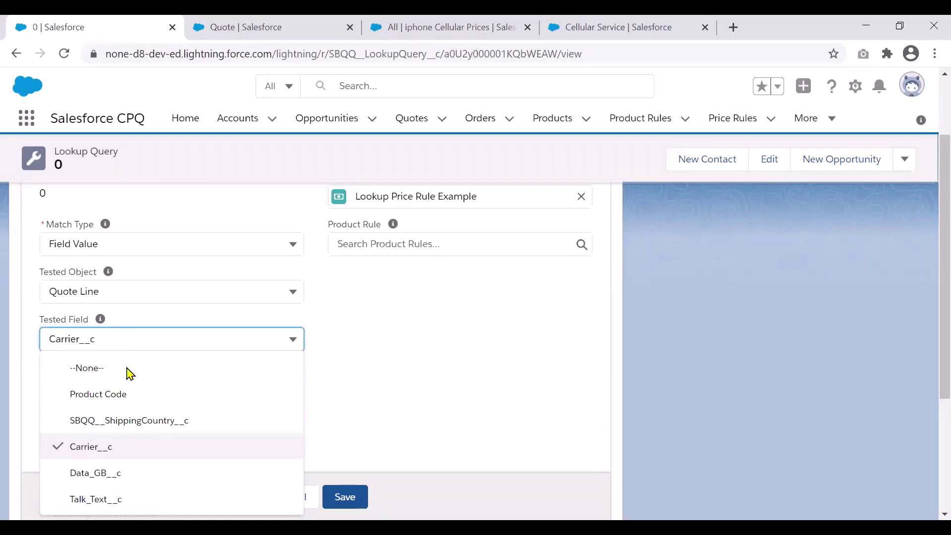
click(147, 448)
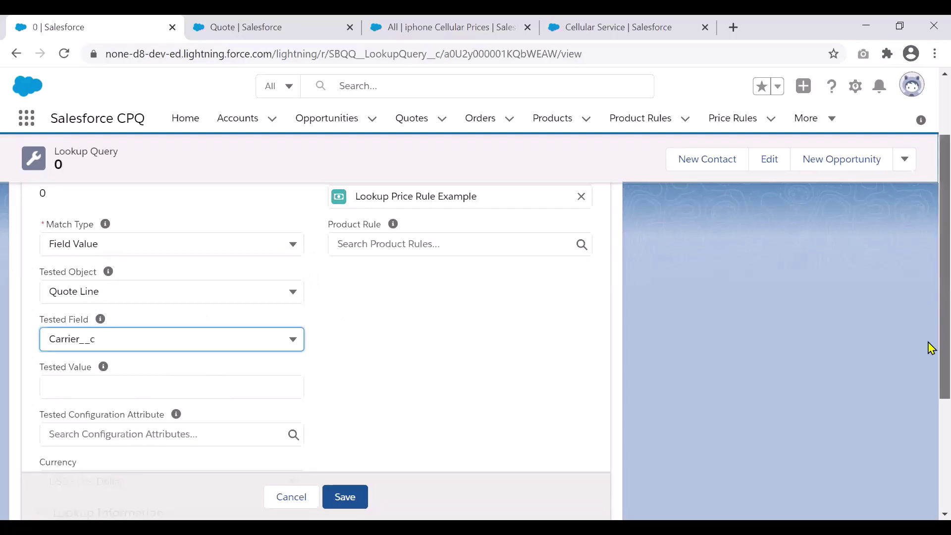
scroll(930, 347, down, 3)
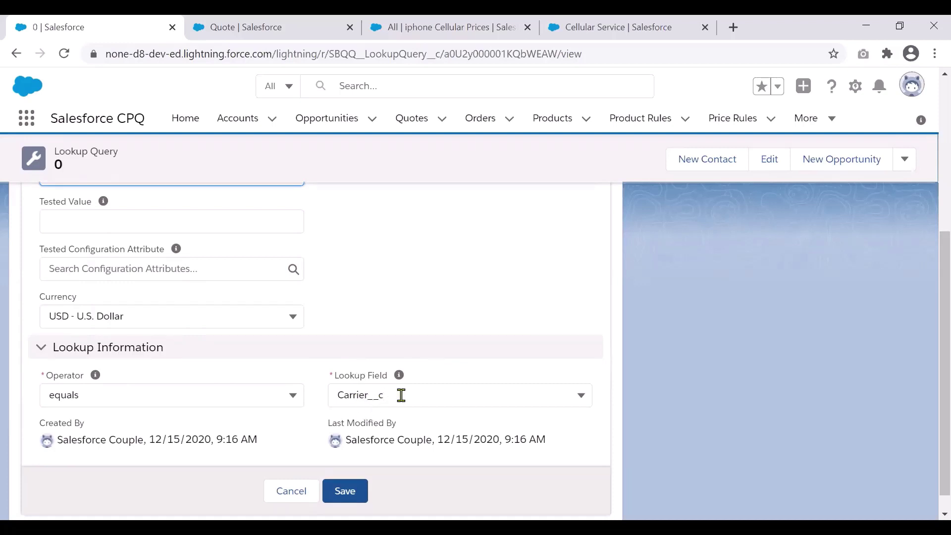
Check the query's Lookup Field choices against the iphone Cellular Prices columns, and leave the query without saving
click(433, 22)
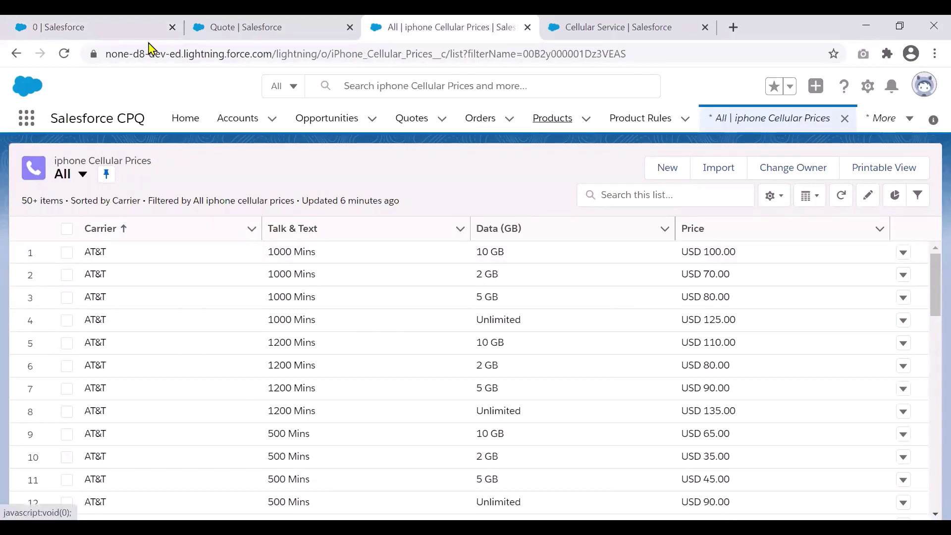
click(132, 29)
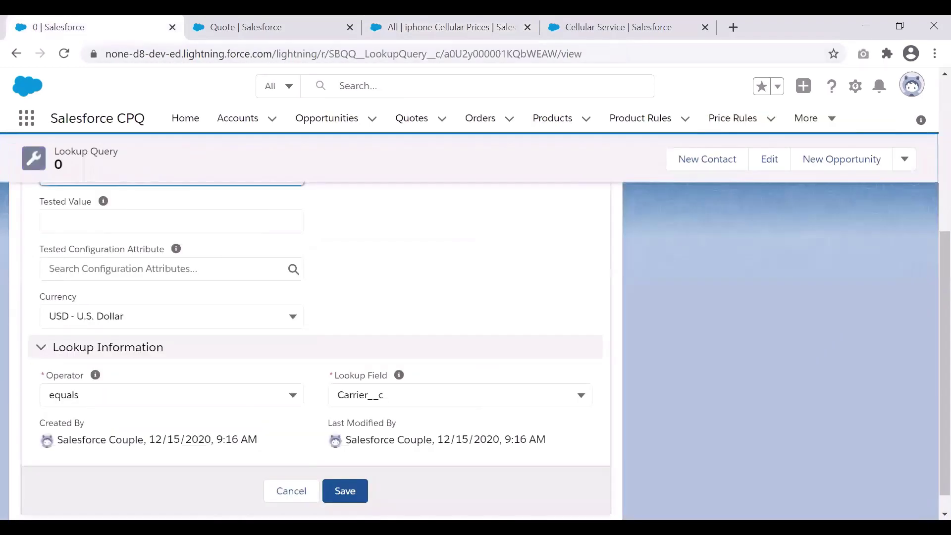
click(435, 395)
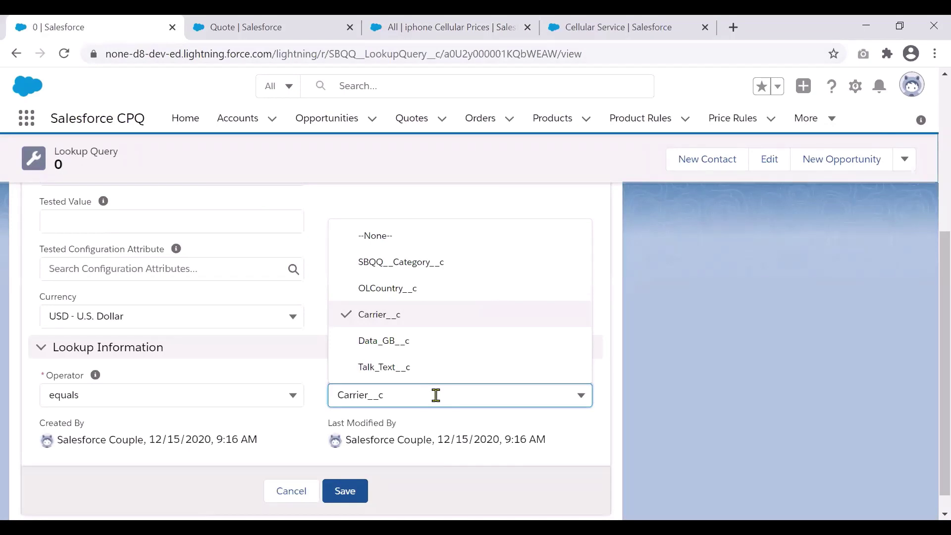
click(435, 395)
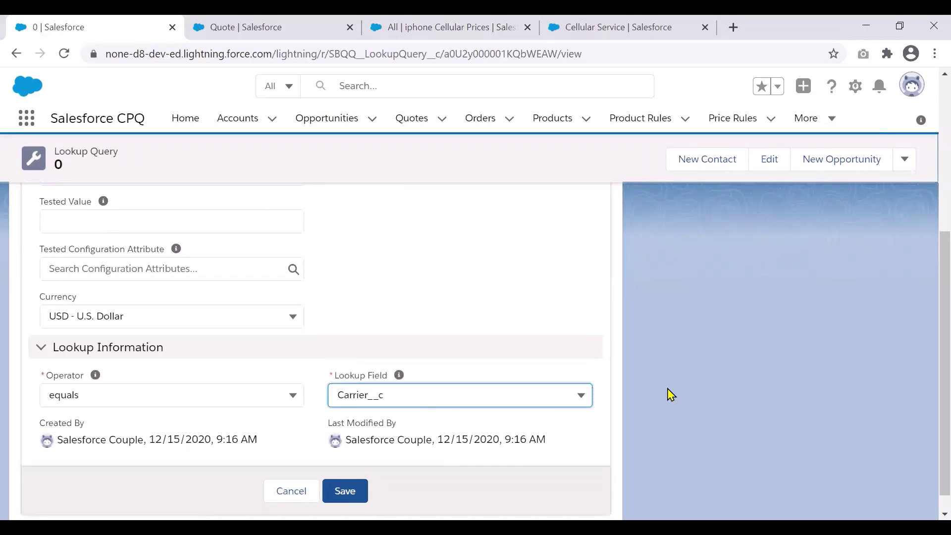
click(278, 490)
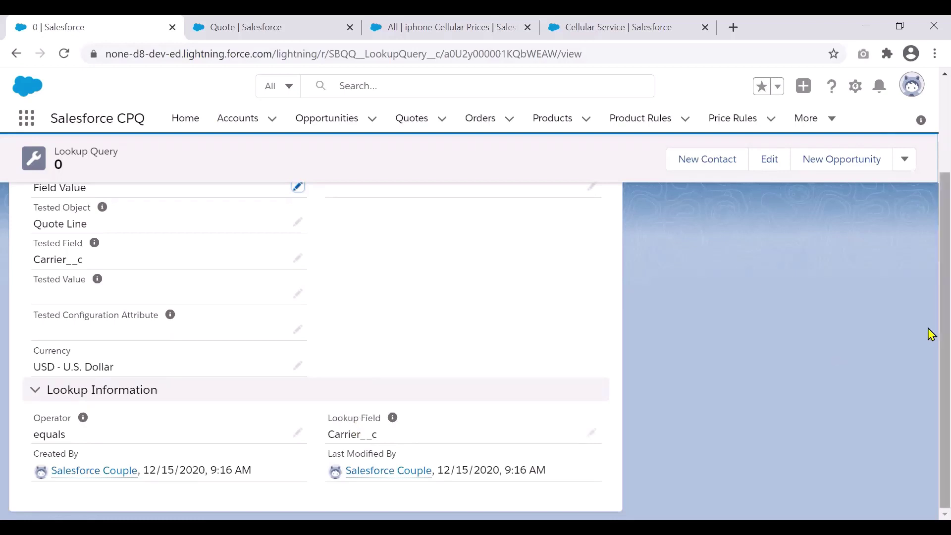
Go back to the Lookup Price Rule Example and compare its lookup queries with the iphone Cellular Prices records
scroll(931, 335, up, 2)
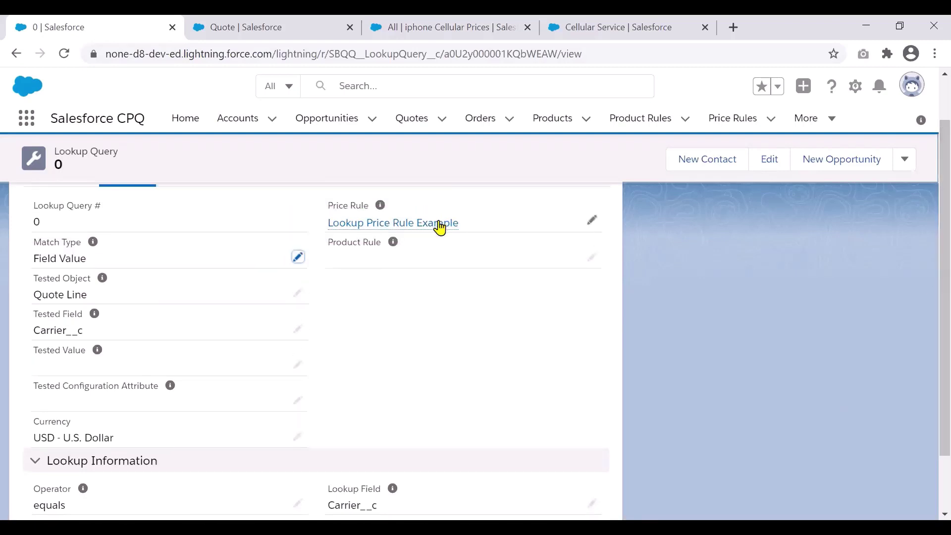
click(439, 224)
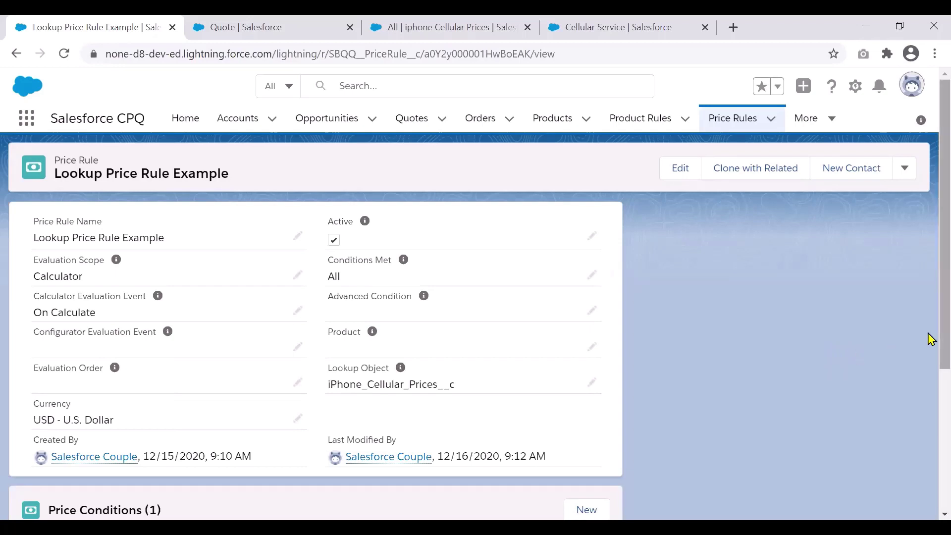
scroll(931, 433, down, 5)
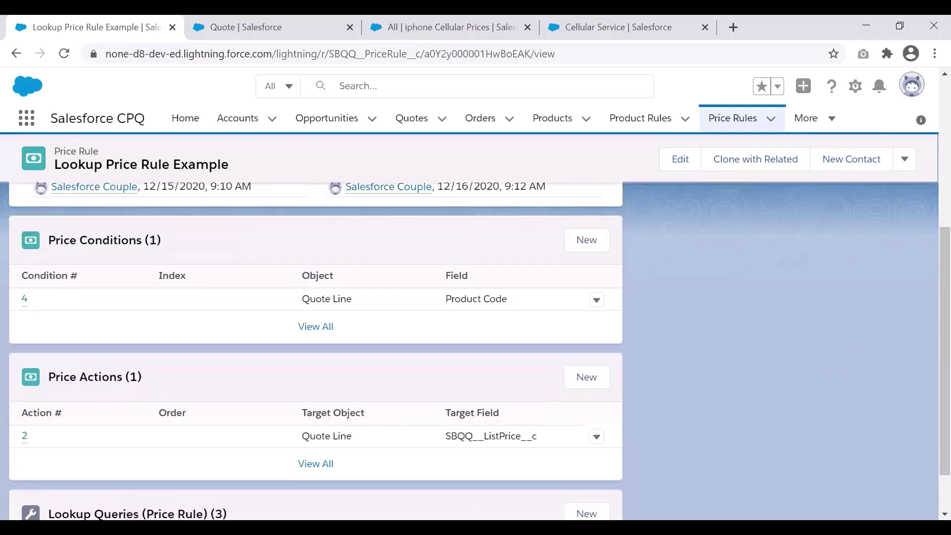
scroll(928, 425, down, 3)
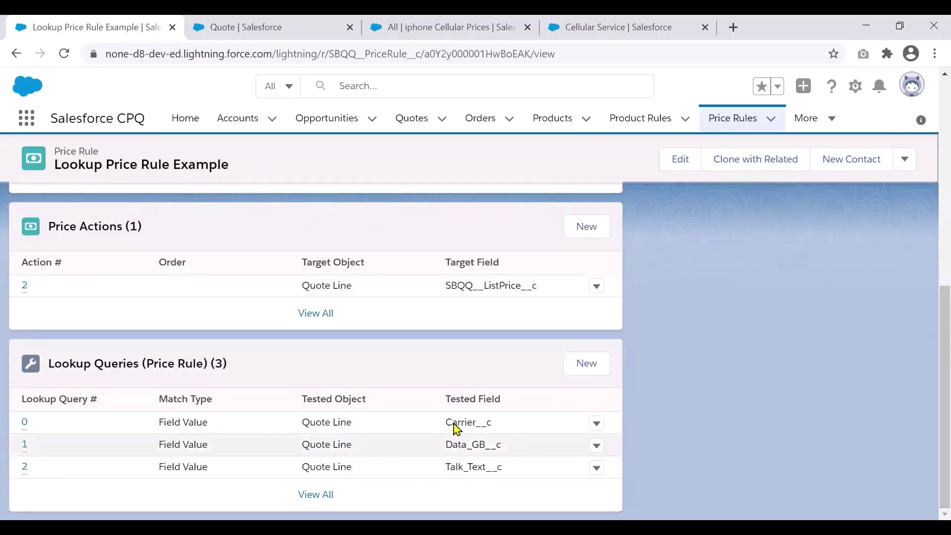
click(415, 26)
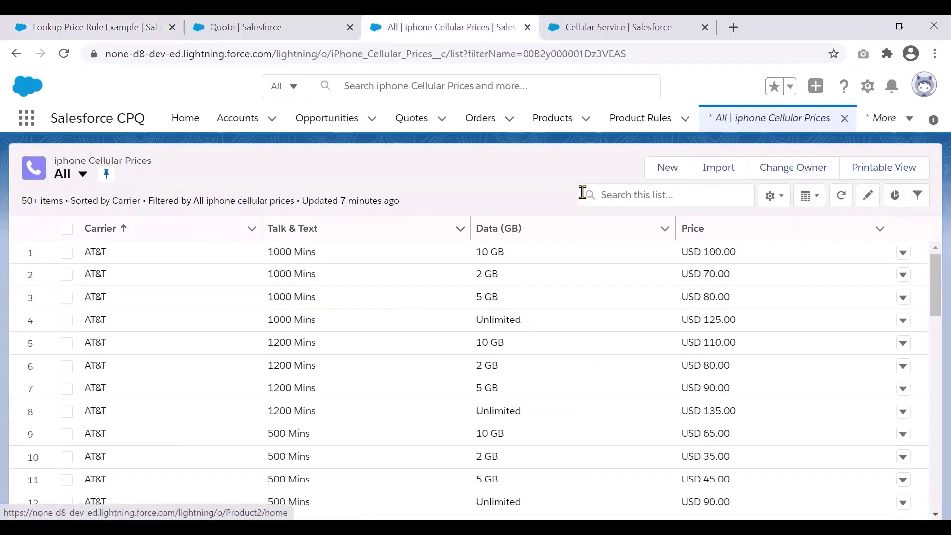
click(133, 22)
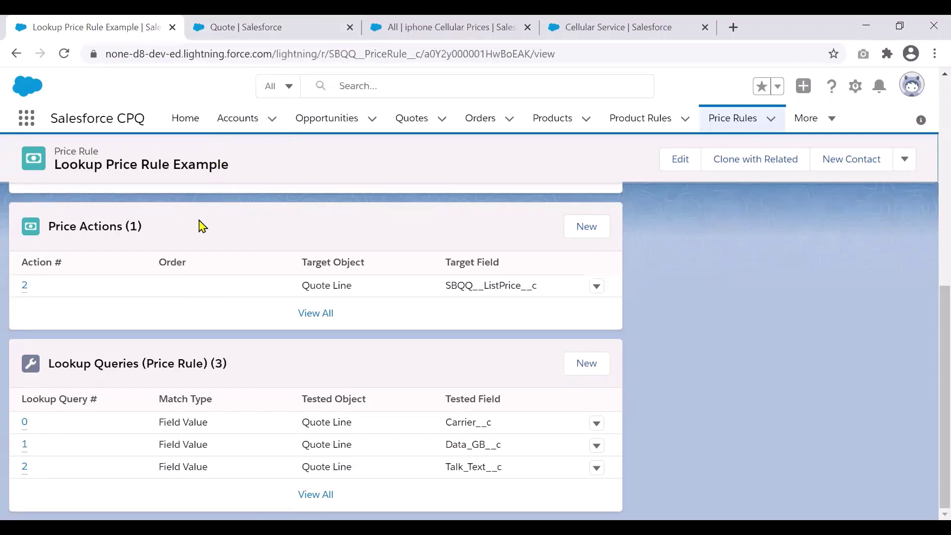
Open the Lookup Price Rule Example's price action for editing and examine its Target Field choices
click(25, 289)
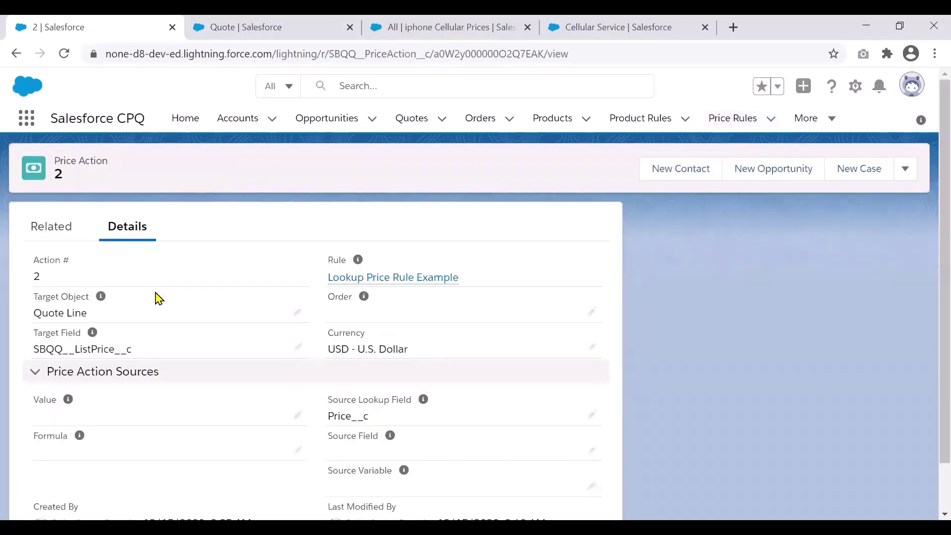
click(298, 312)
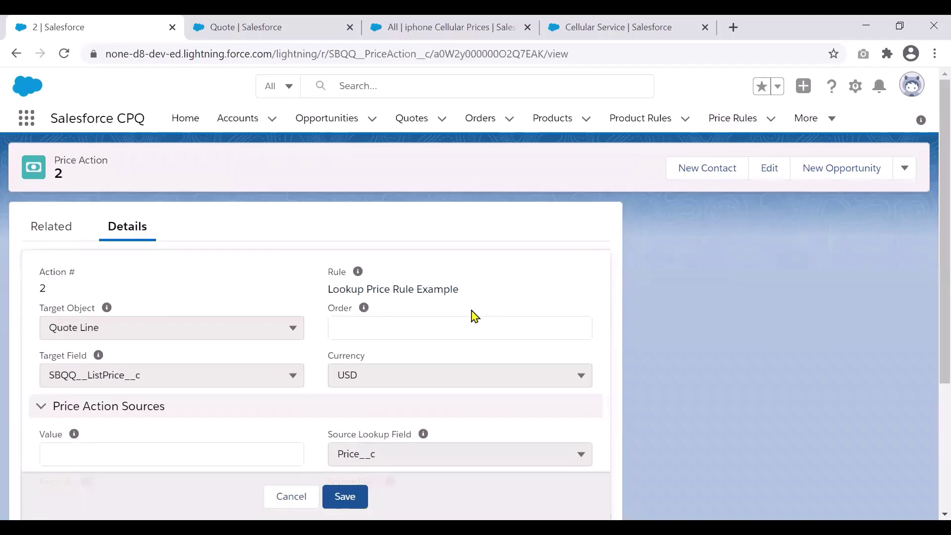
scroll(929, 262, down, 3)
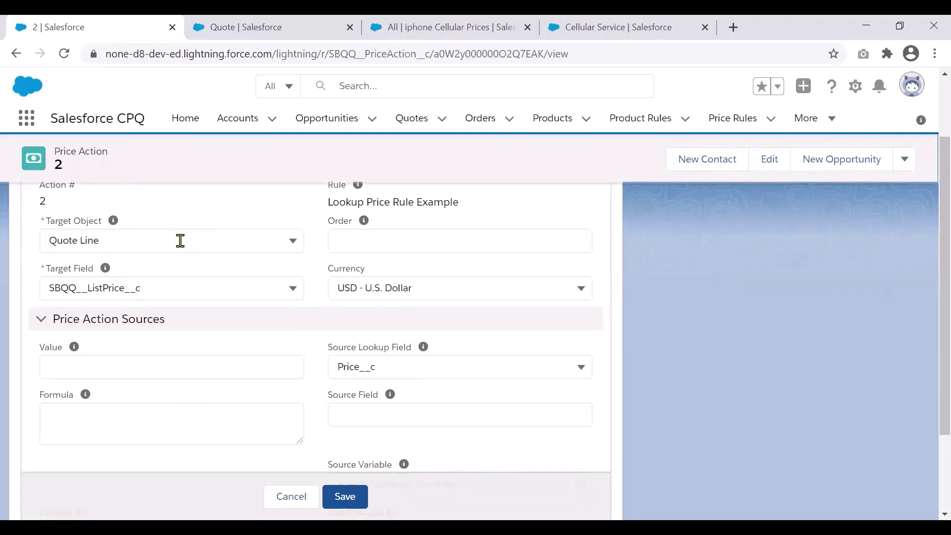
click(185, 280)
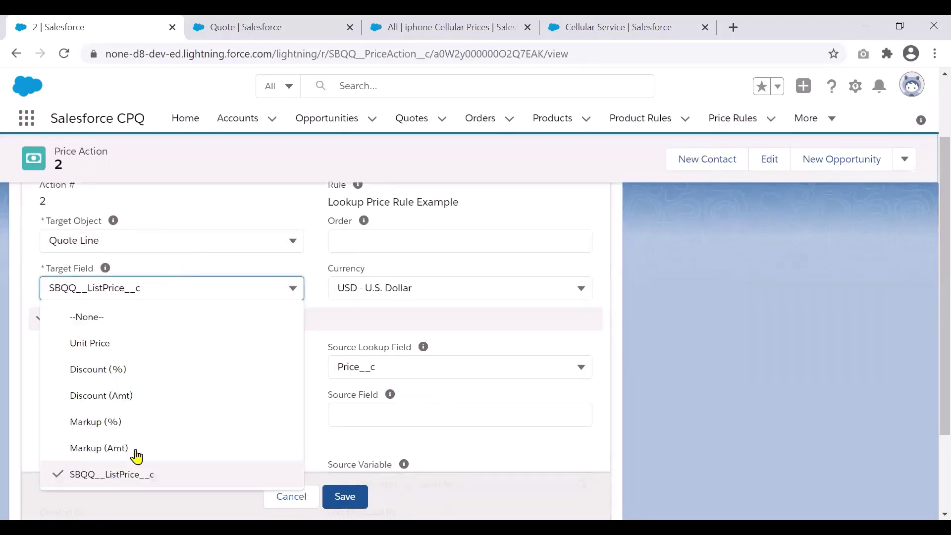
click(199, 273)
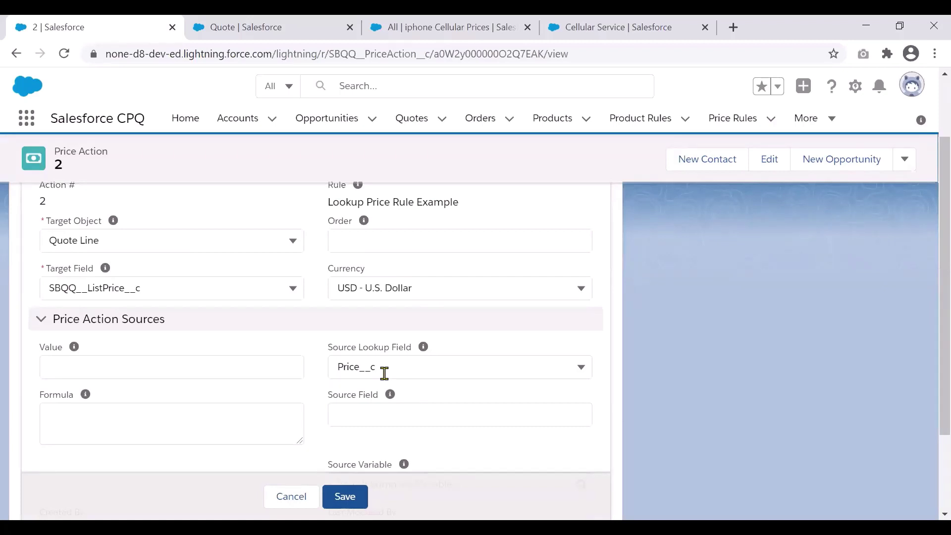
Compare the action's Source Lookup Field with the iphone Cellular Prices columns, then leave the edit unsaved and return to the price rule
click(384, 27)
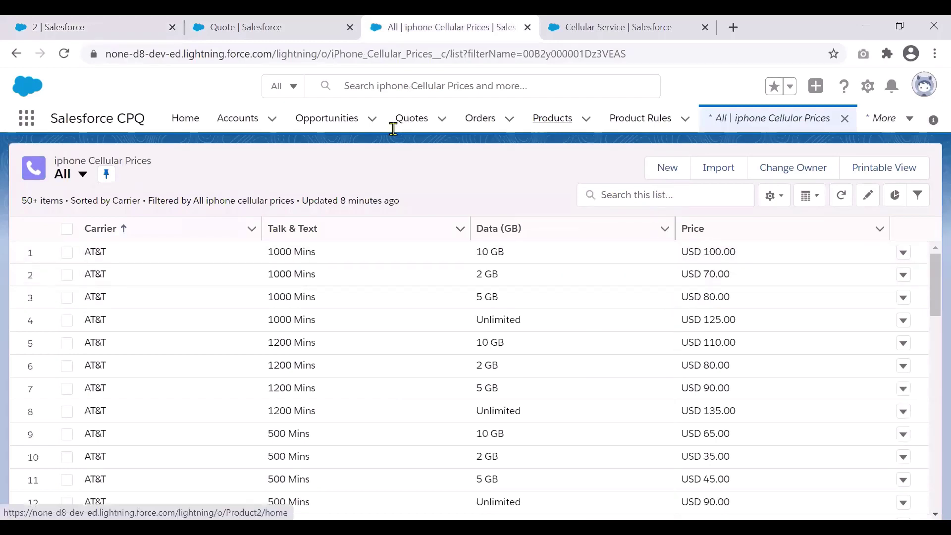
click(75, 24)
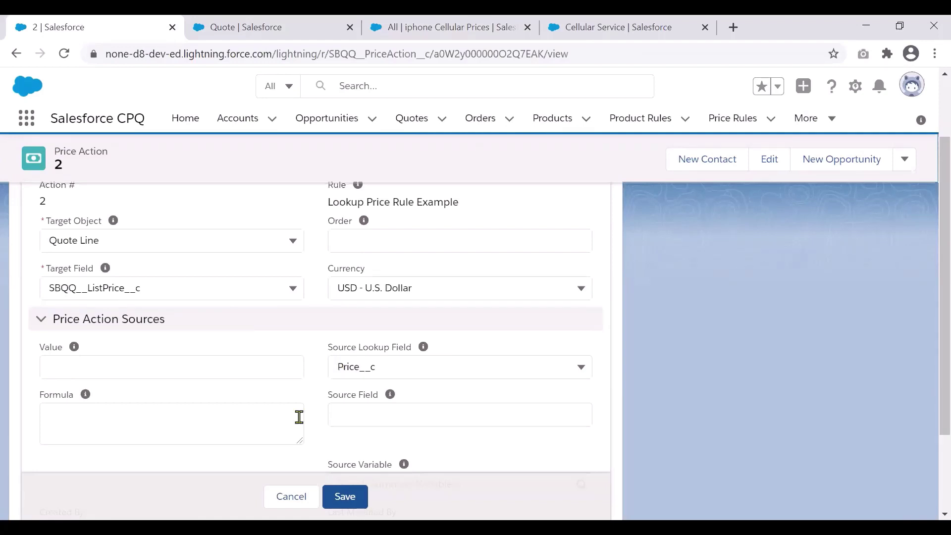
click(296, 495)
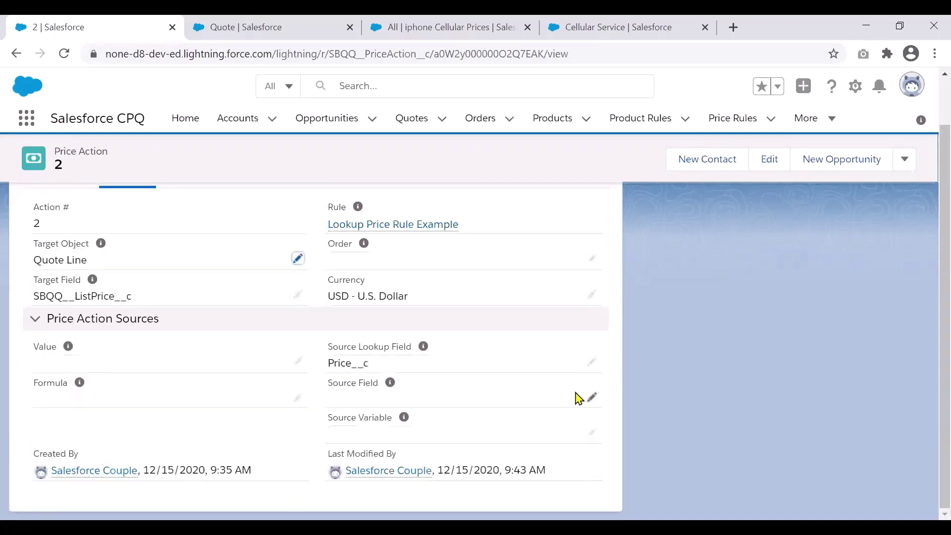
click(446, 226)
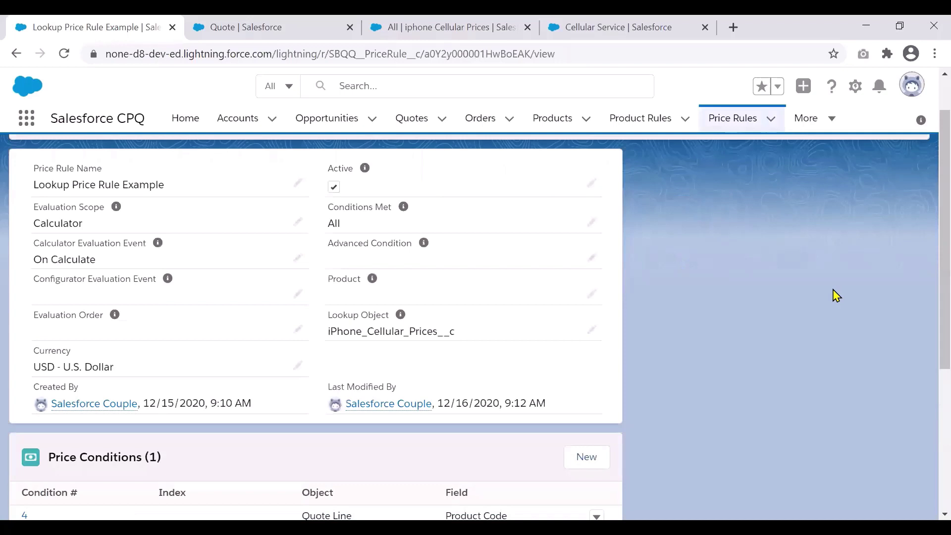
scroll(927, 297, up, 2)
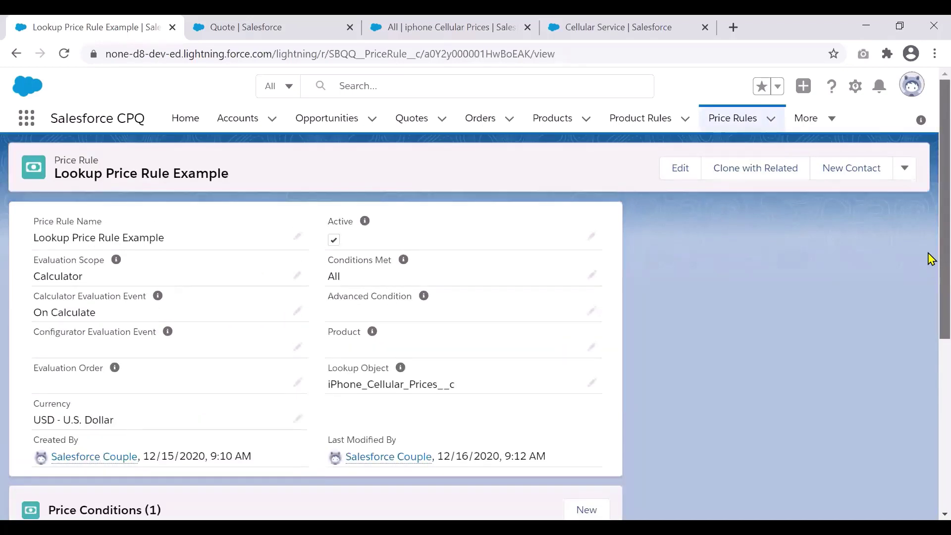
Open the quote's line editor and select iPhone 12 as a product to configure
key(ctrl+Tab)
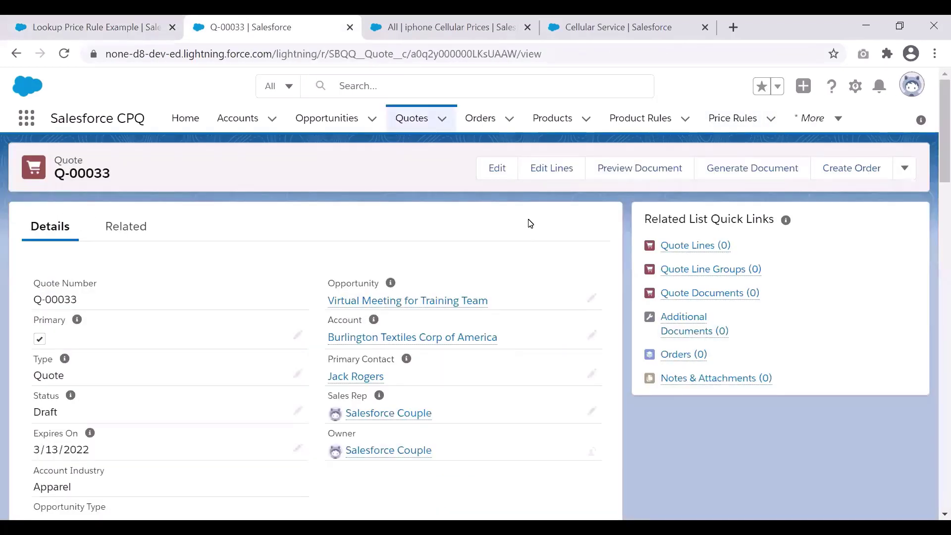
click(554, 171)
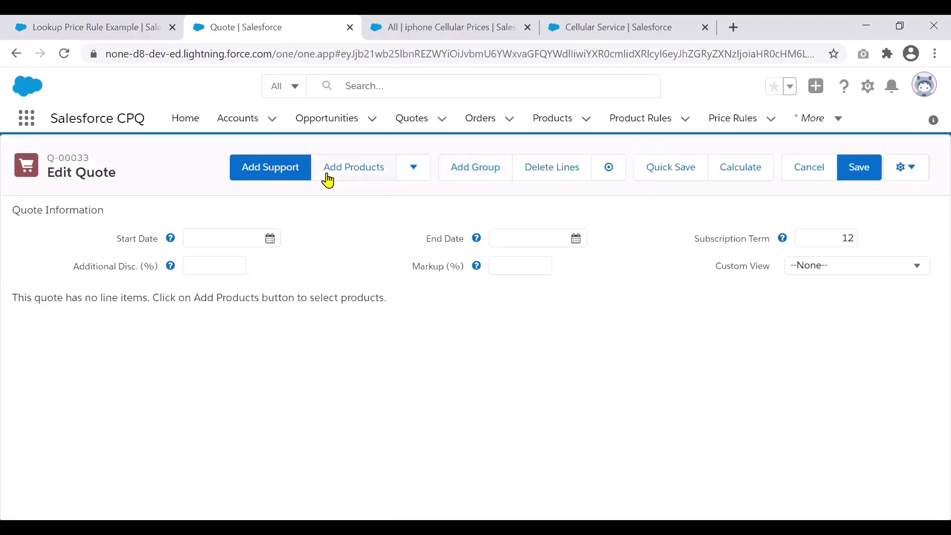
click(328, 179)
click(12, 232)
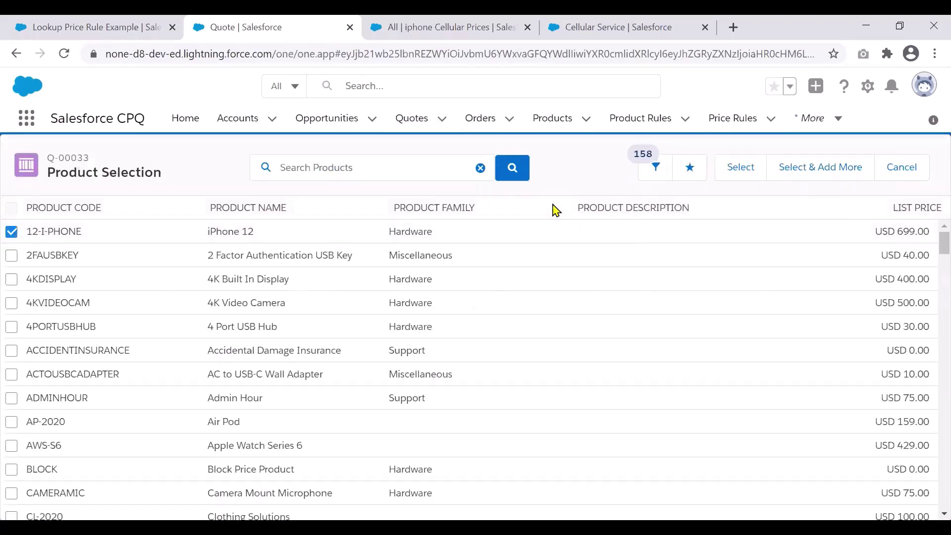
click(741, 168)
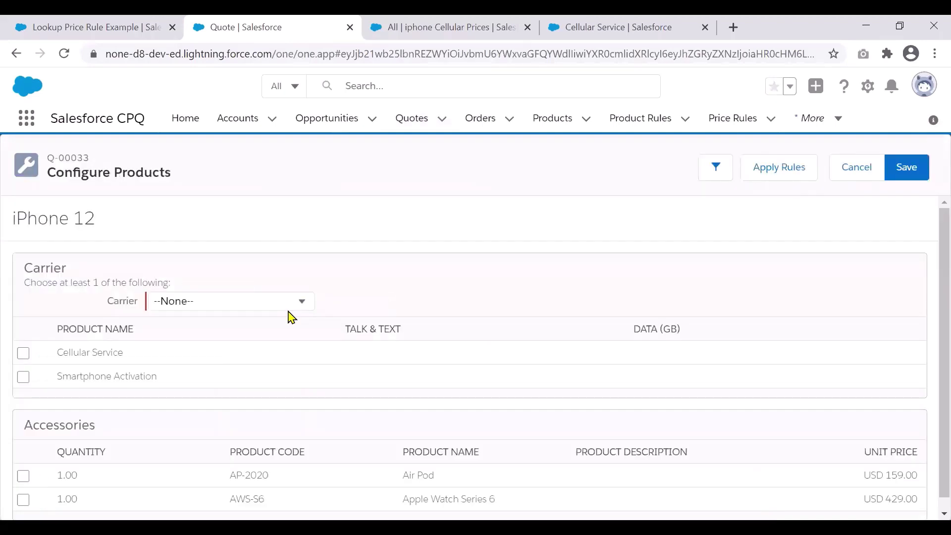
Check the iphone Cellular Prices records, then set the iPhone 12 Carrier to AT&T and include Cellular Service
click(391, 23)
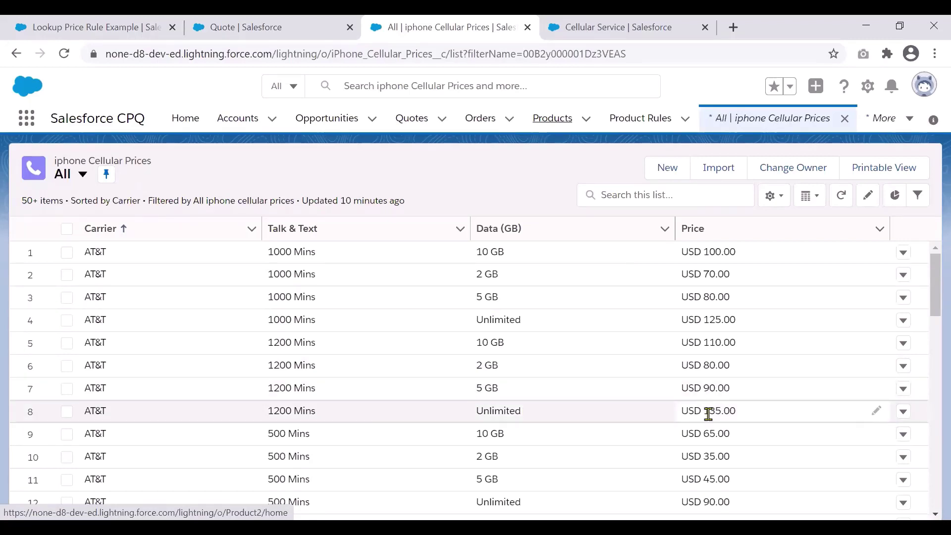
click(219, 25)
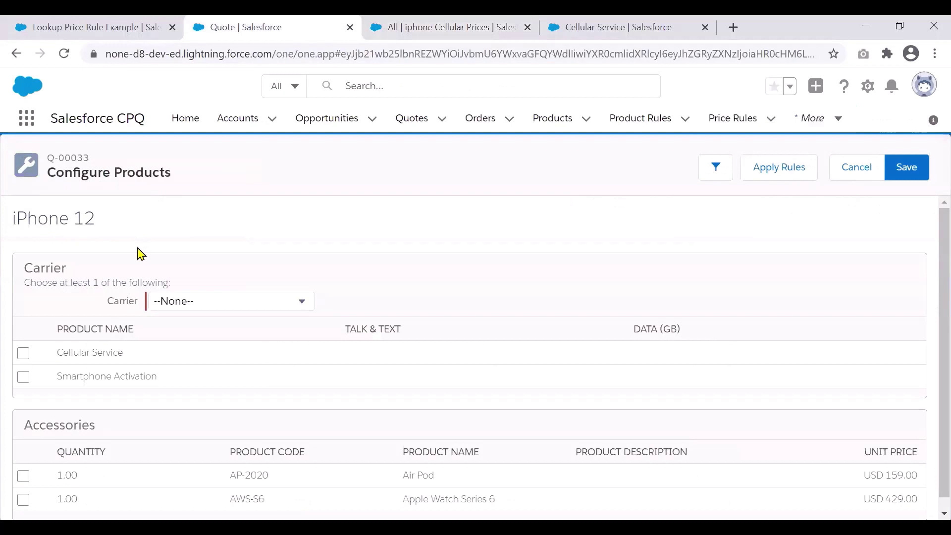
click(183, 300)
click(186, 339)
click(23, 352)
Save the configuration with Cellular Service at 1200 Mins Talk & Text and Unlimited data, then leave the line editor without saving the quote
click(347, 352)
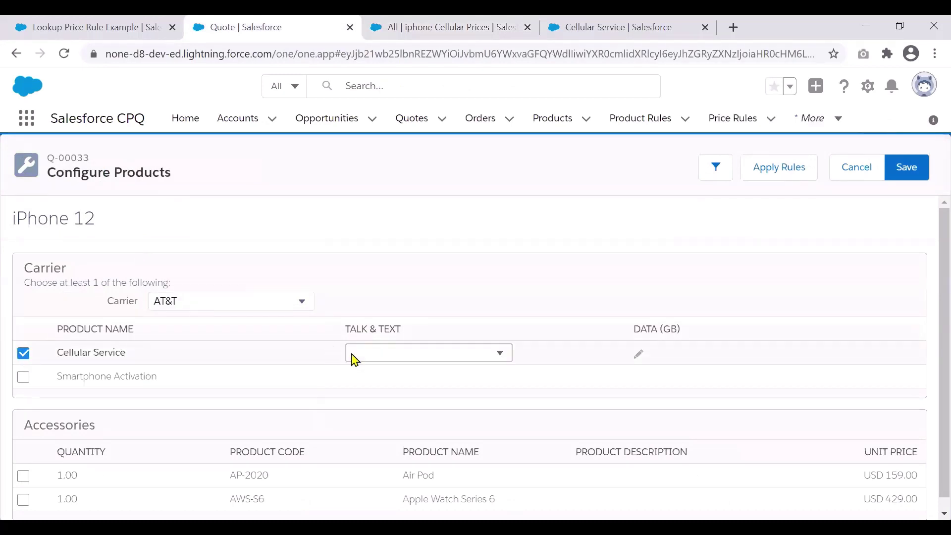
click(377, 355)
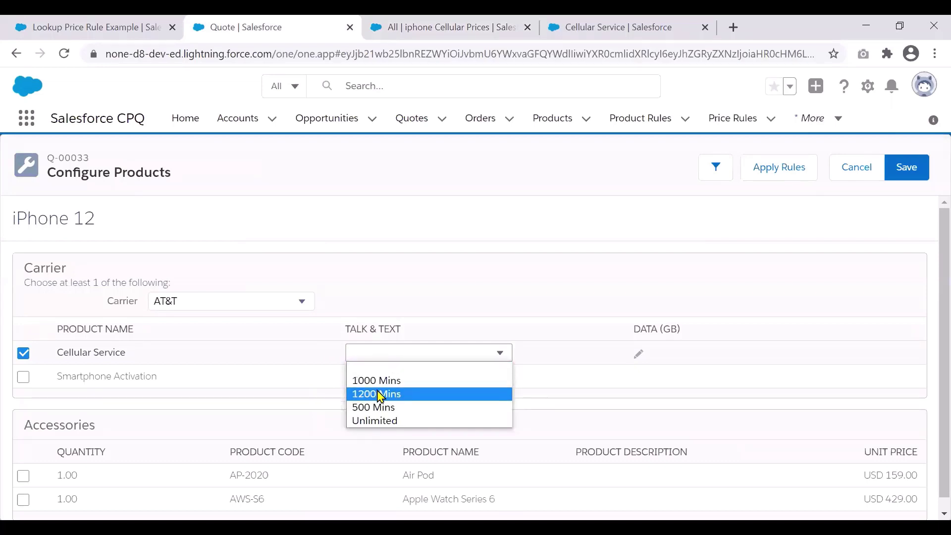
click(377, 394)
click(638, 355)
click(659, 356)
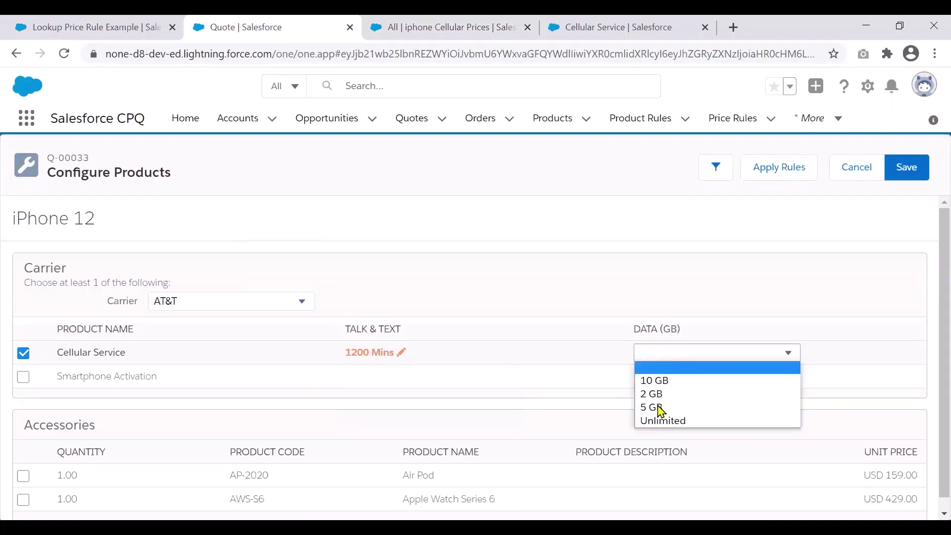
click(664, 420)
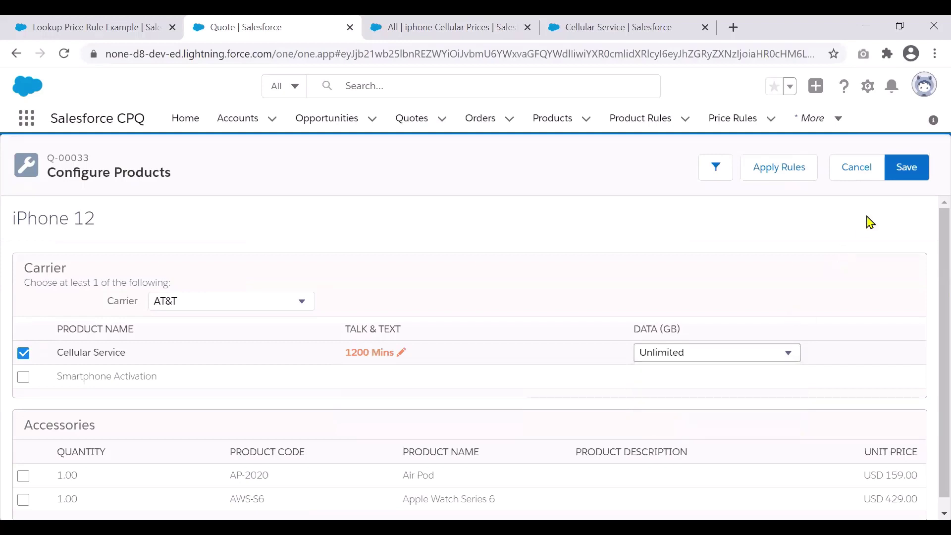
click(911, 175)
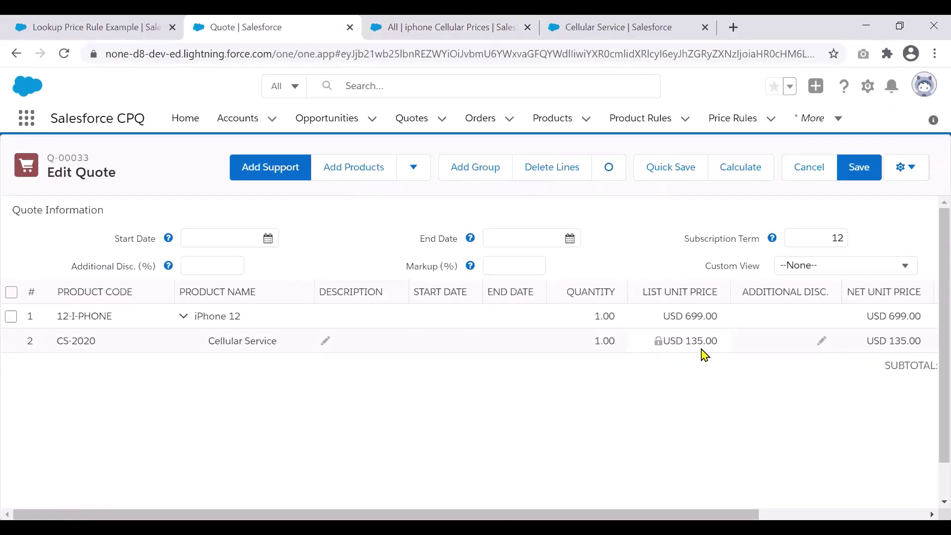
click(810, 171)
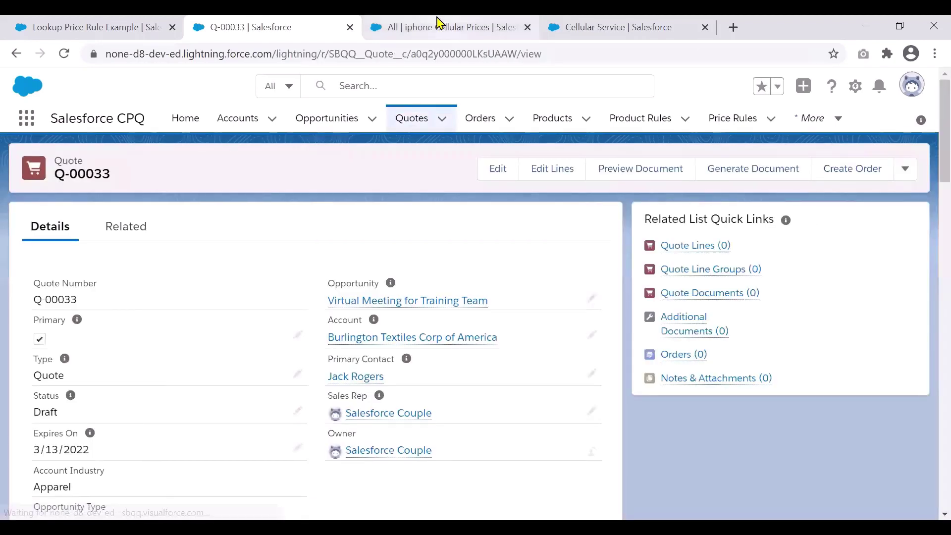
Look through the iphone Cellular Prices records for the Sprint plans, then return to the quote
key(ctrl+Tab)
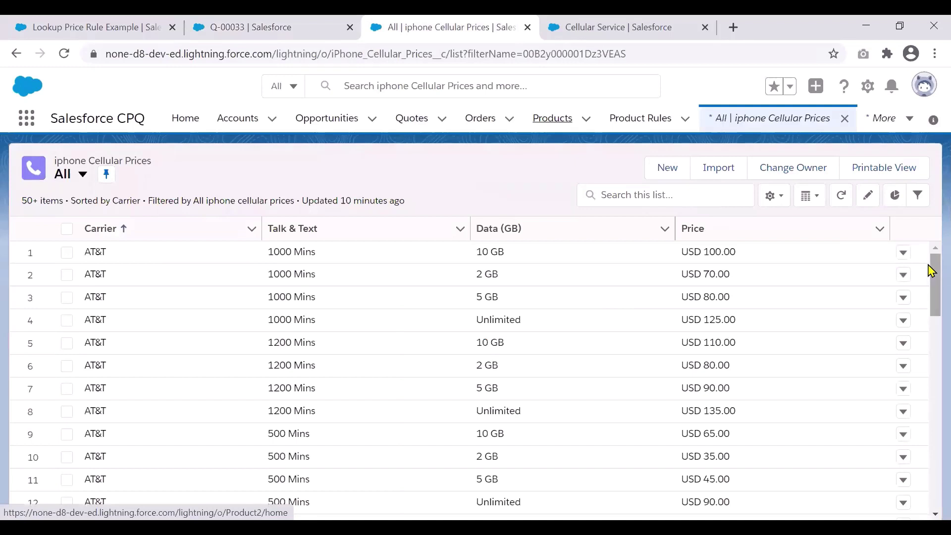
drag(932, 271, 932, 363)
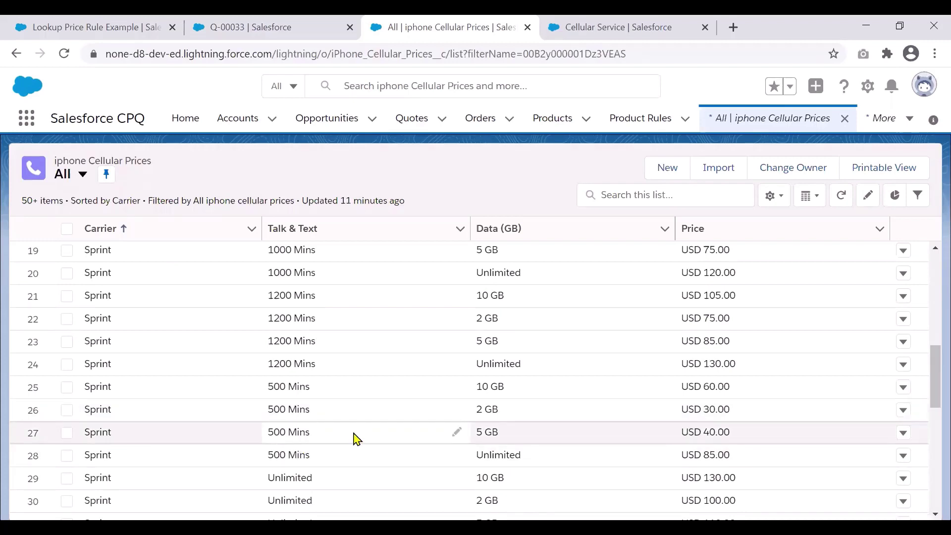
click(240, 28)
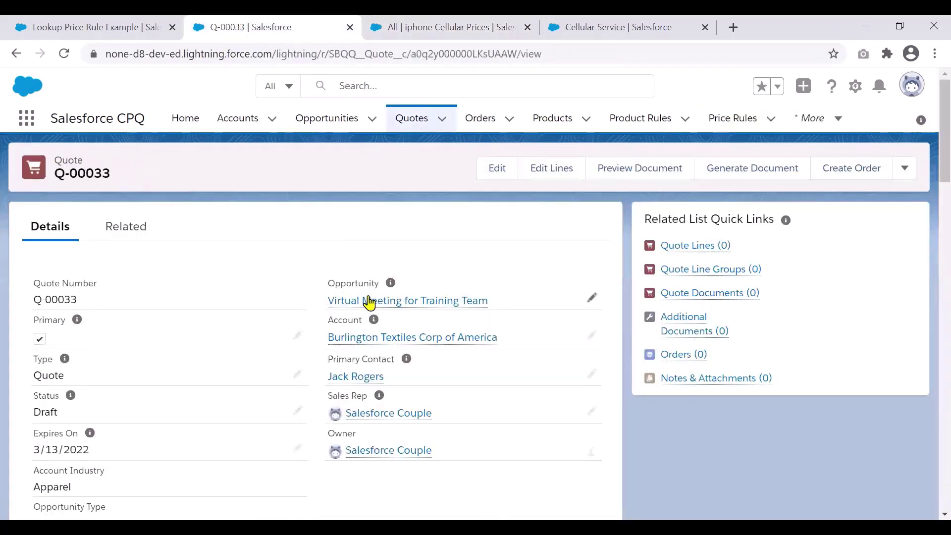
Reopen the quote's line editor and add iPhone 12 for configuration
click(554, 175)
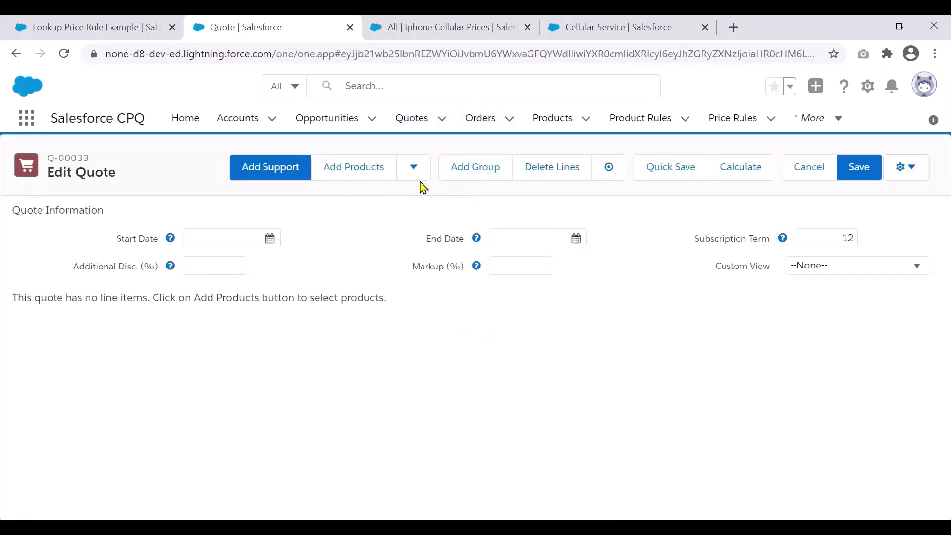
click(374, 170)
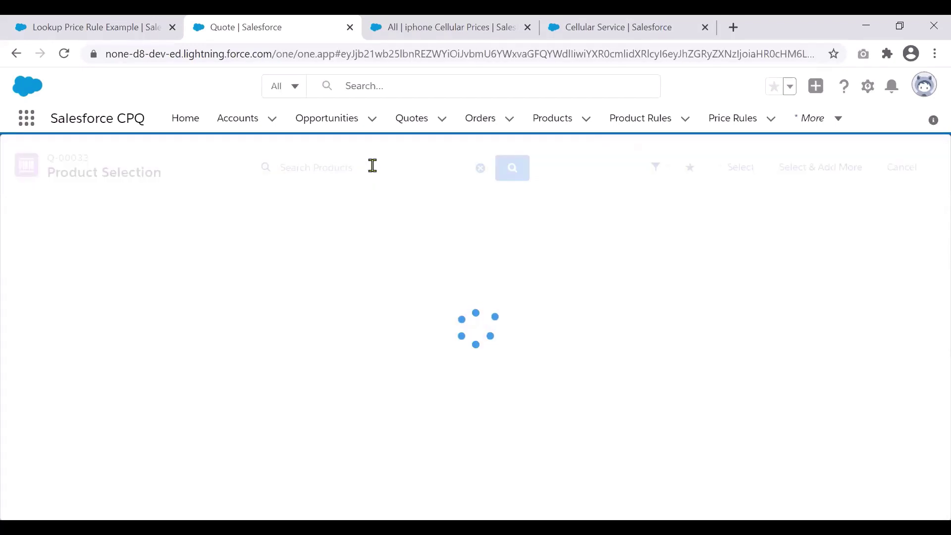
click(11, 231)
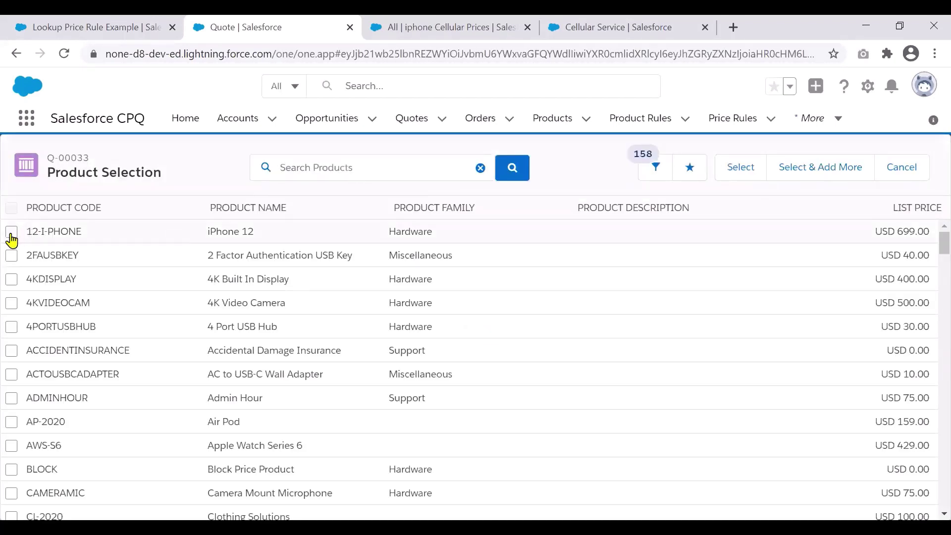
click(761, 173)
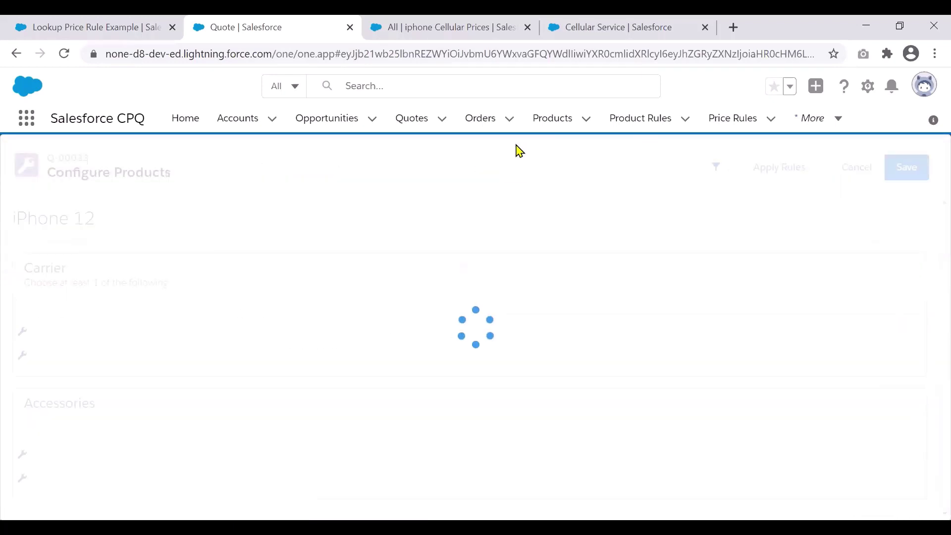
Check the Sprint plans in iphone Cellular Prices, then set the Carrier to Sprint and include Cellular Service
click(419, 27)
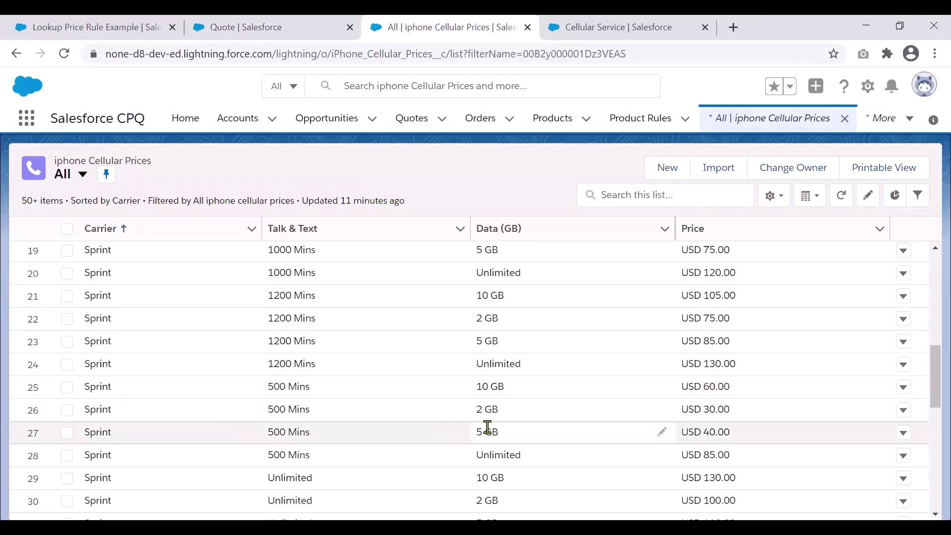
click(250, 23)
click(185, 303)
click(181, 350)
click(23, 353)
Set Cellular Service to 500 Mins Talk & Text and 5 GB data, and save the iPhone 12 configuration
click(350, 354)
click(388, 355)
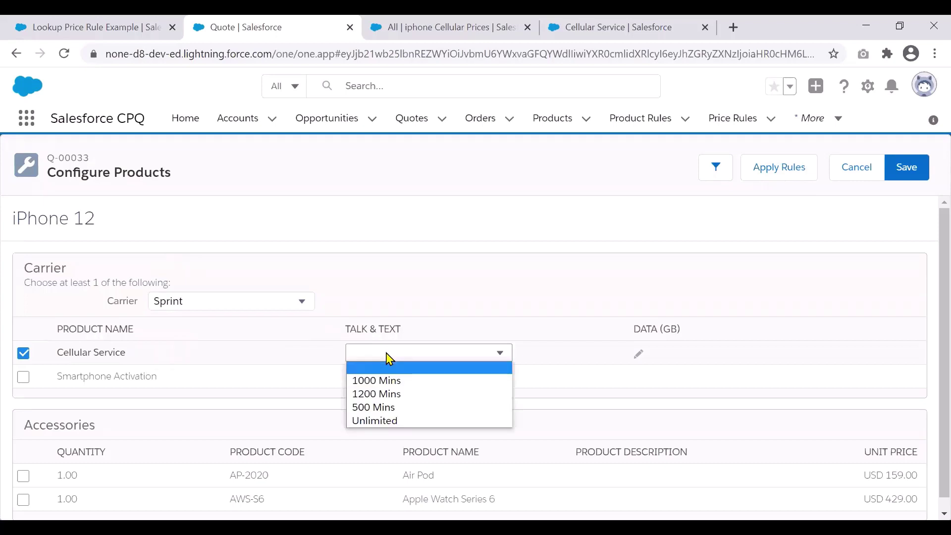
click(391, 407)
click(638, 355)
click(638, 356)
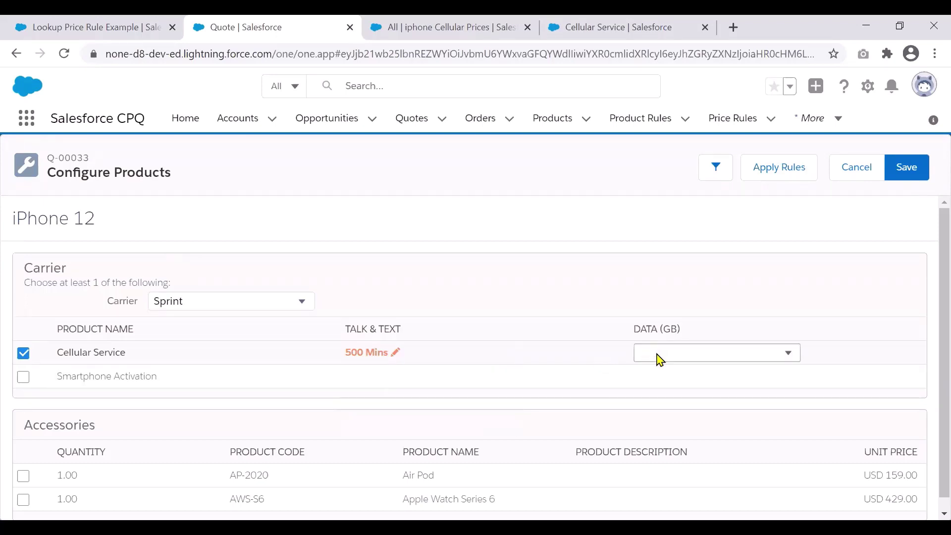
click(657, 358)
click(662, 407)
click(907, 182)
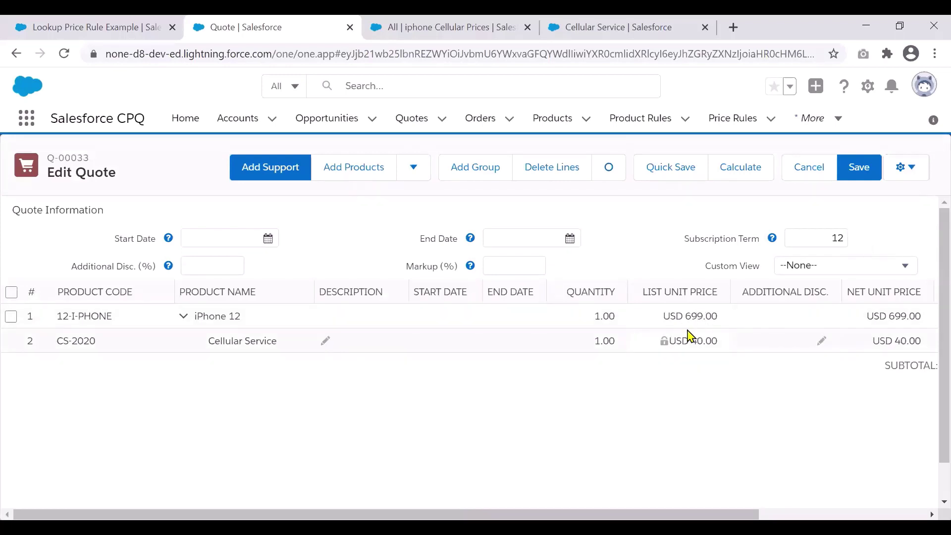
click(409, 28)
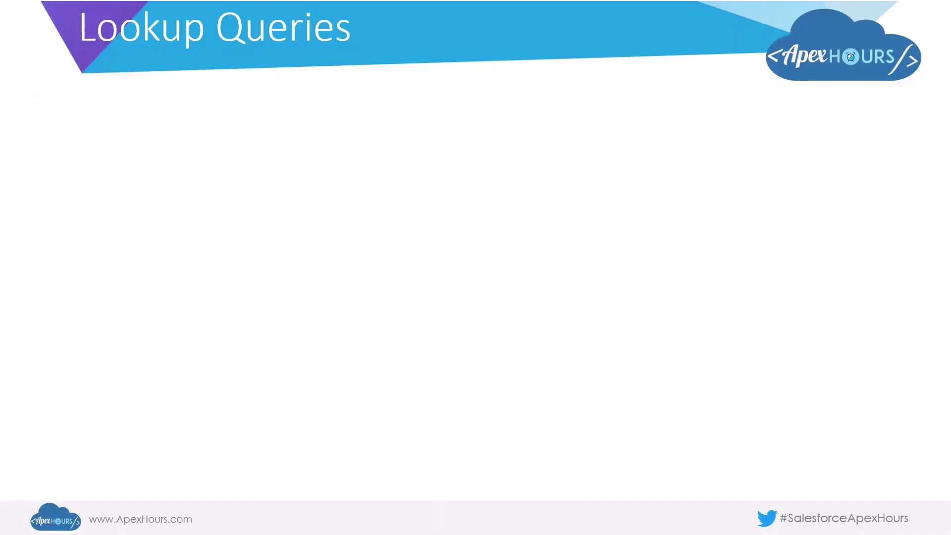
click(611, 208)
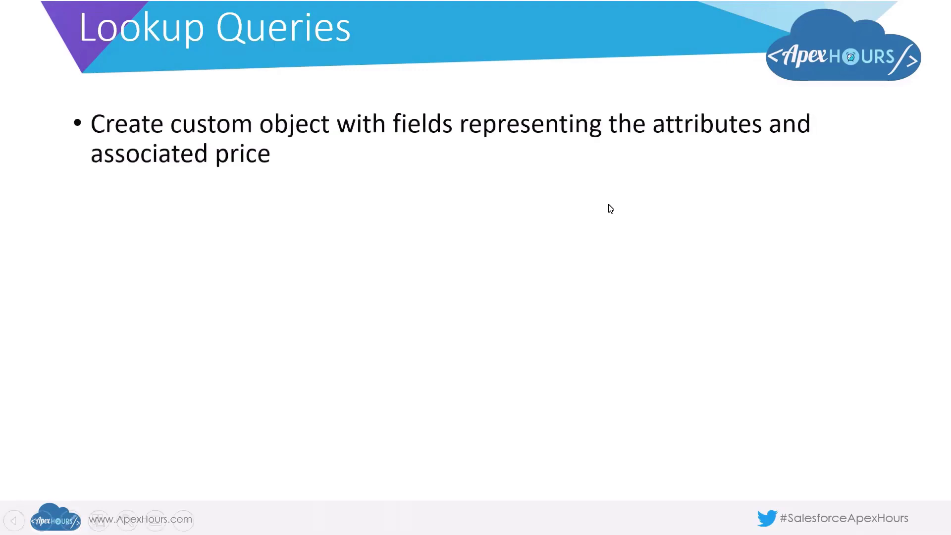